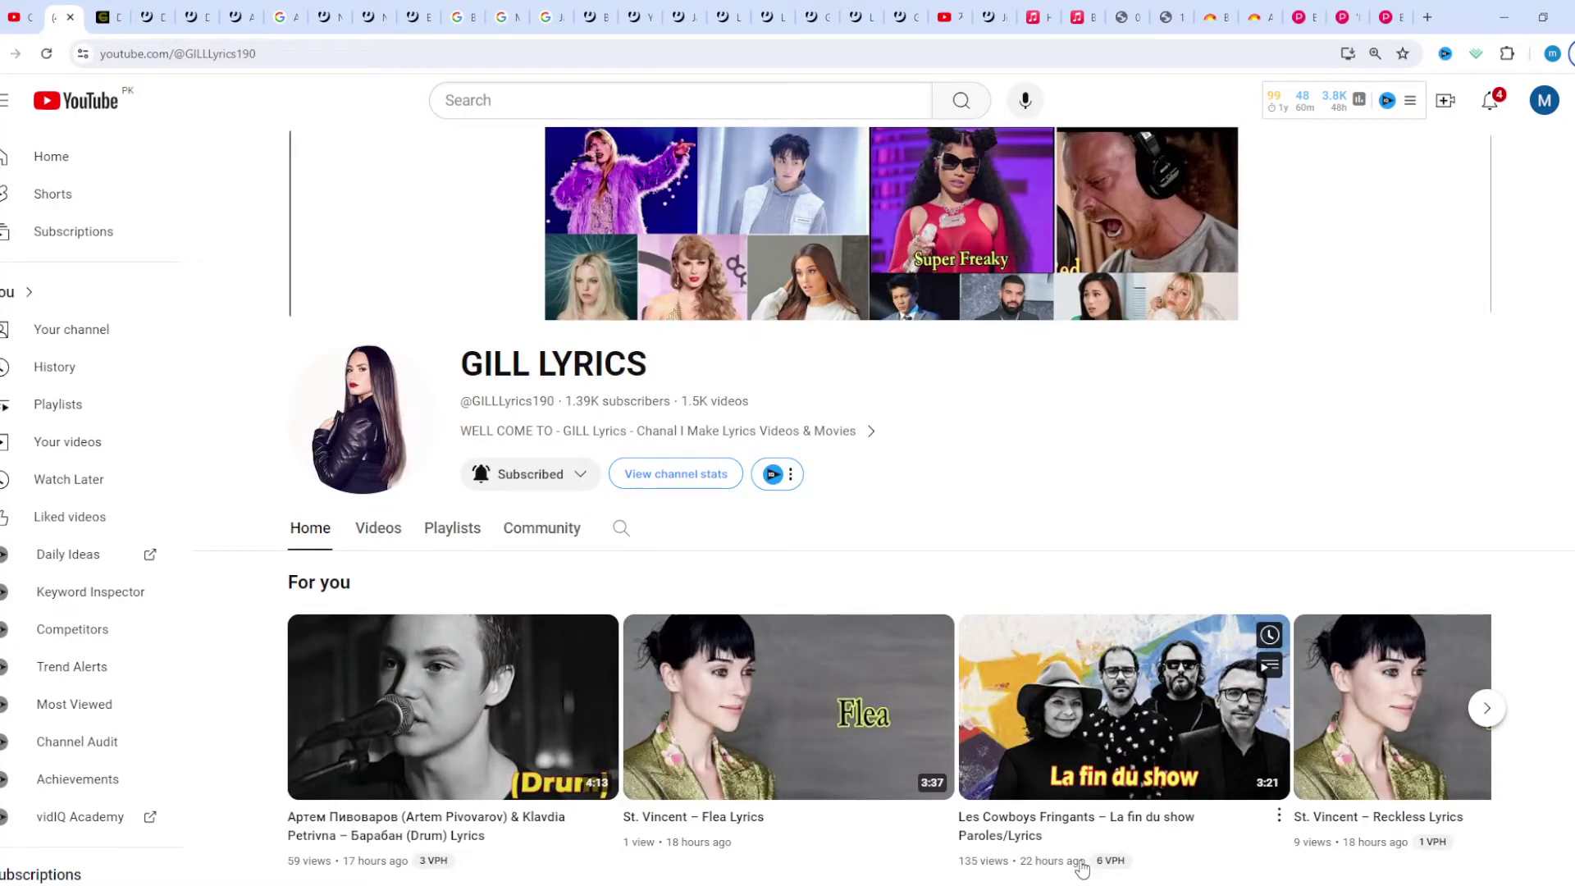
Switch to the third browser tab, Gill Lyrics' 'Dillom – Últimamente Letra/Lyrics' post.
left_click(104, 17)
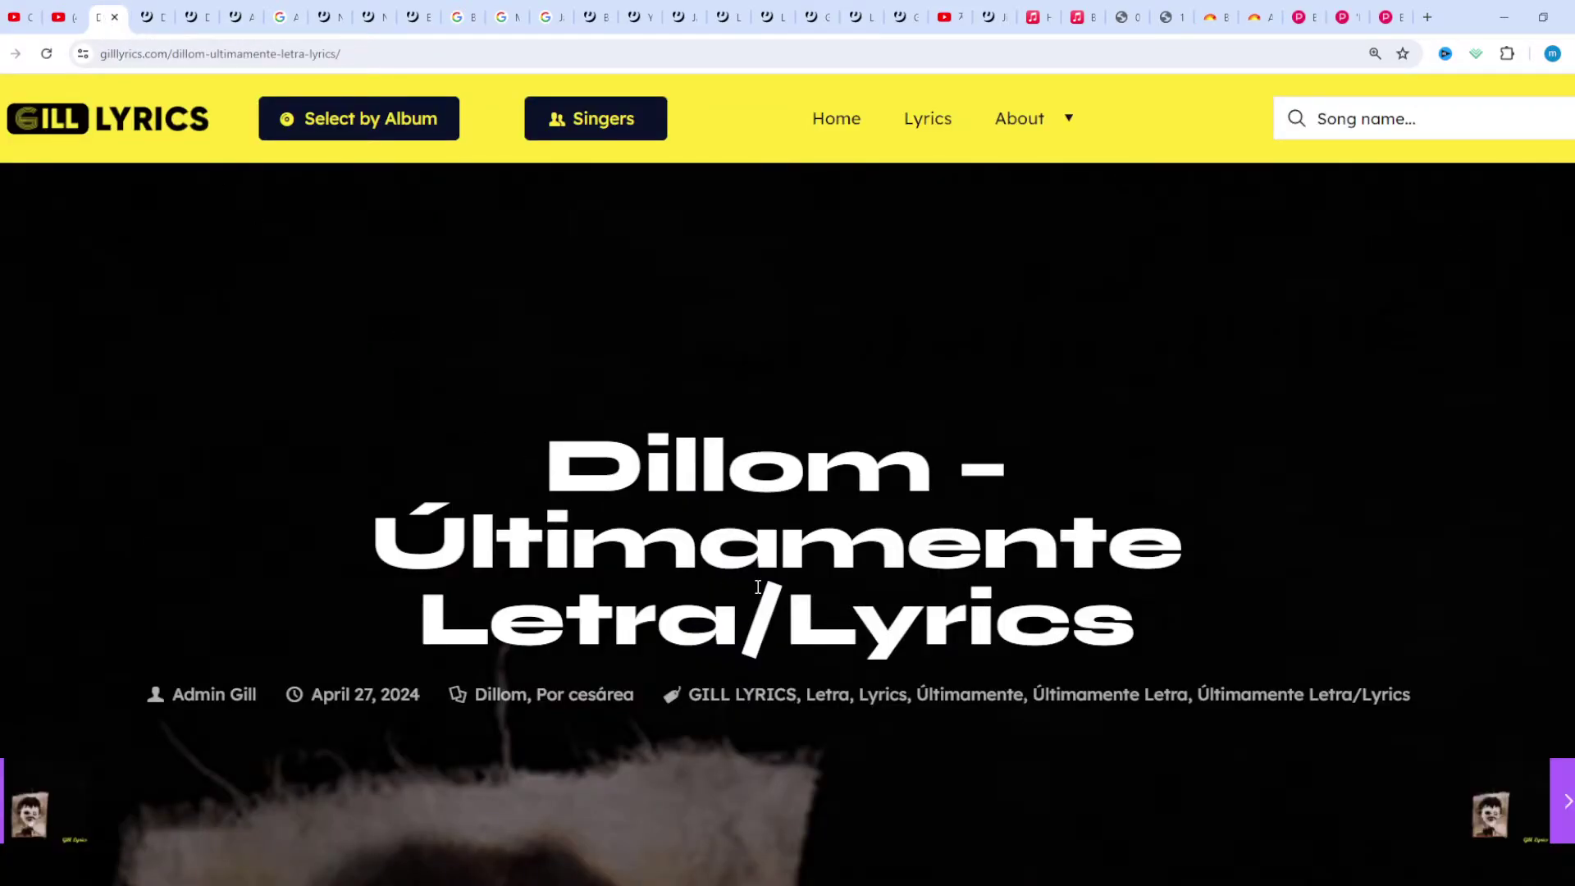
scroll(759, 588, "down", 1)
scroll(758, 587, "down", 1)
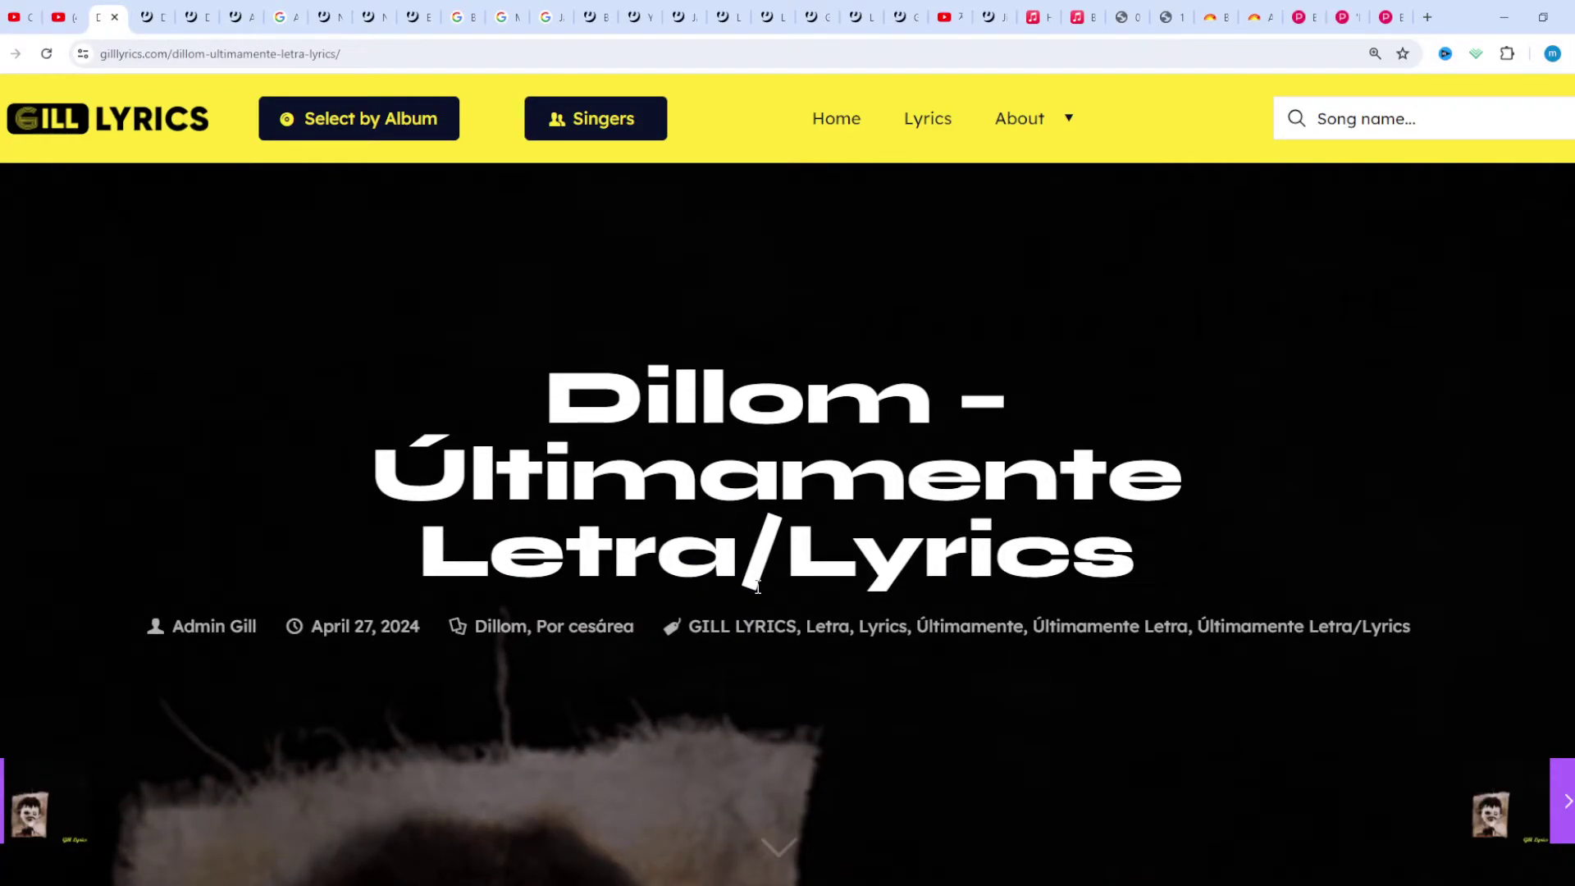
scroll(757, 588, "down", 1)
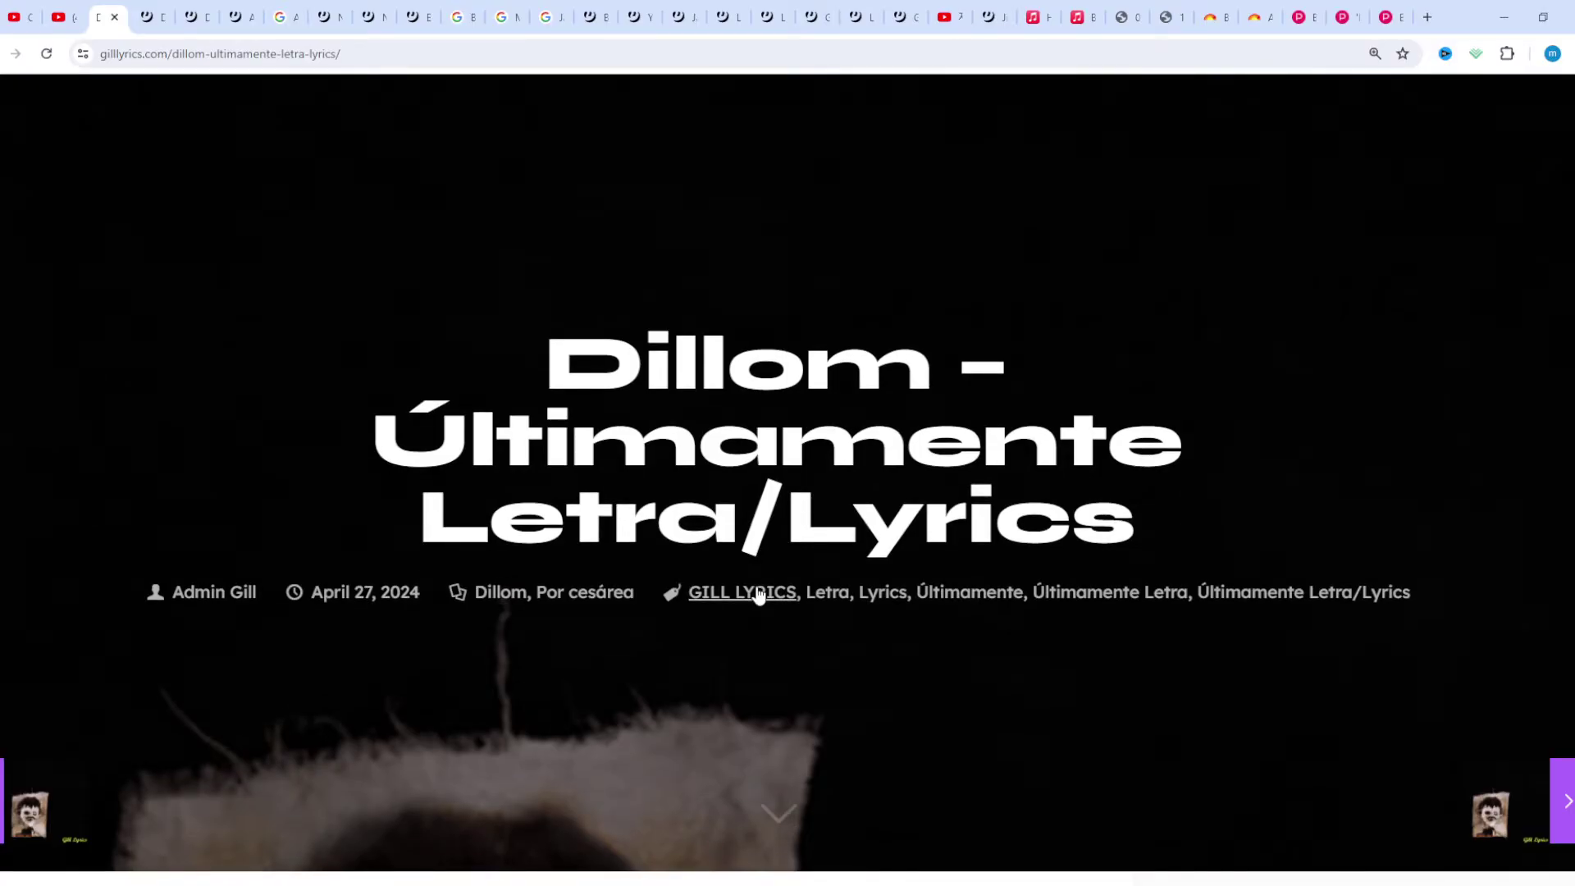
scroll(759, 594, "down", 1)
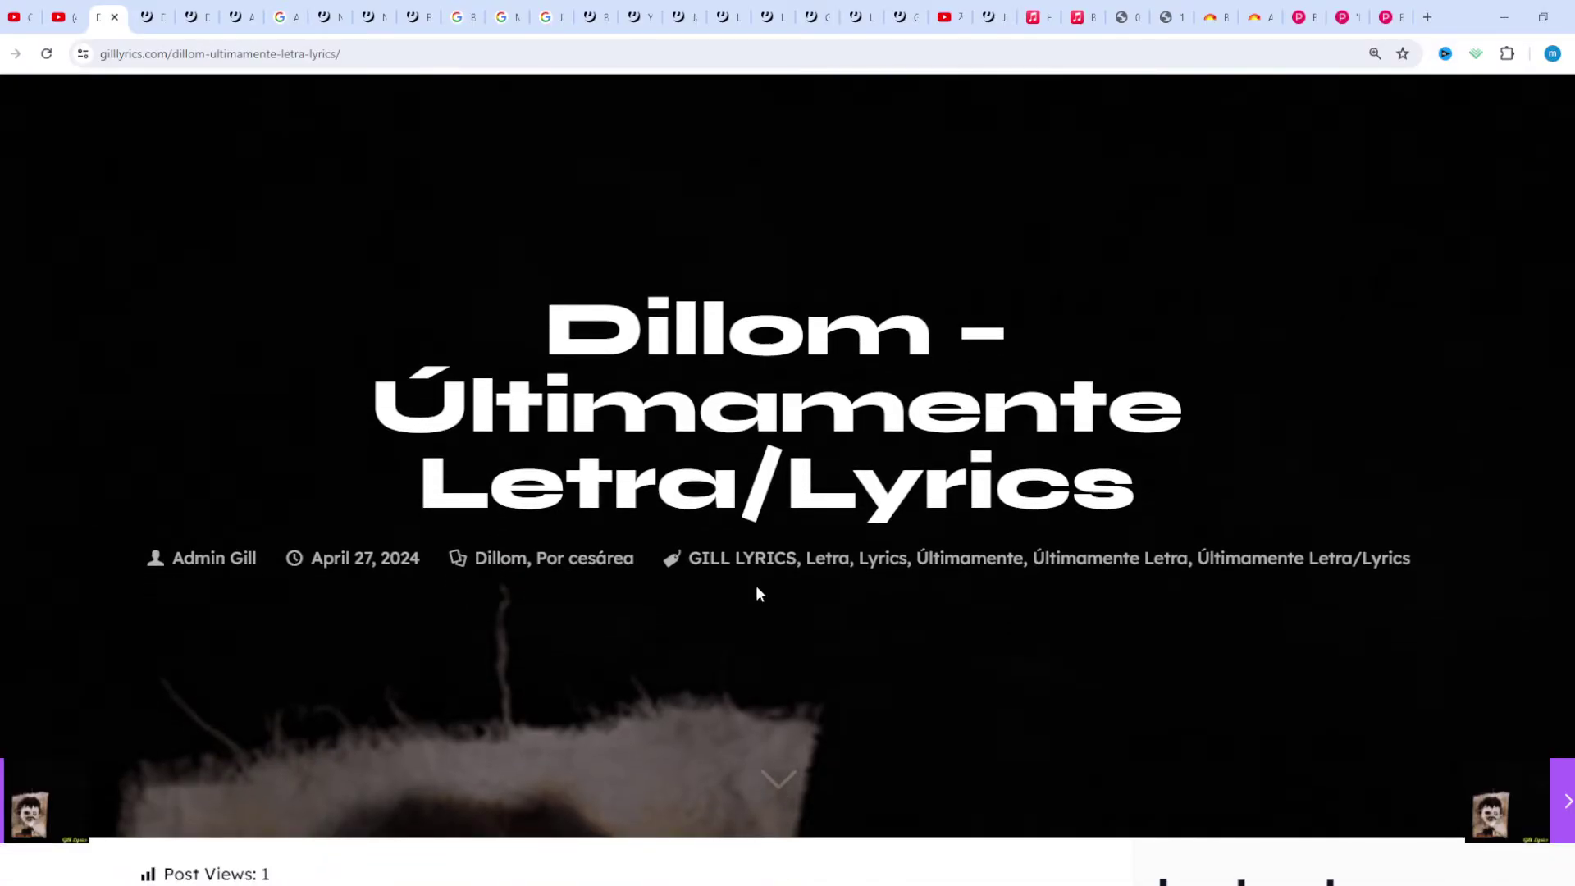
scroll(758, 595, "down", 1)
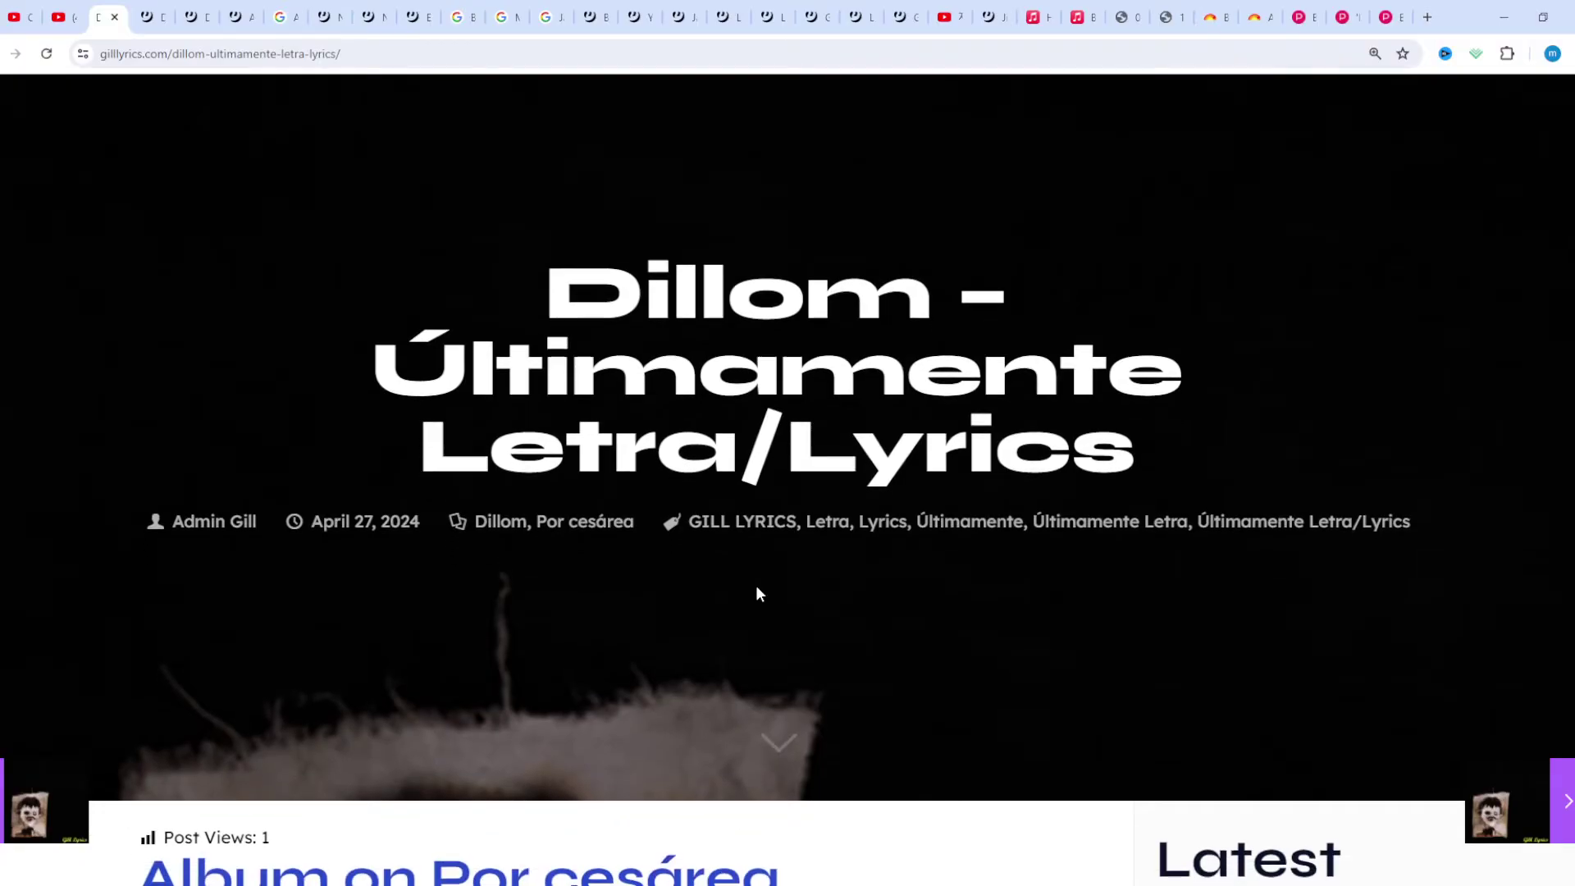
scroll(758, 595, "down", 1)
scroll(759, 595, "down", 1)
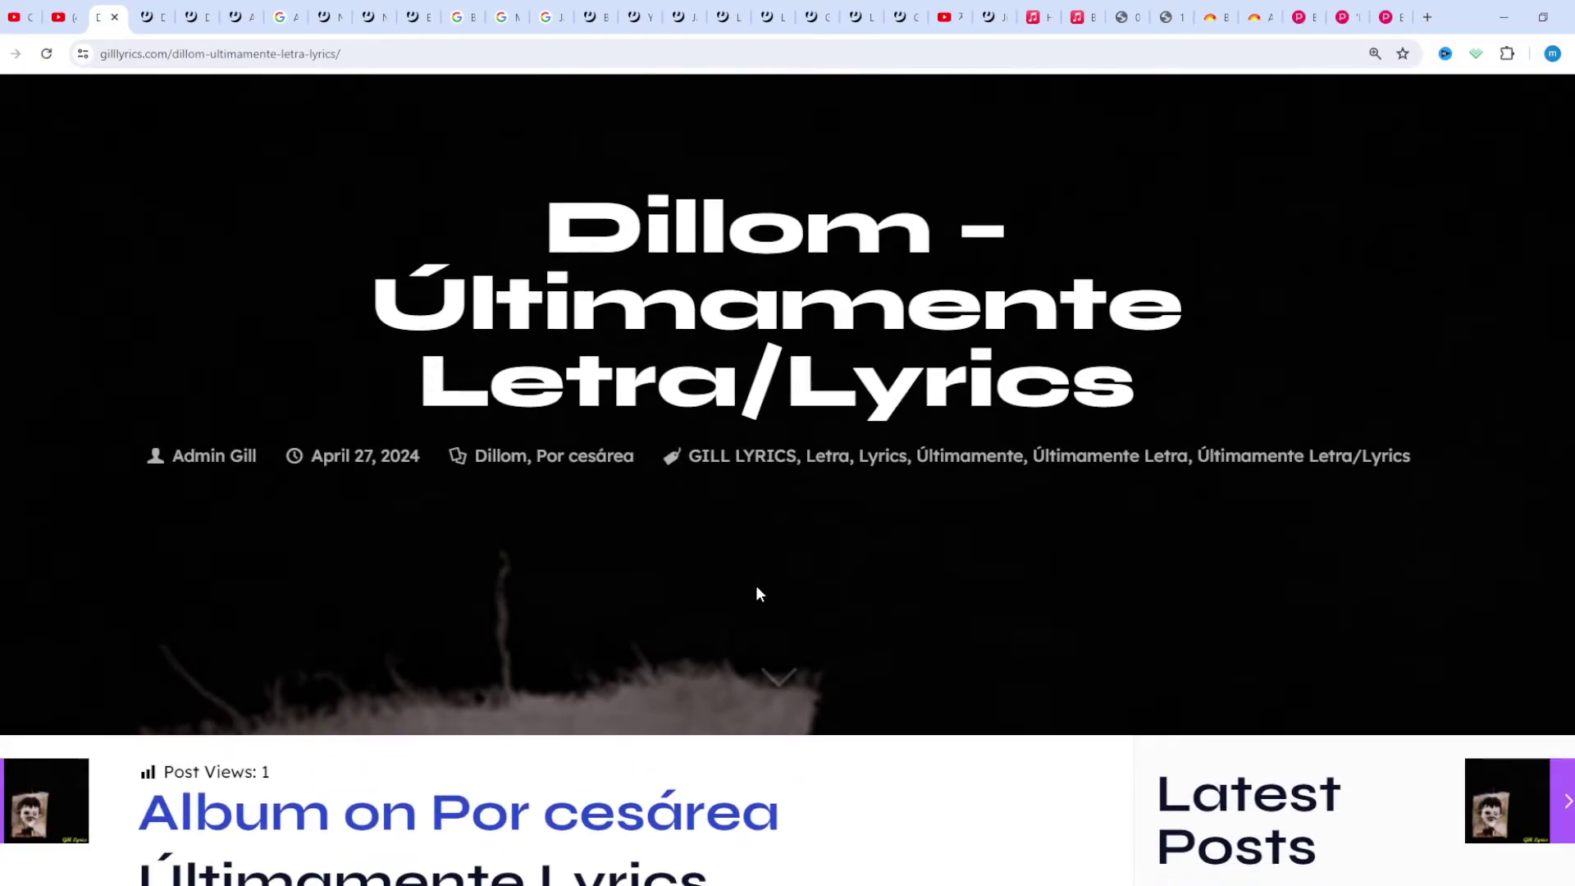
scroll(758, 595, "down", 1)
scroll(758, 595, "down", 1)
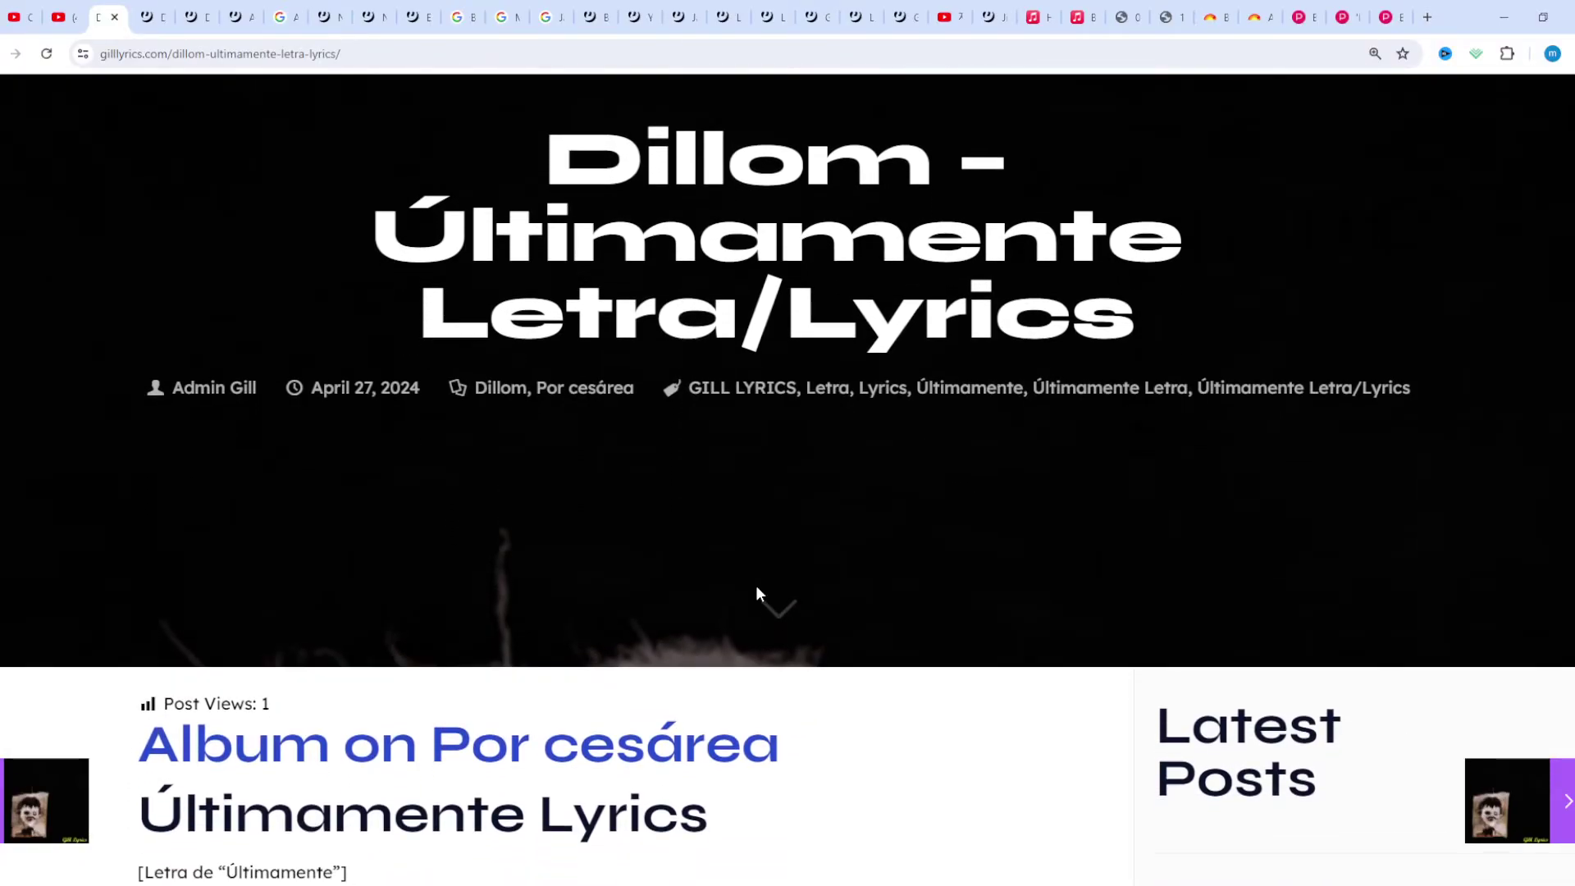
scroll(758, 595, "down", 1)
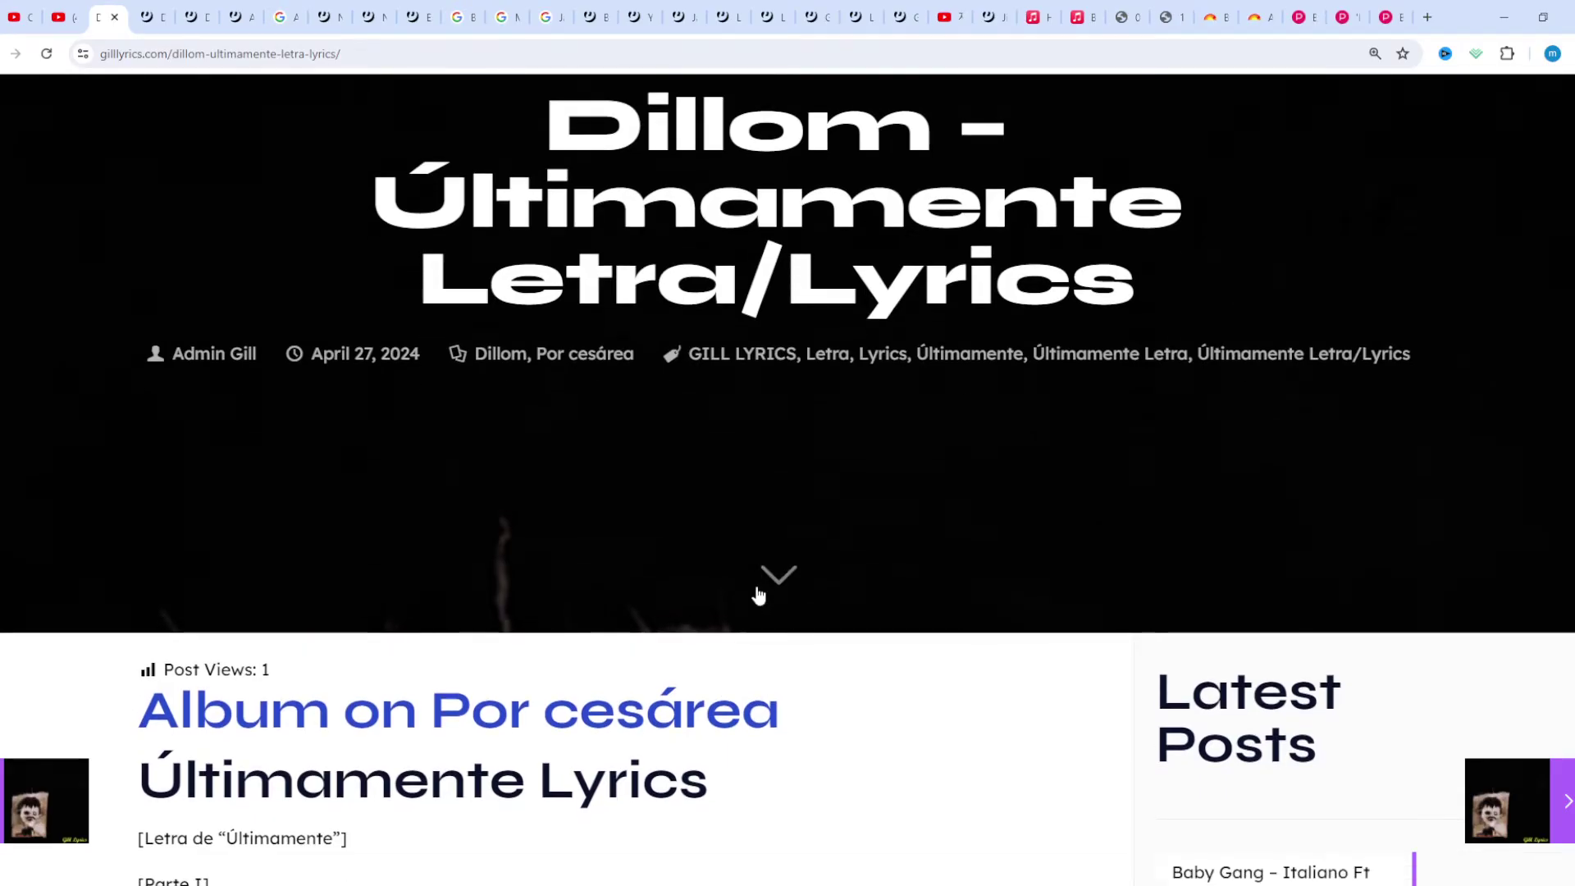
scroll(758, 595, "down", 1)
scroll(758, 595, "down", 1)
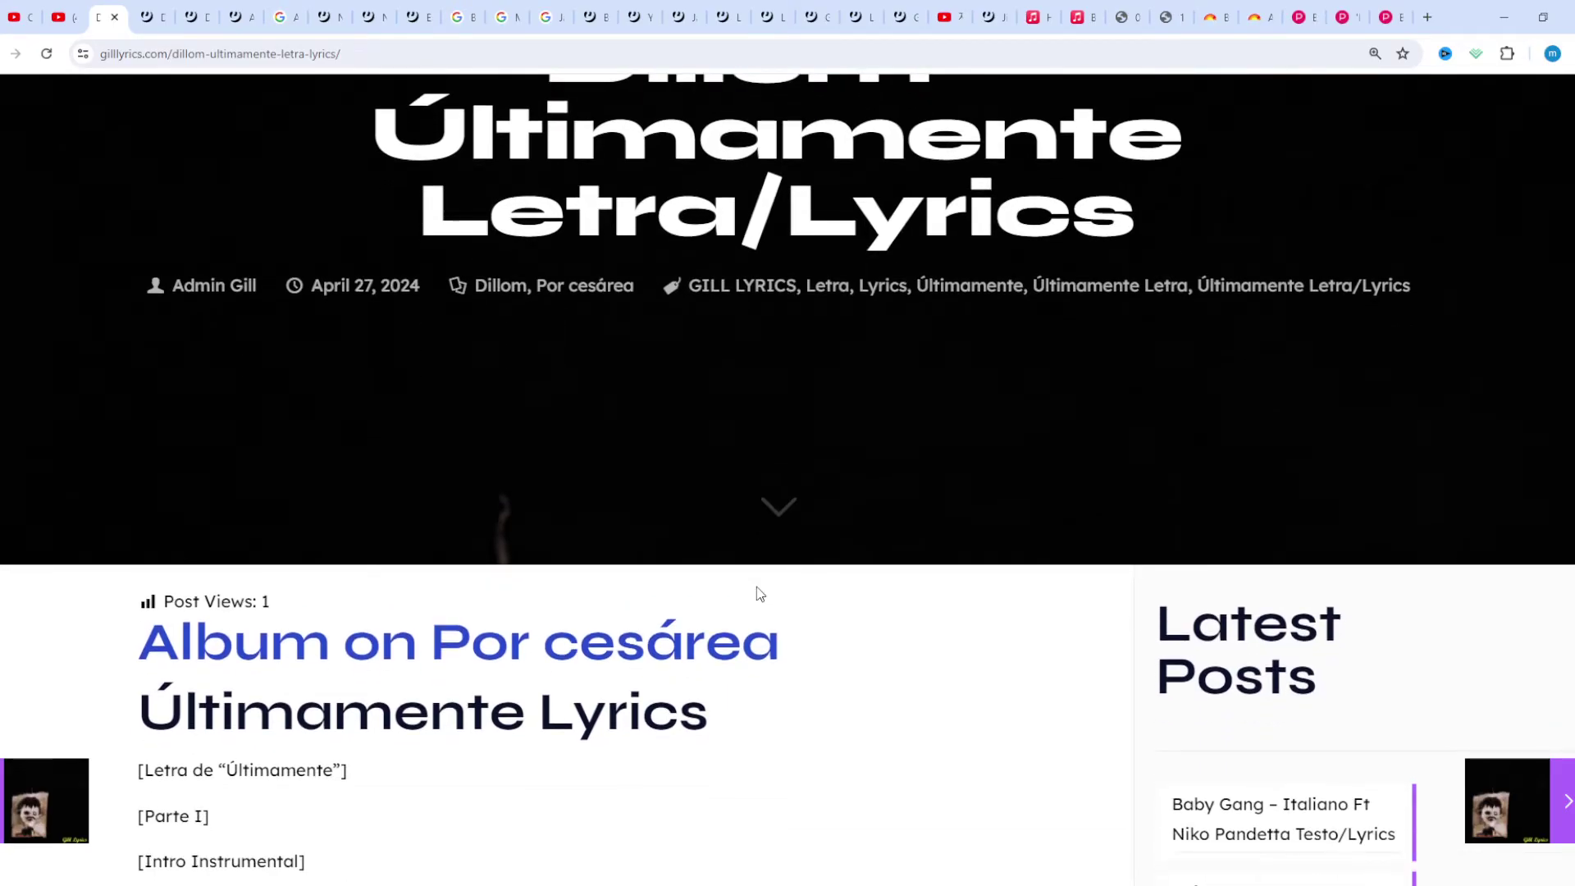
scroll(758, 594, "down", 1)
scroll(758, 594, "down", 1)
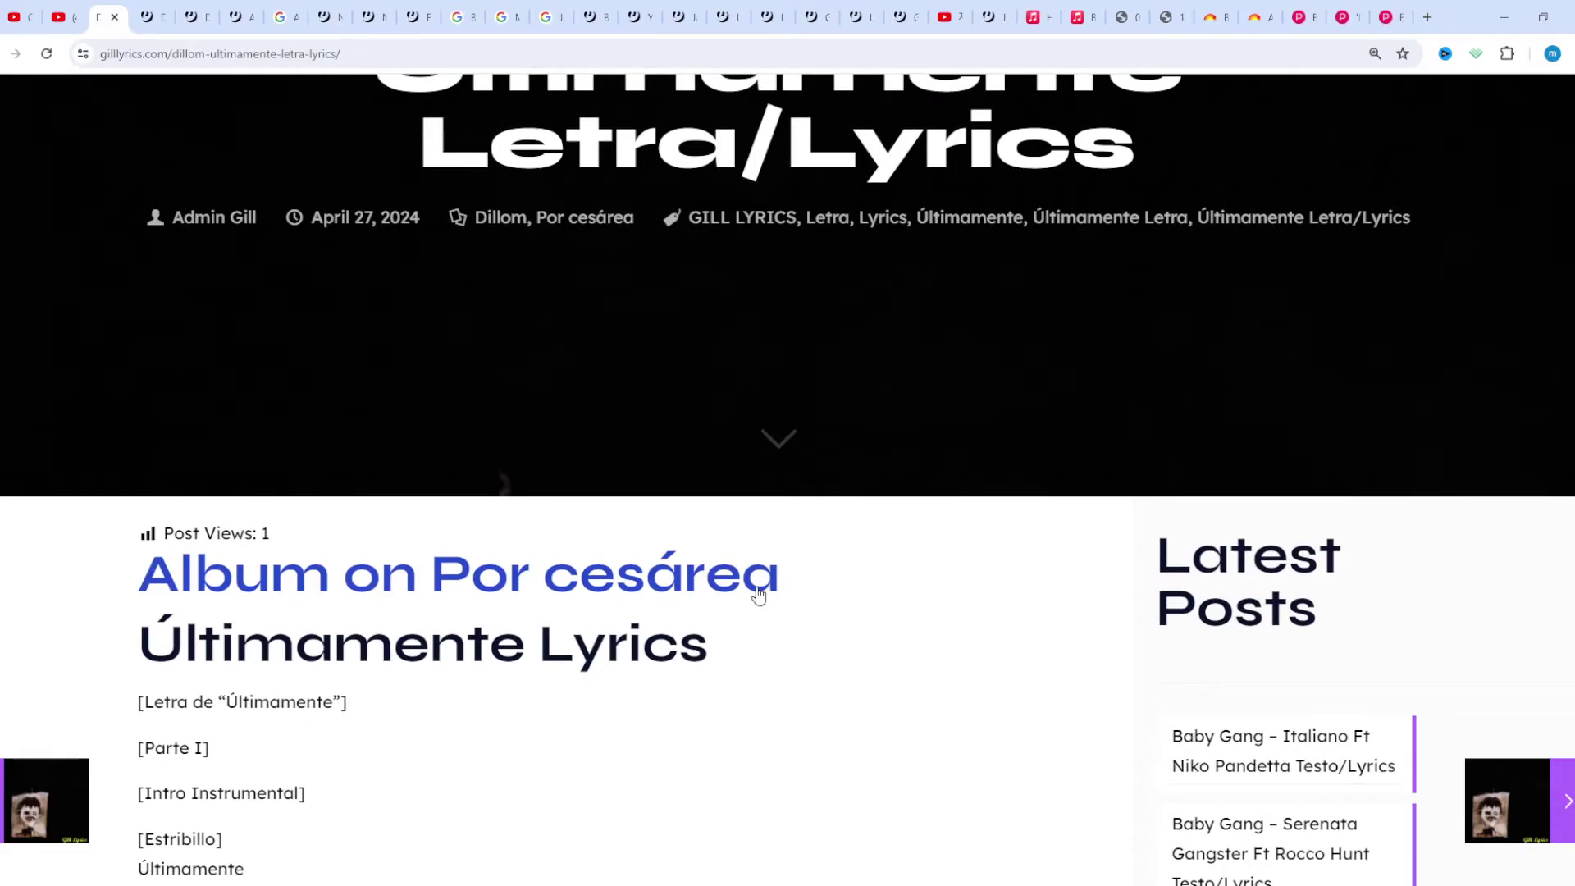
scroll(758, 595, "down", 1)
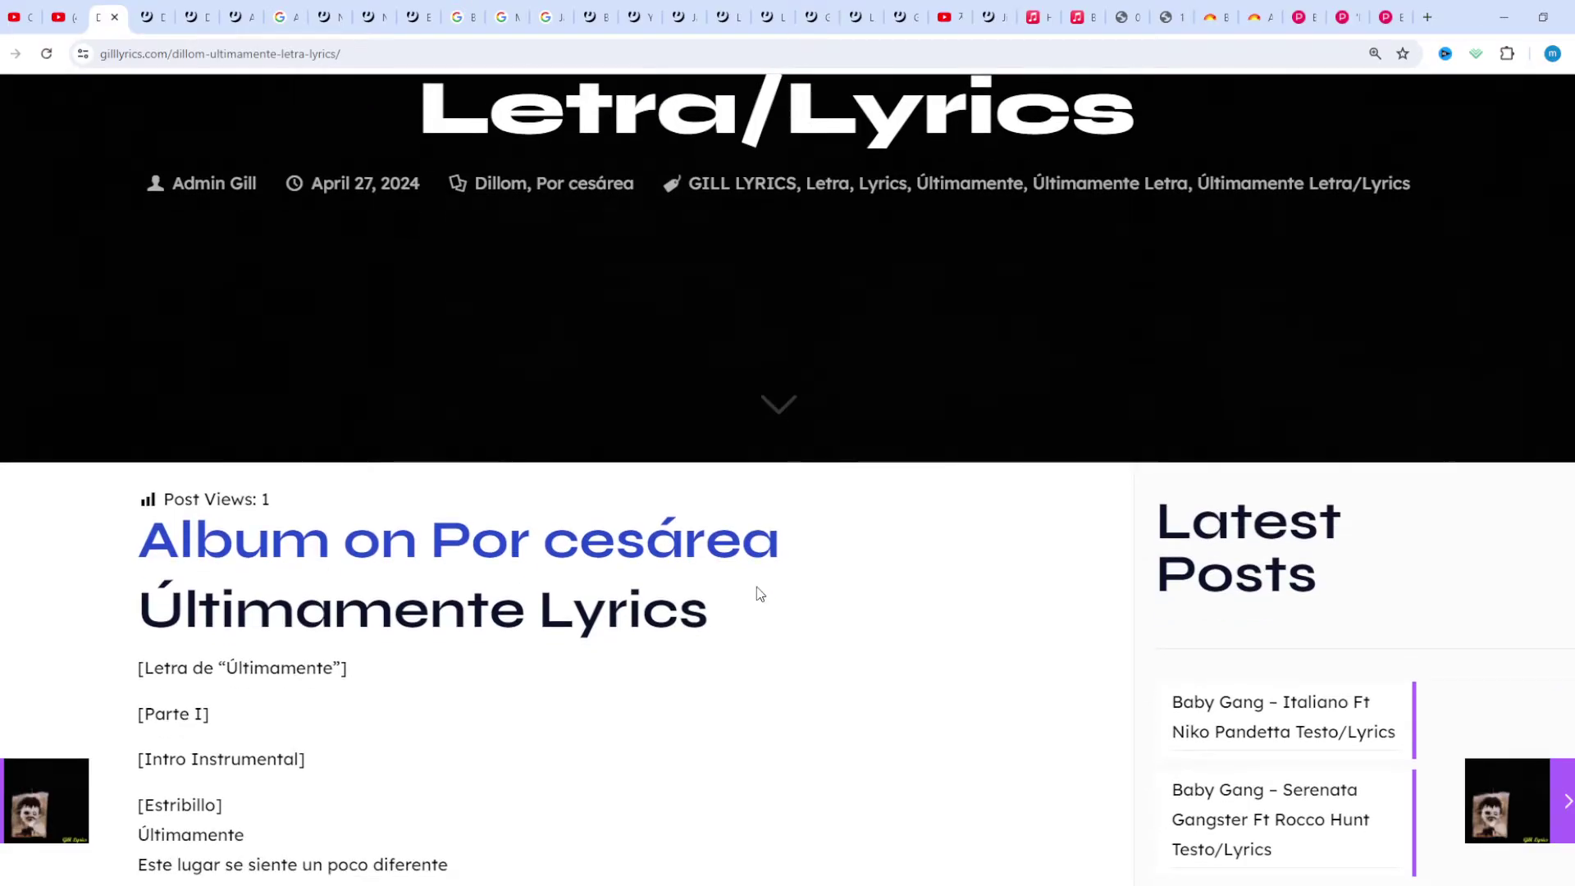
scroll(759, 595, "down", 1)
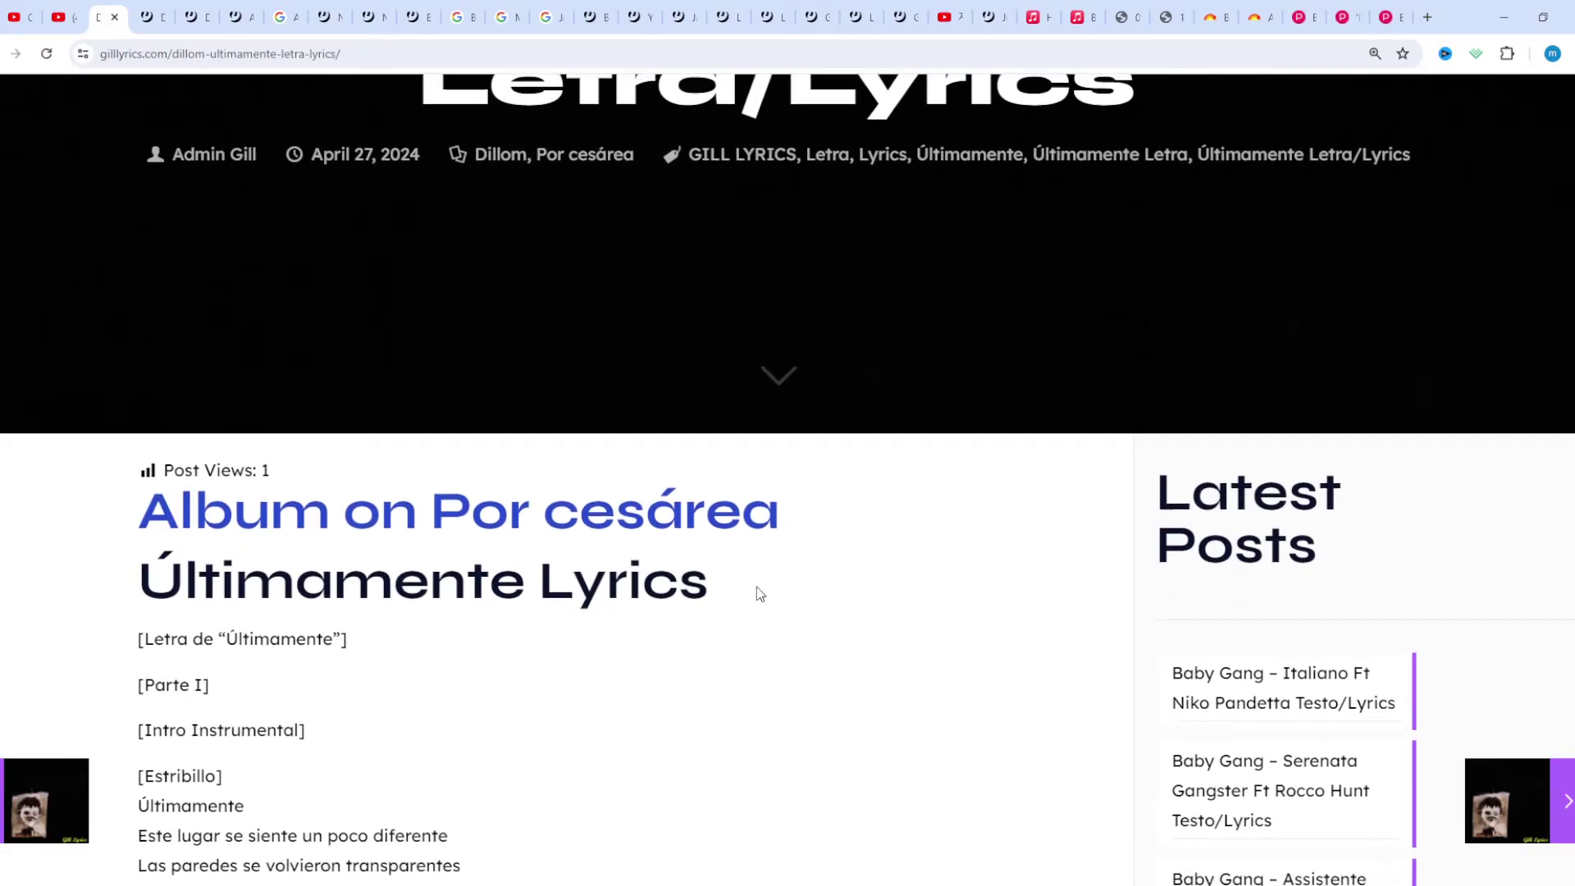
scroll(759, 594, "down", 1)
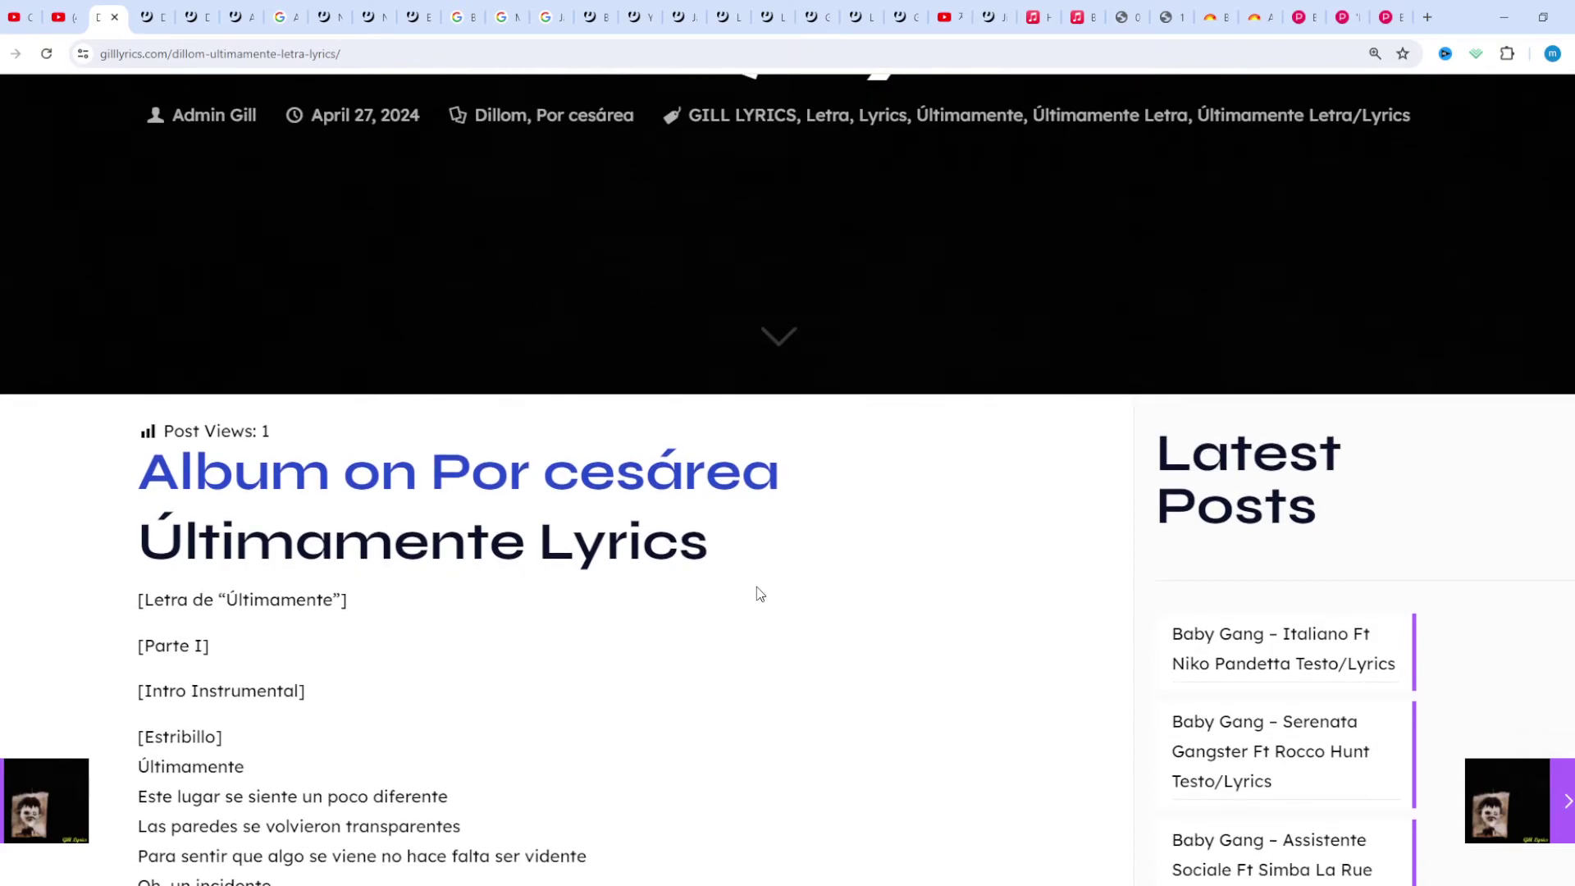
scroll(758, 594, "down", 1)
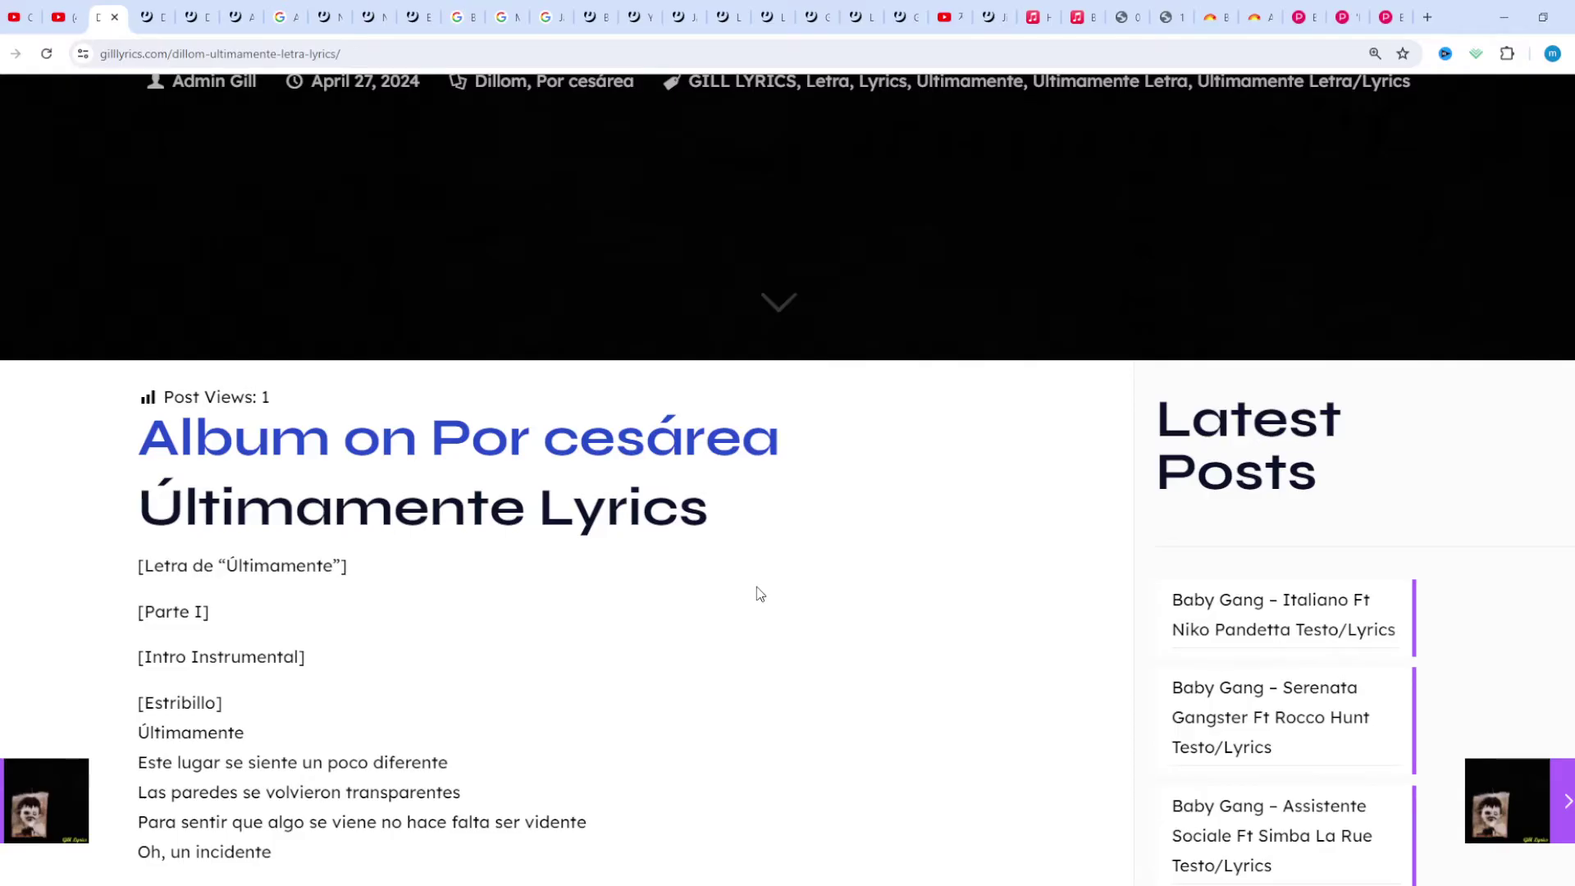
scroll(758, 594, "down", 1)
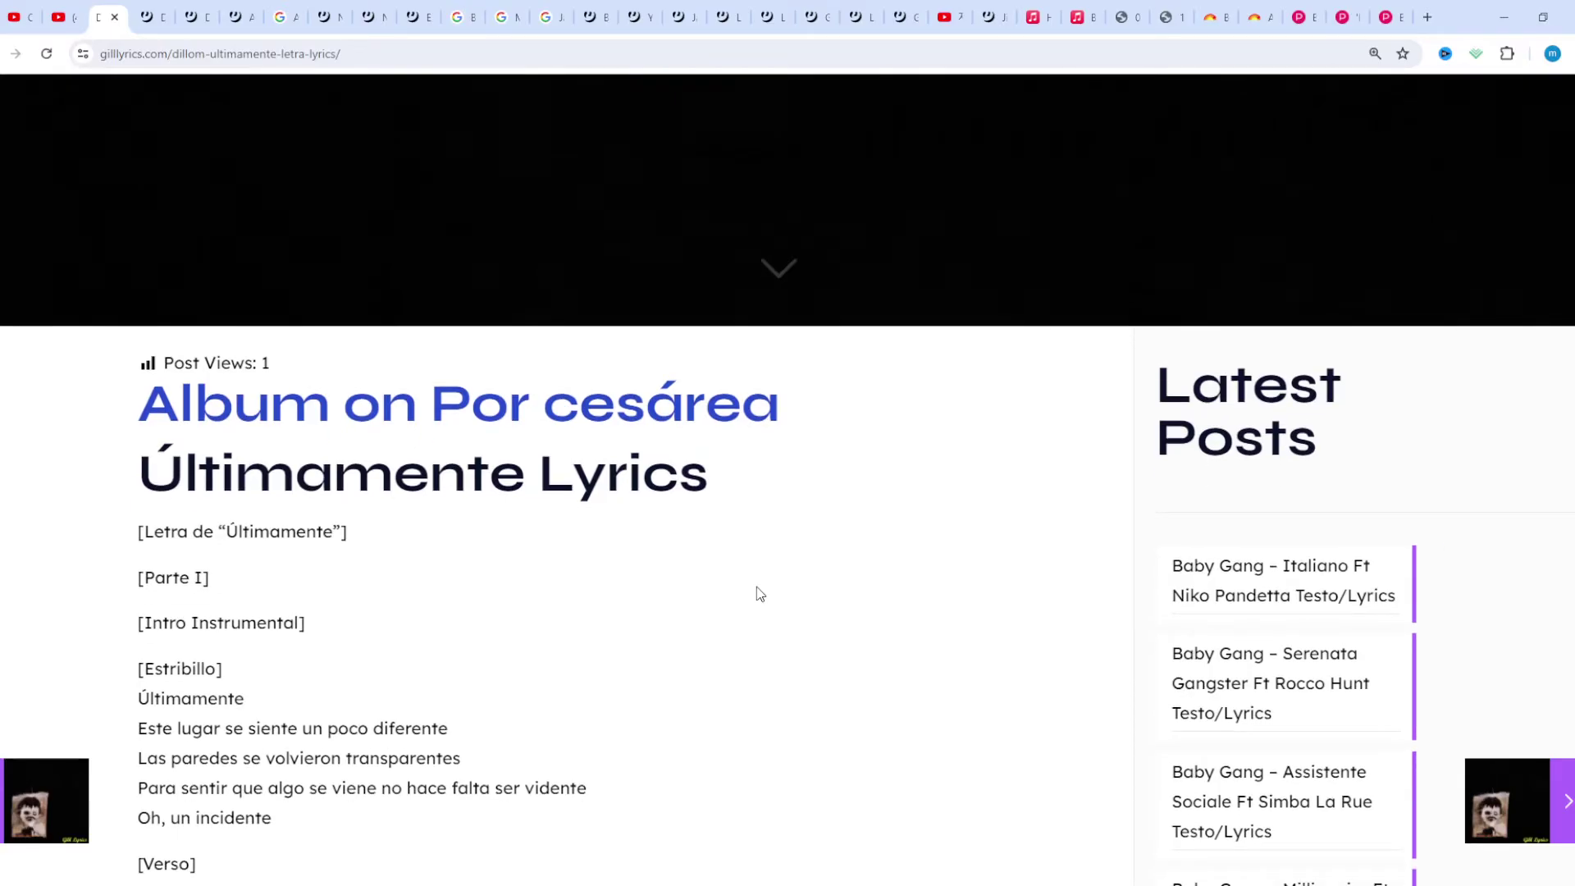
scroll(759, 594, "down", 1)
scroll(758, 595, "down", 1)
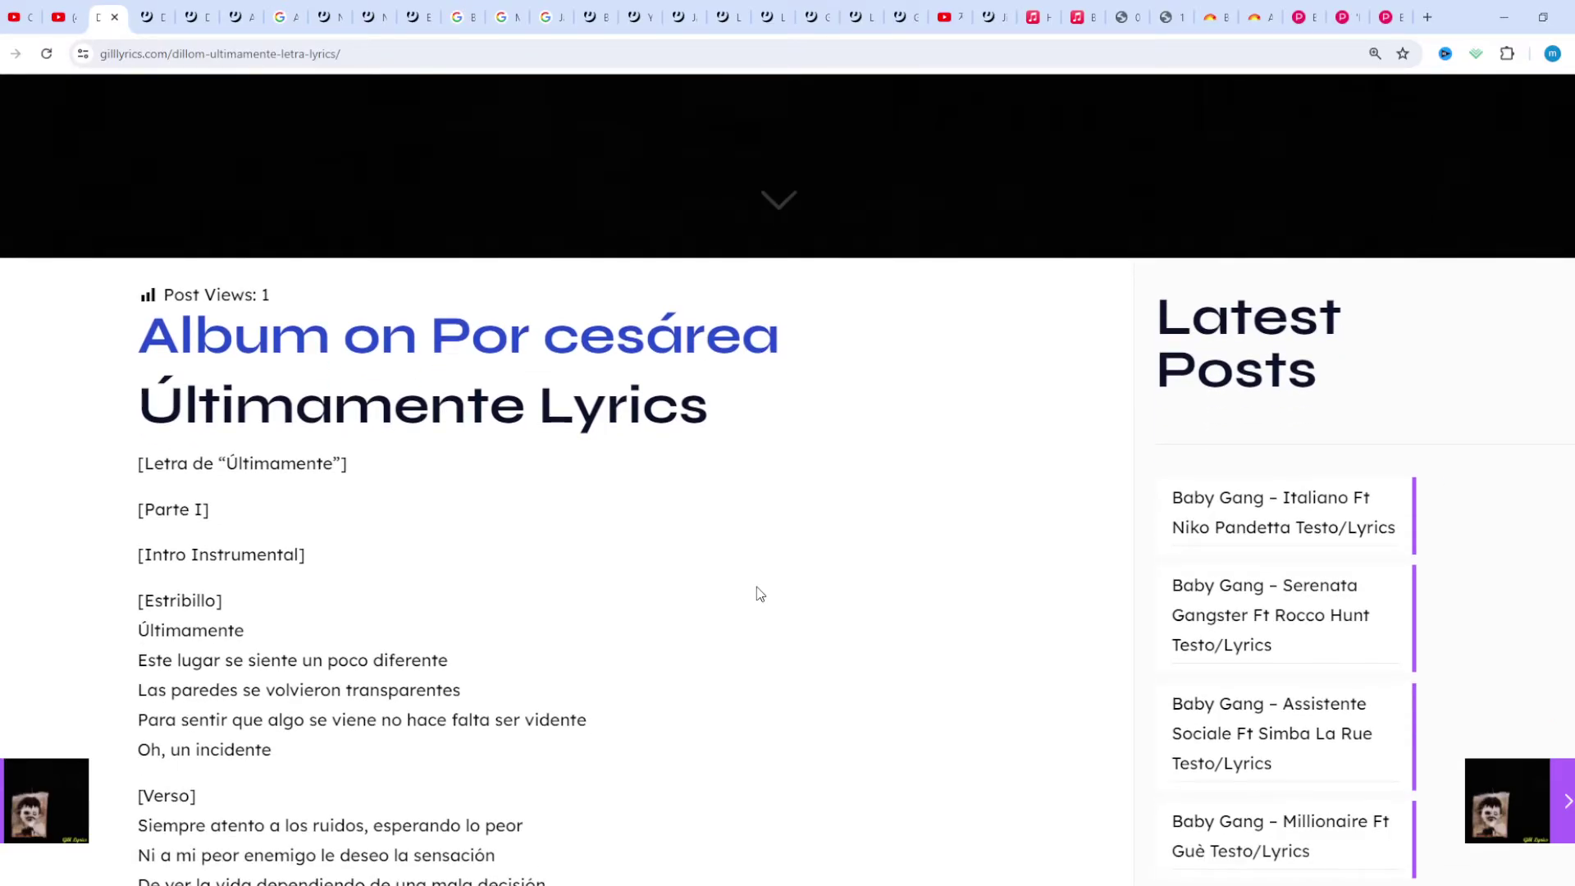
scroll(759, 595, "down", 1)
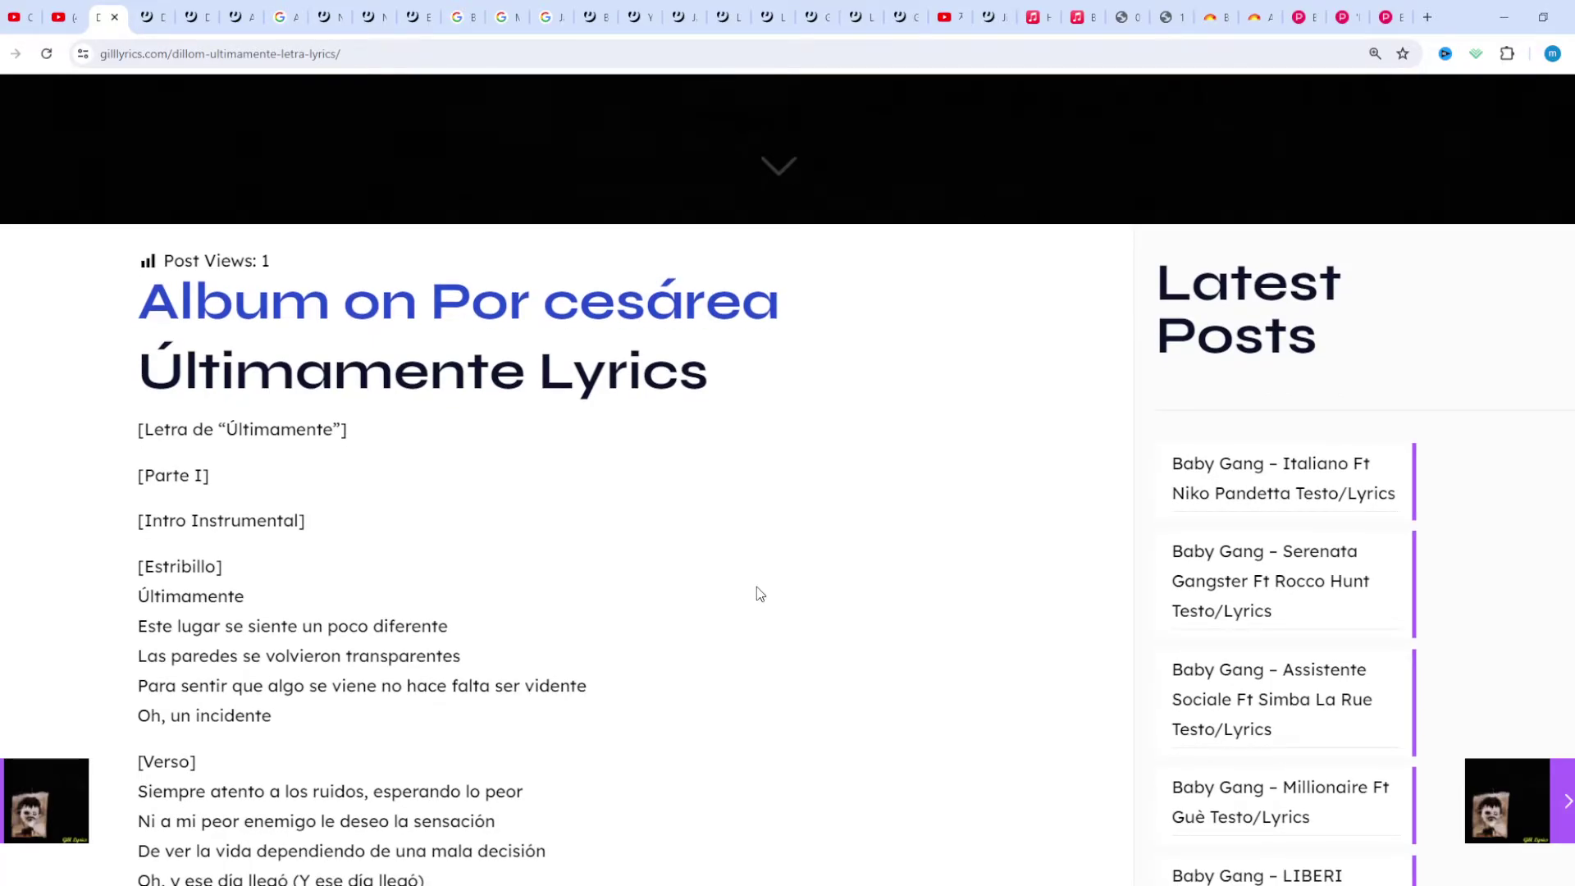
scroll(759, 594, "down", 1)
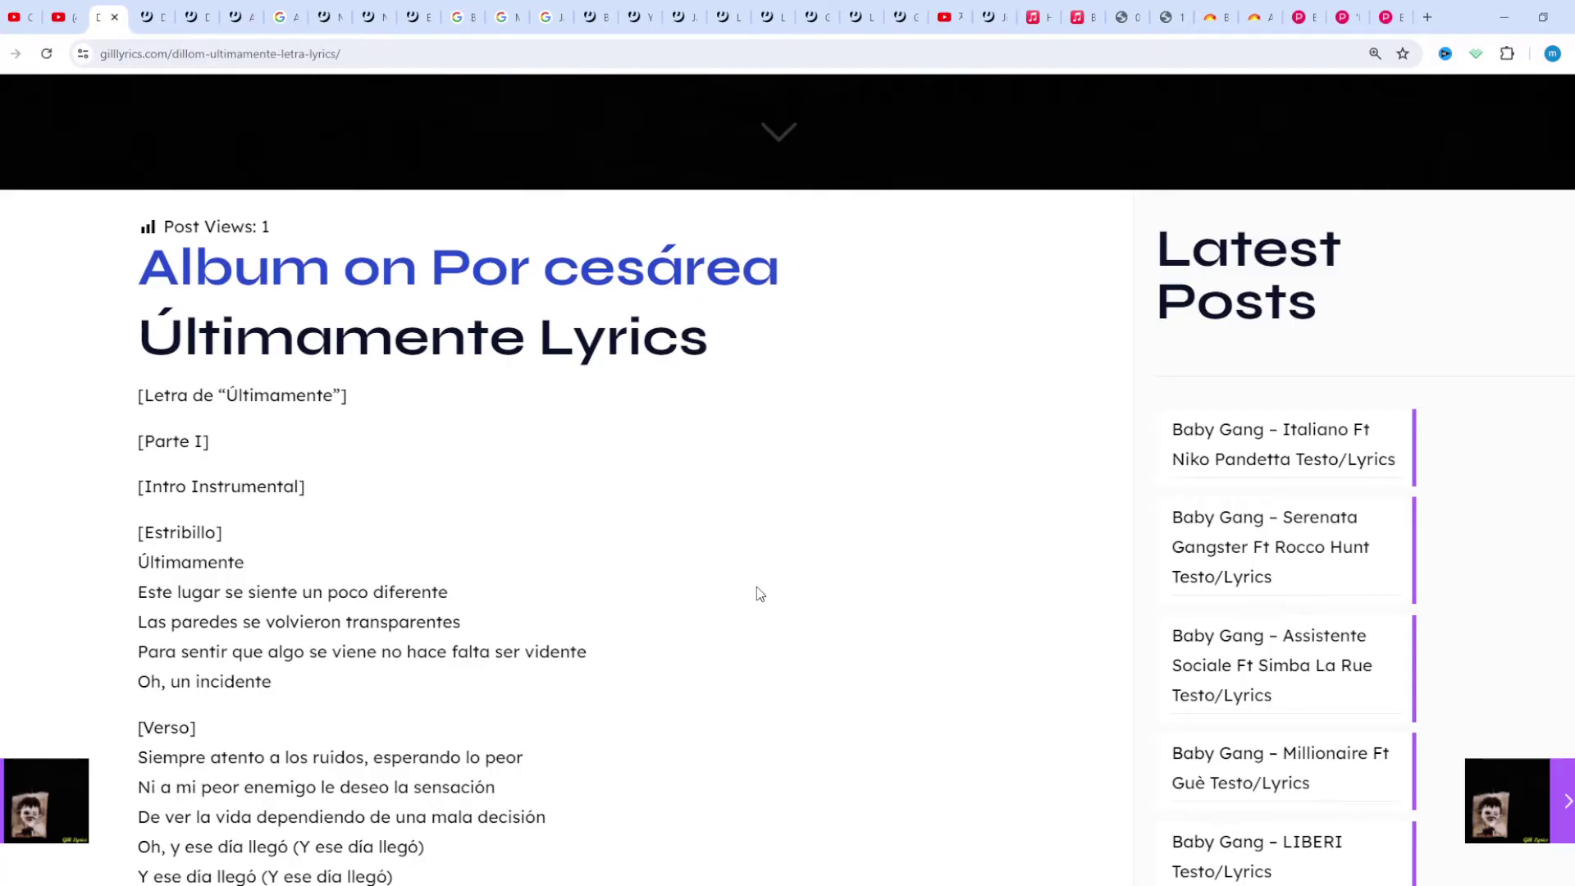
scroll(758, 594, "down", 1)
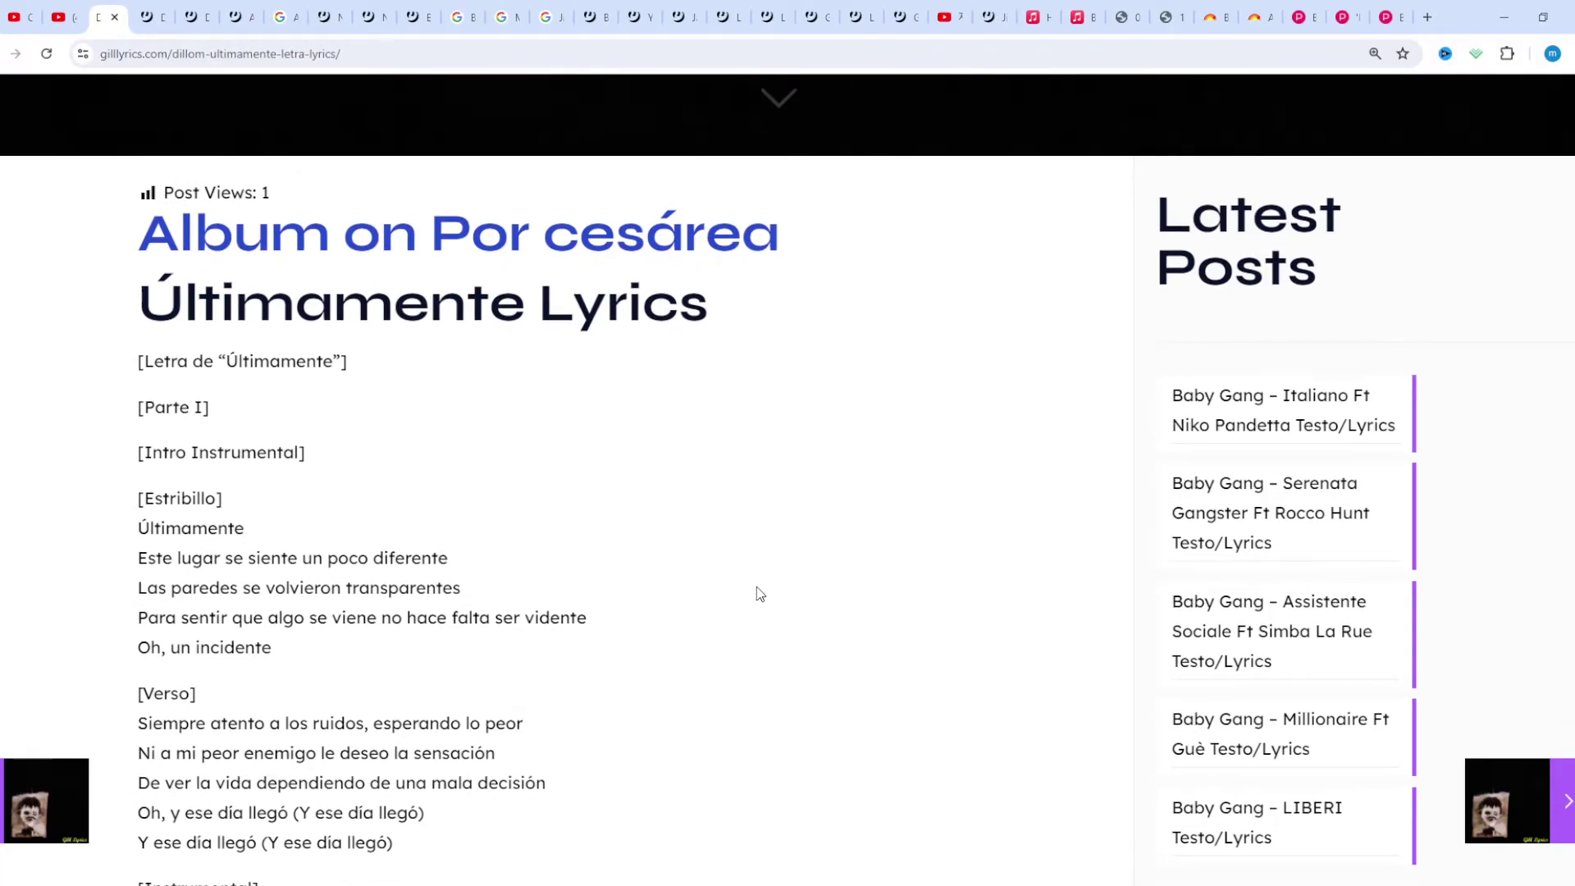
scroll(758, 595, "down", 1)
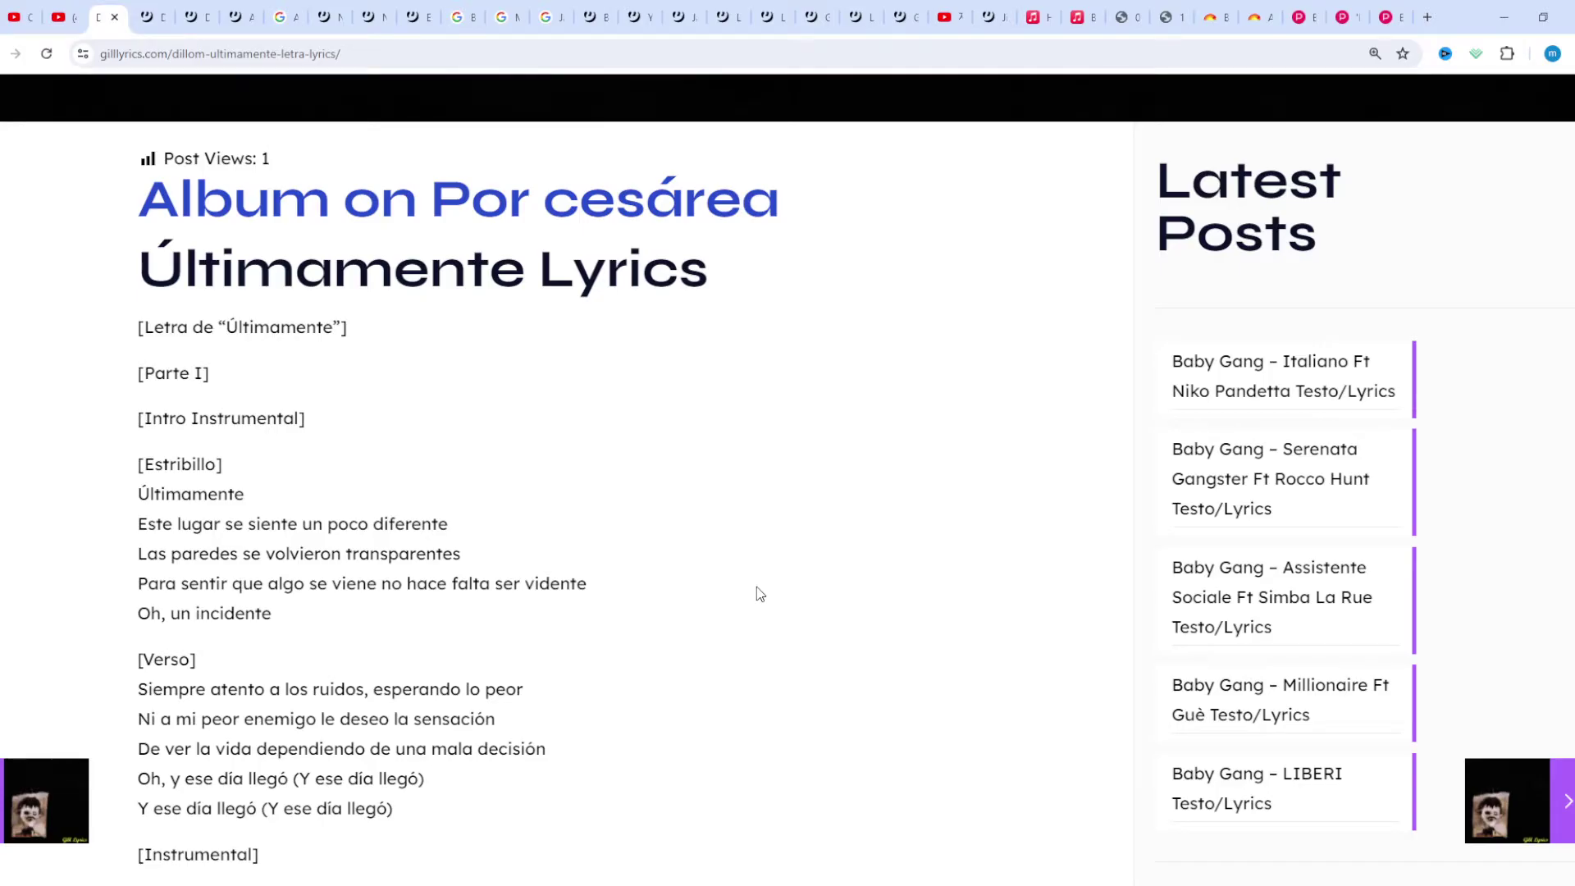
scroll(758, 594, "down", 1)
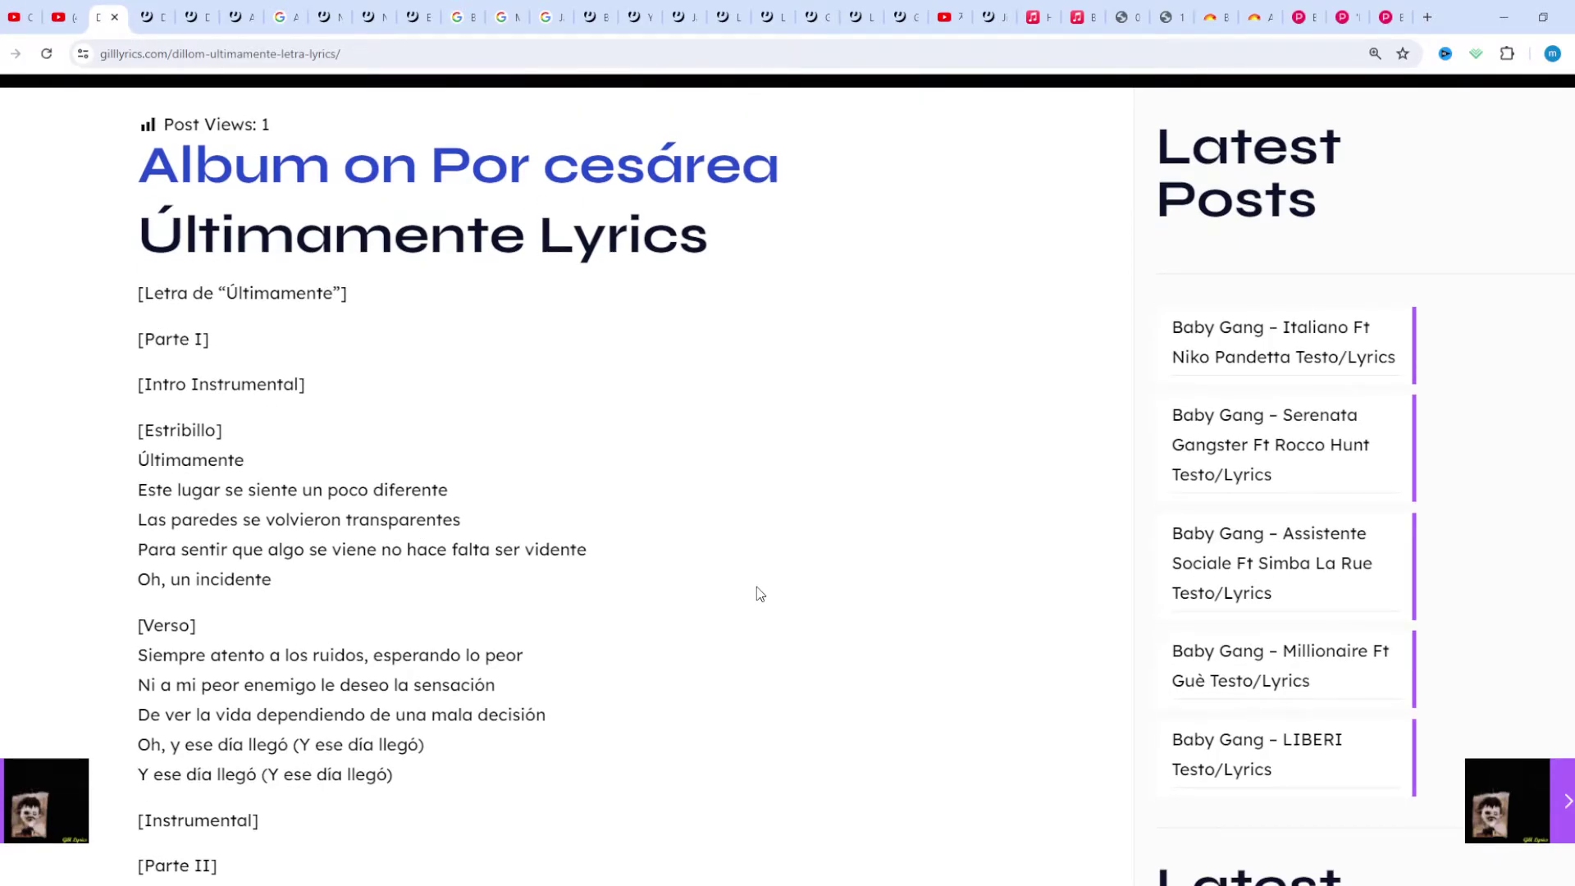
scroll(758, 595, "down", 1)
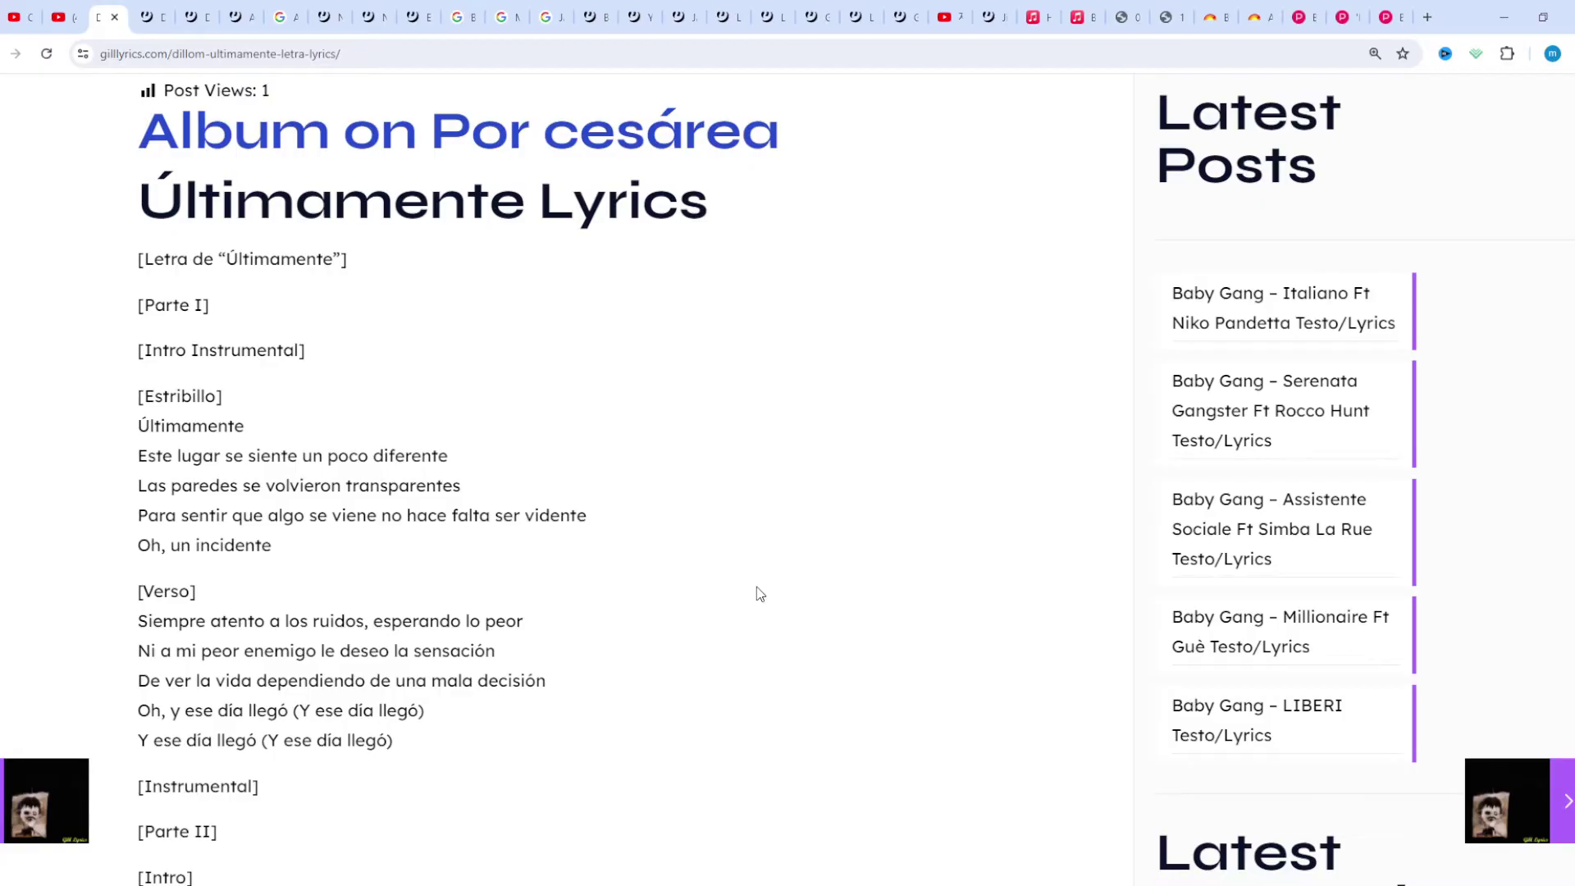
scroll(758, 595, "down", 1)
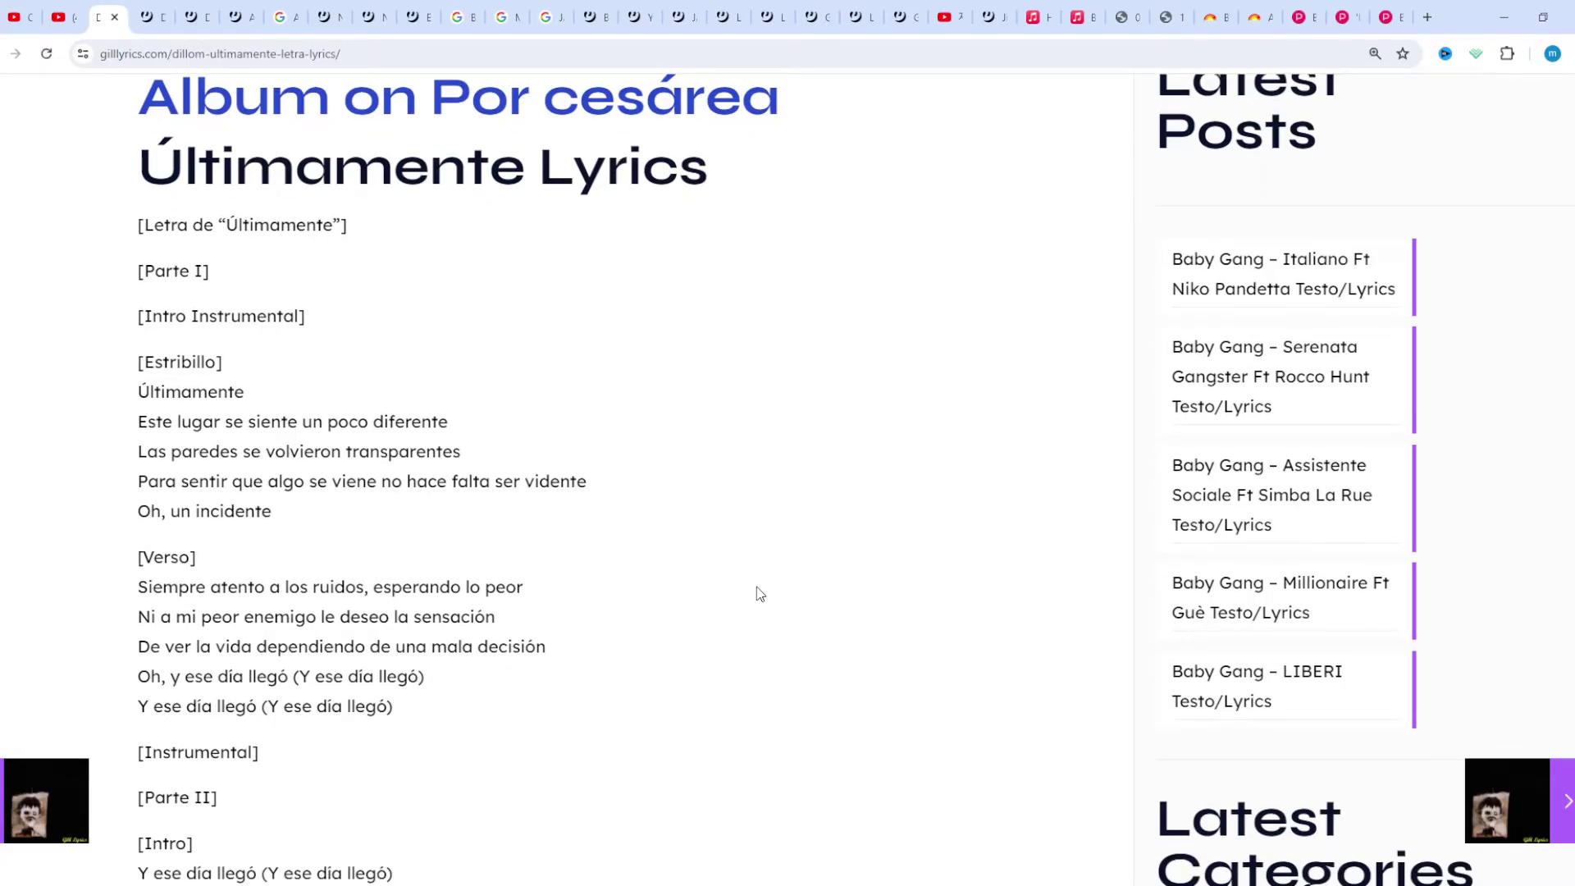
scroll(758, 594, "down", 1)
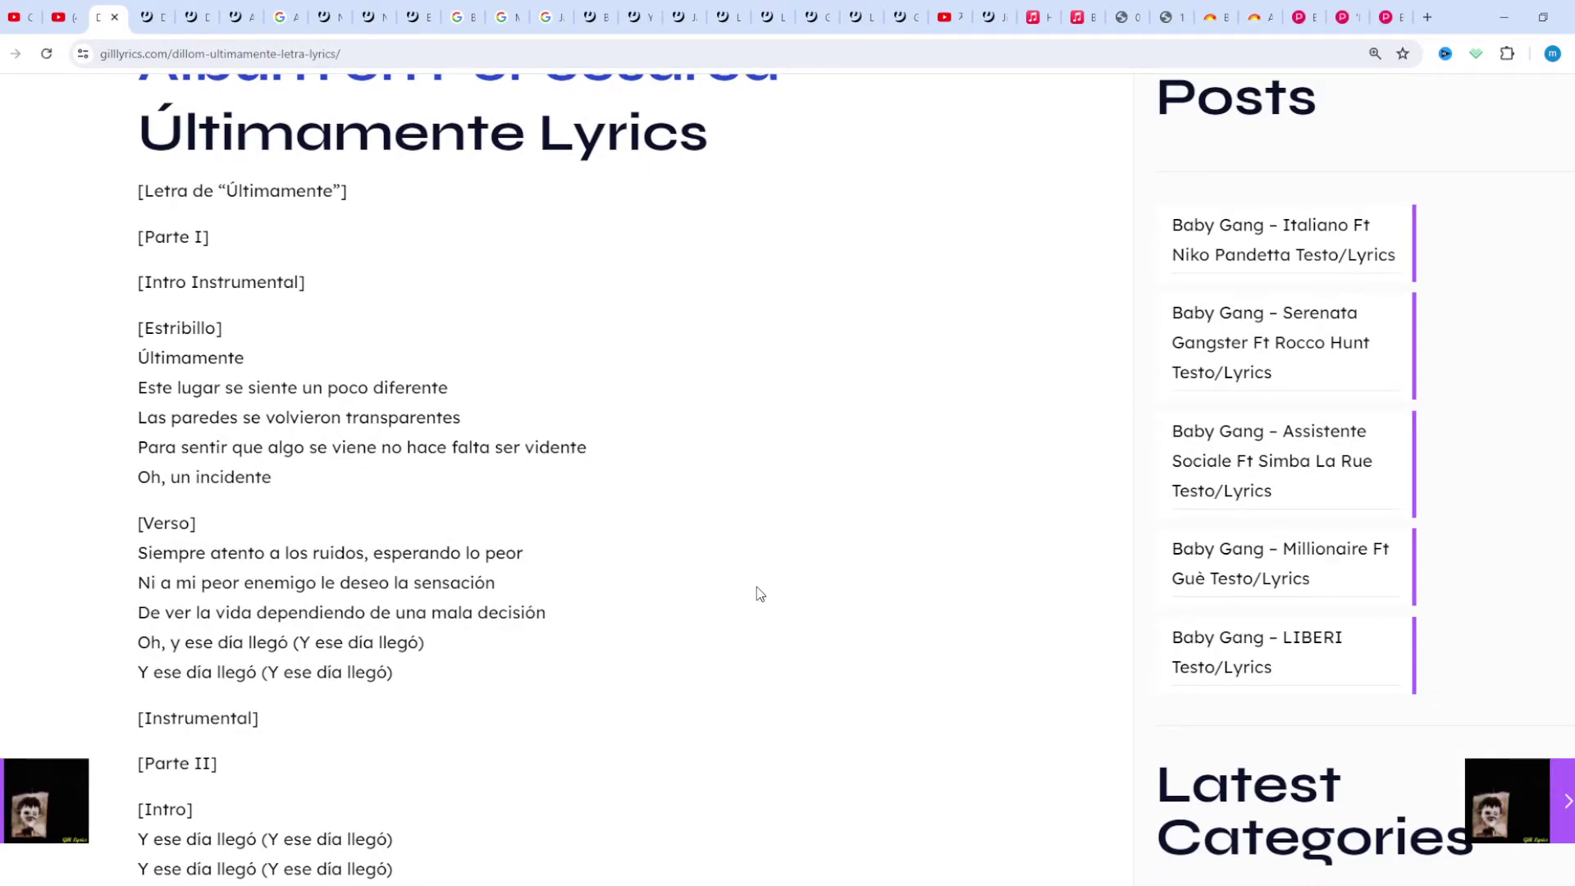
scroll(758, 594, "down", 1)
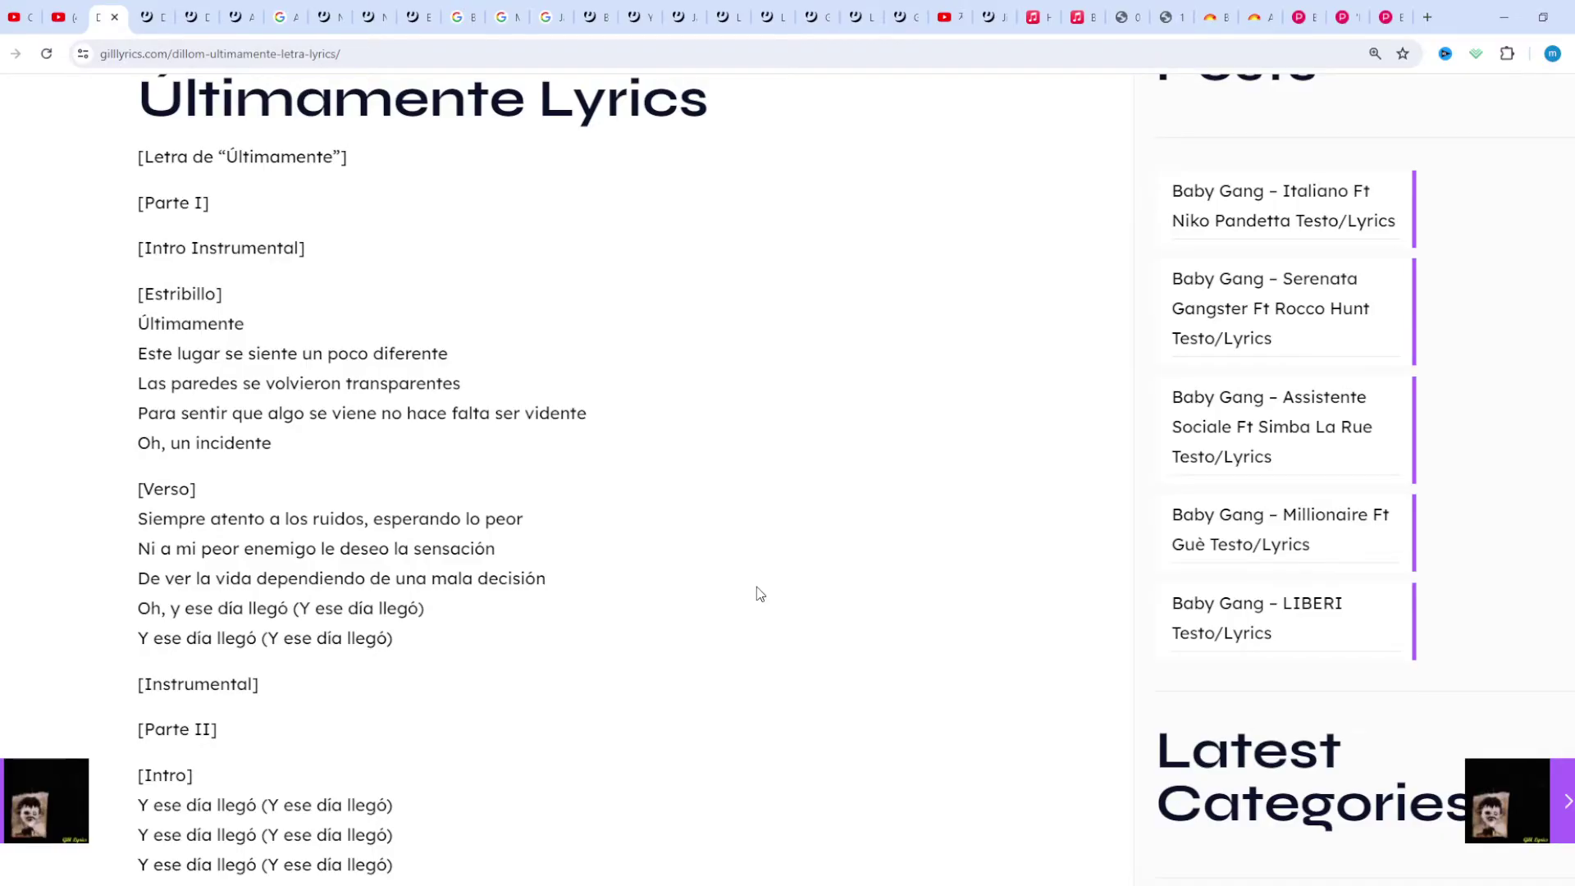
scroll(758, 594, "down", 1)
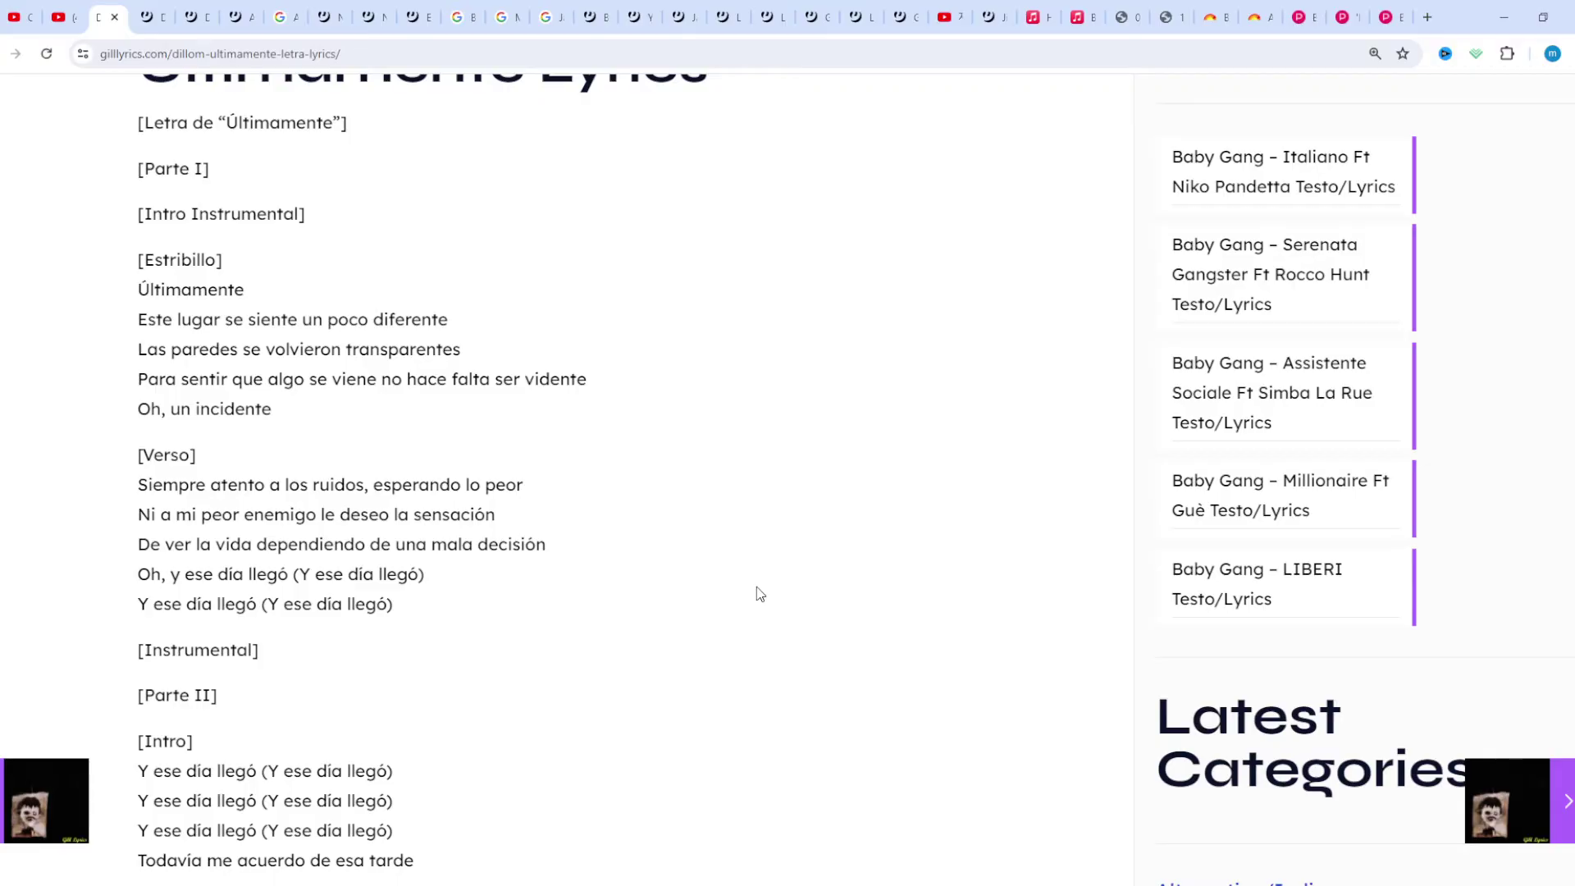
scroll(758, 594, "down", 1)
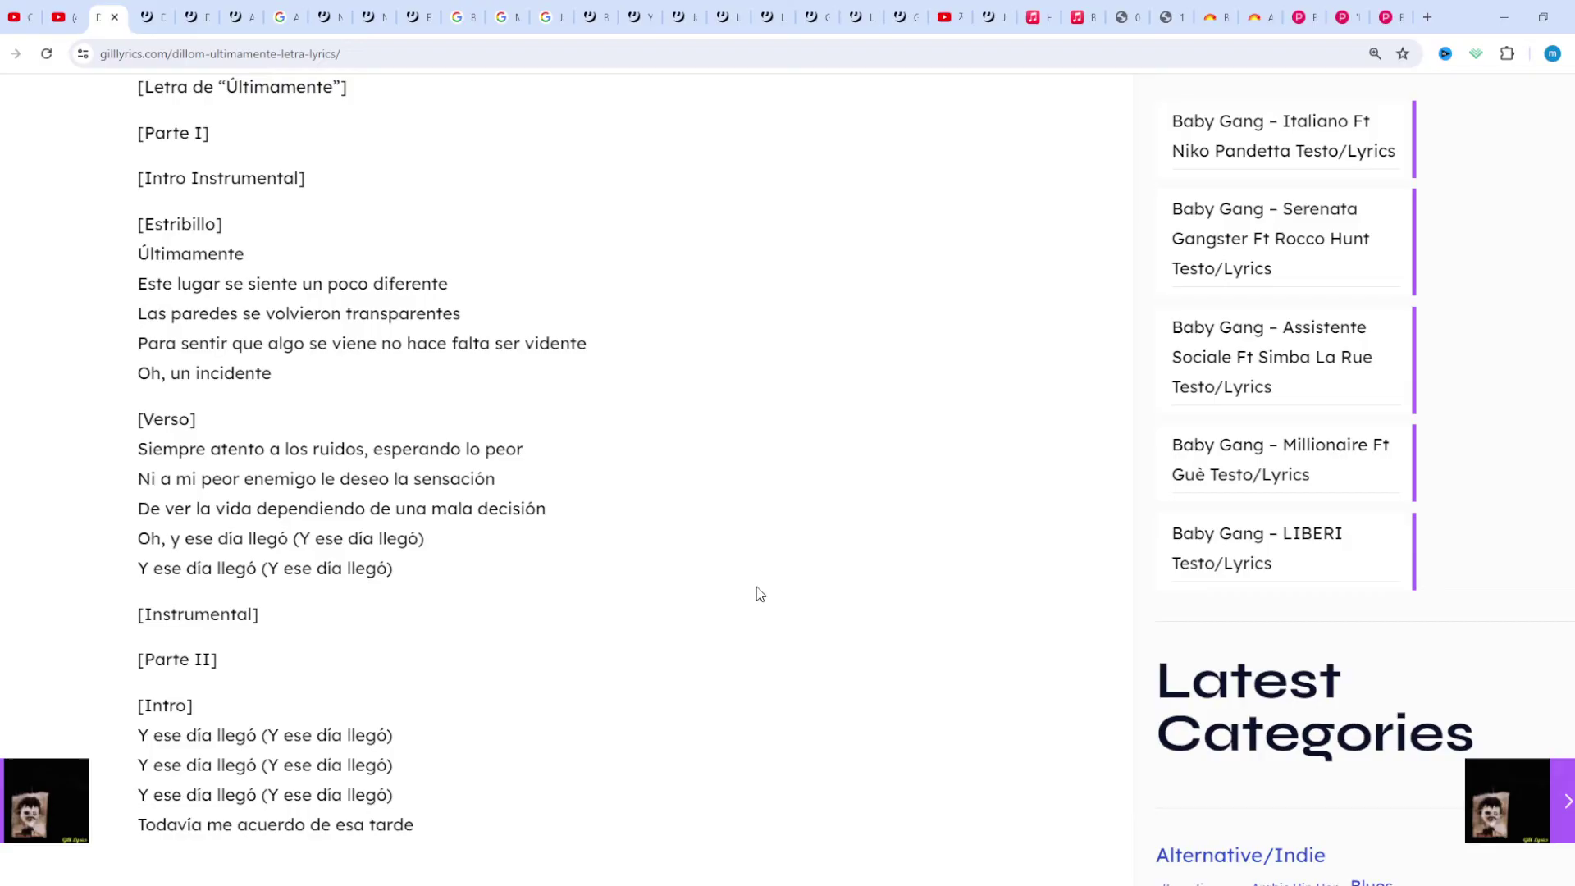
scroll(758, 594, "down", 1)
scroll(759, 595, "down", 1)
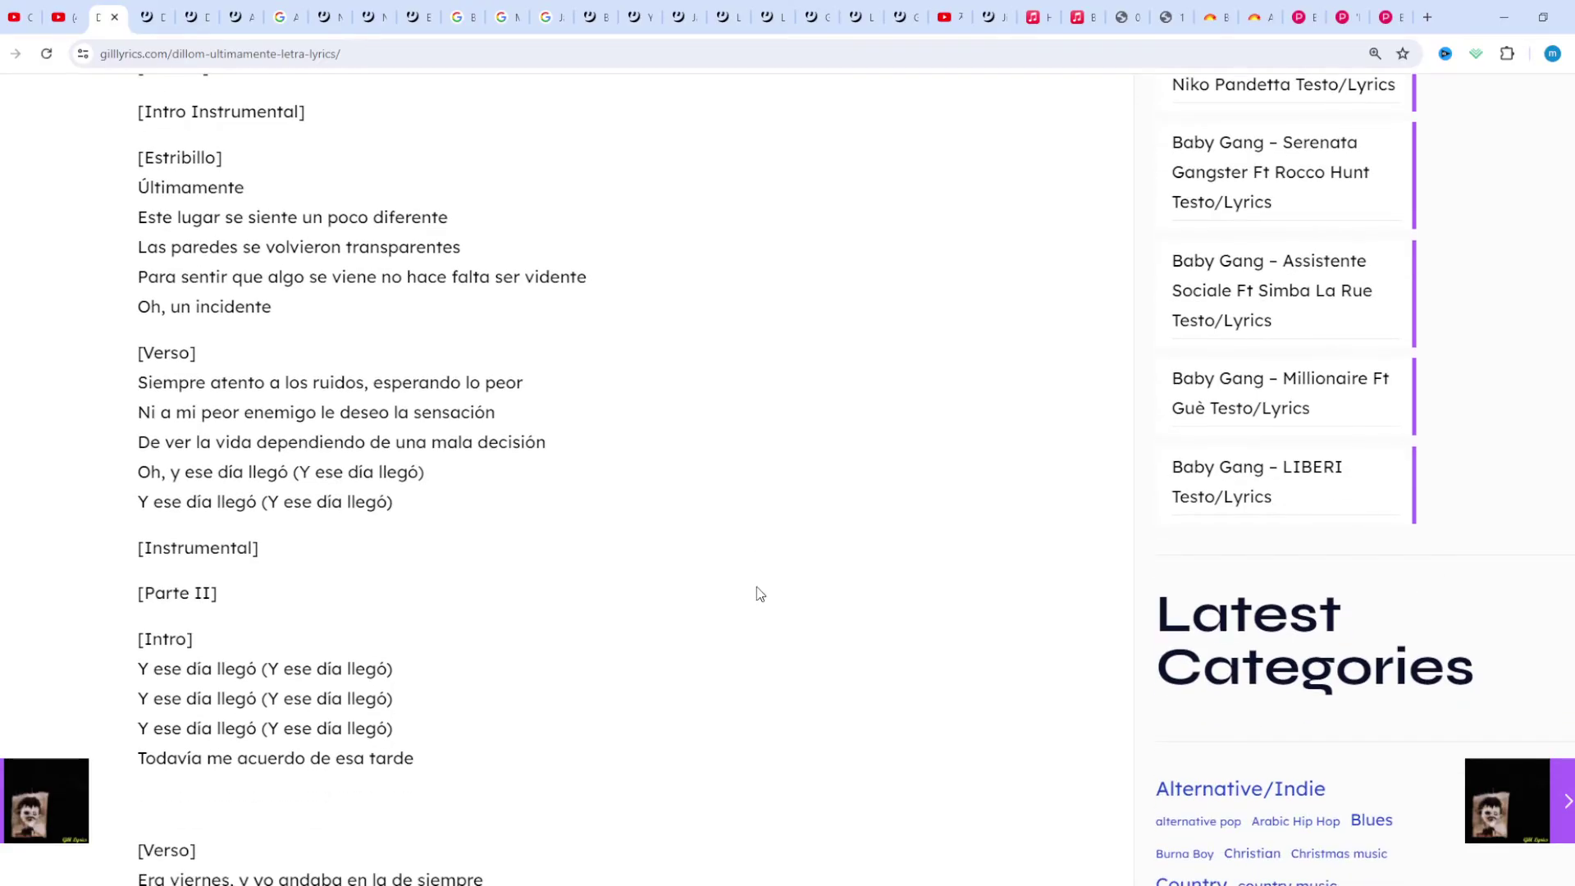
scroll(758, 595, "down", 1)
scroll(759, 595, "down", 1)
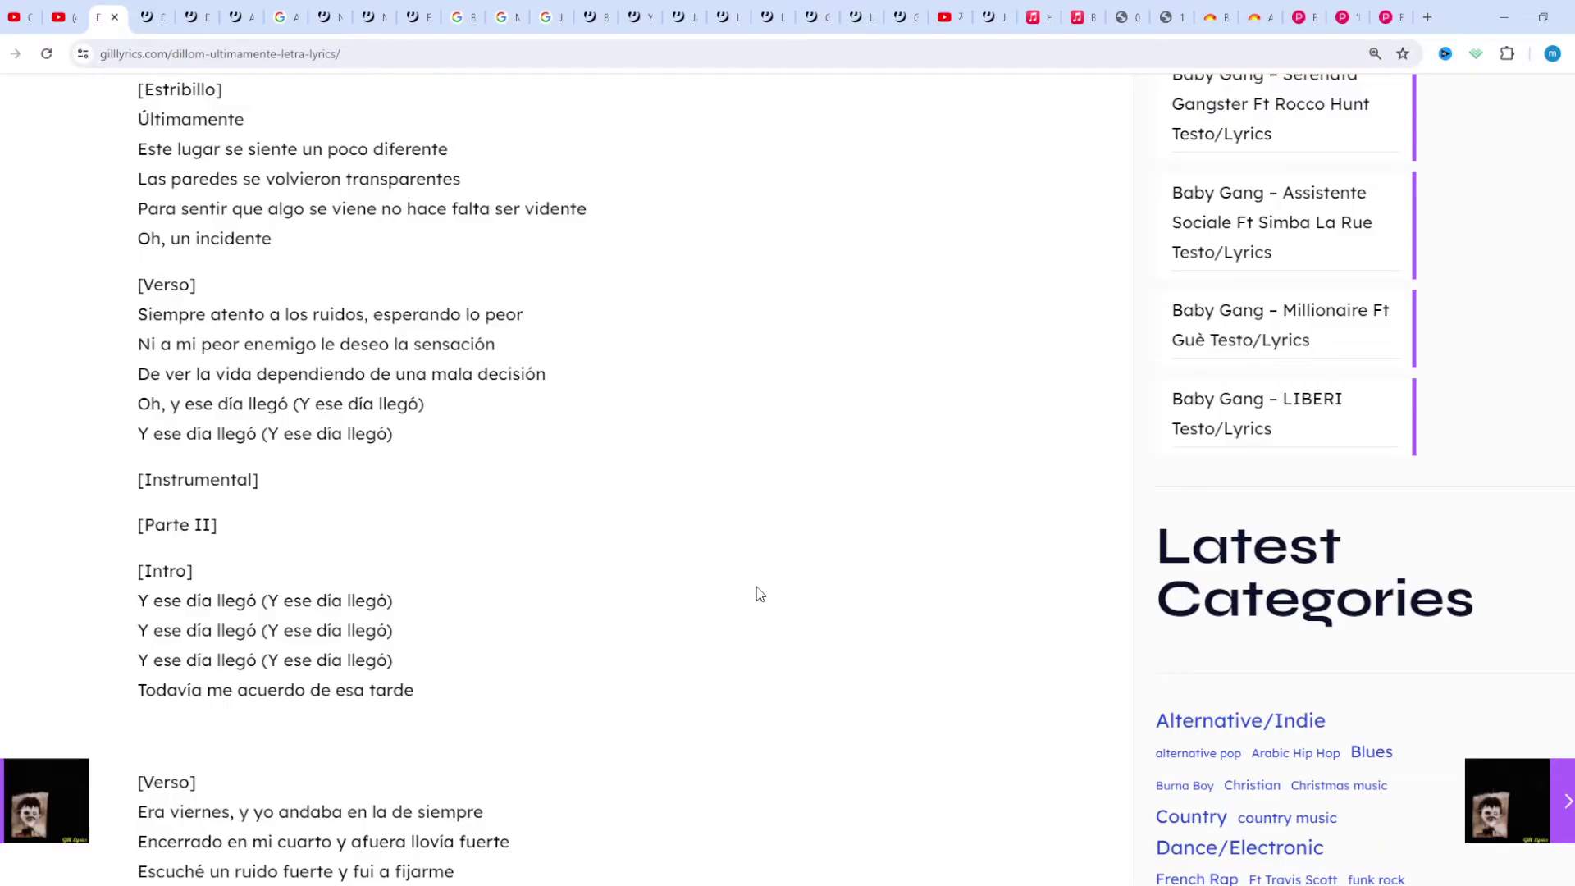
scroll(758, 595, "down", 1)
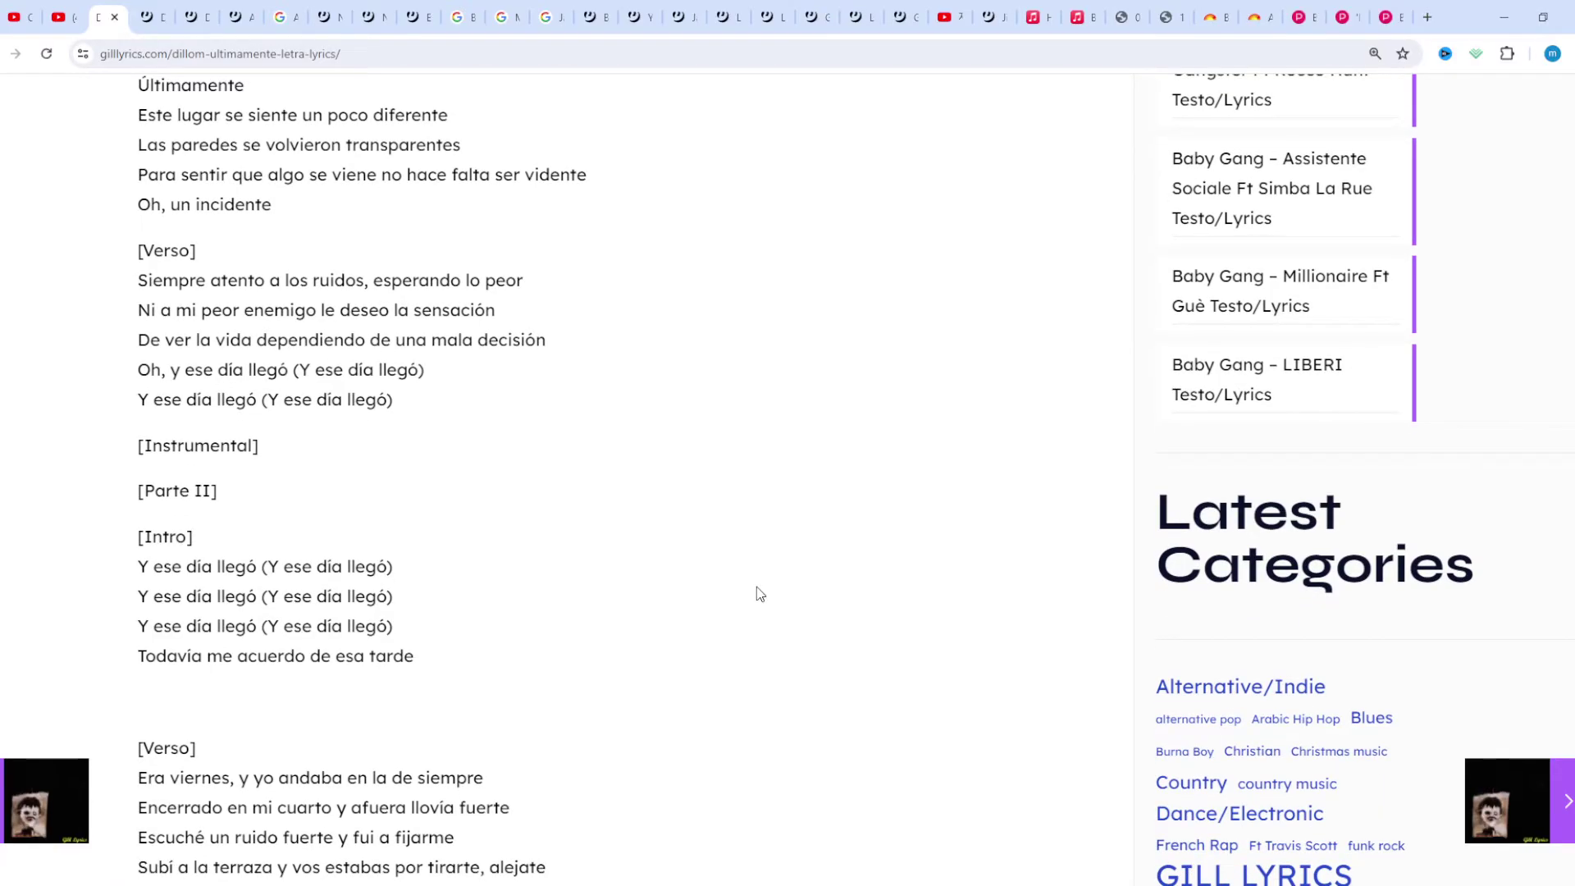
scroll(759, 594, "down", 1)
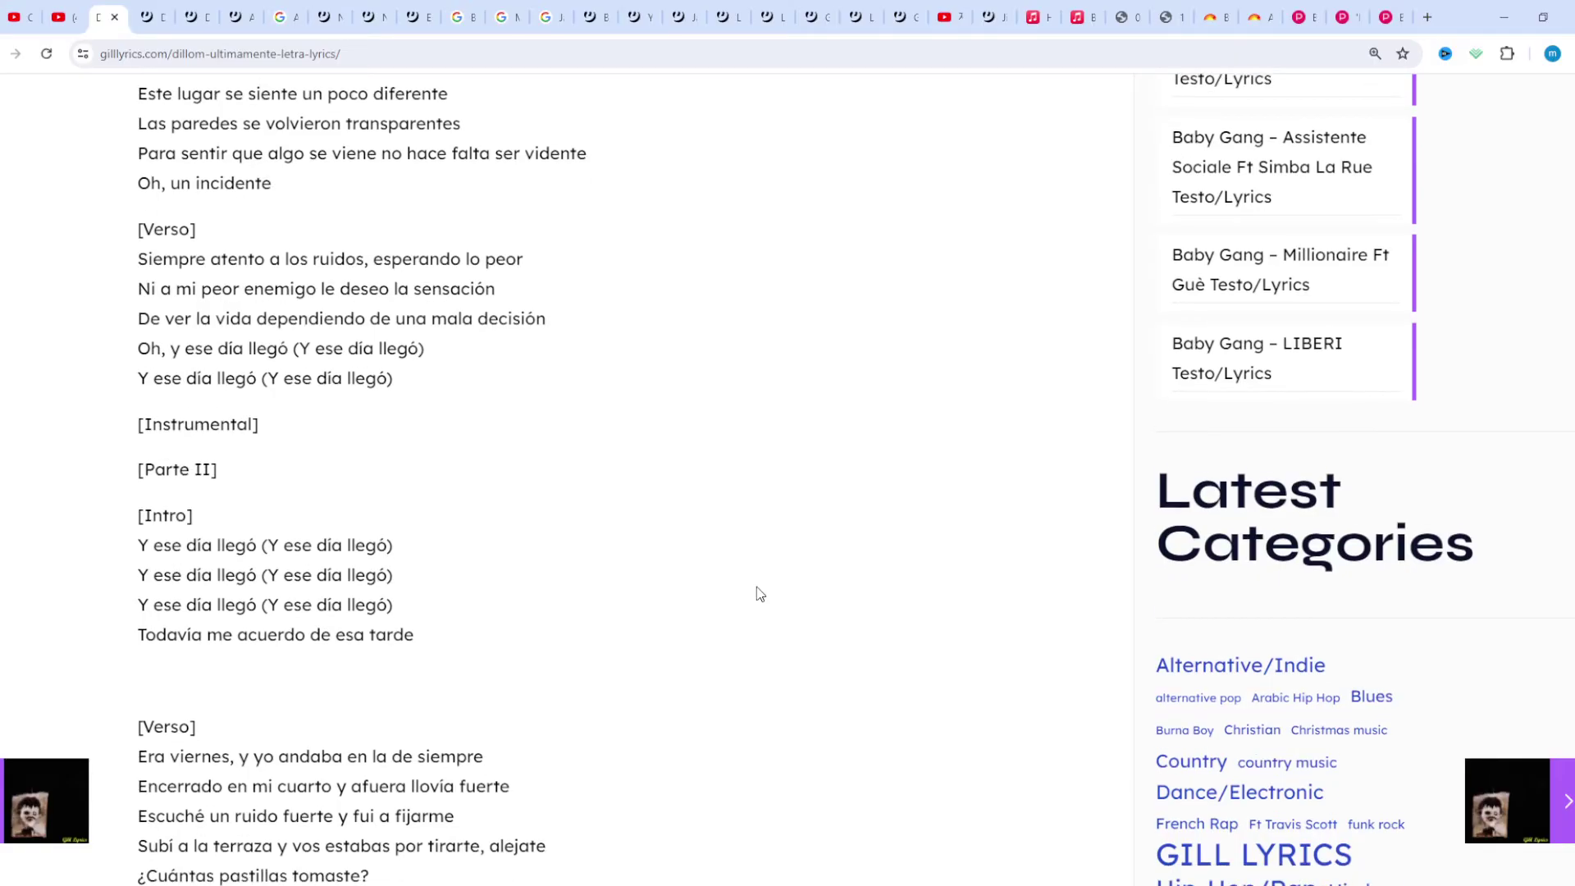
scroll(758, 594, "down", 1)
scroll(758, 595, "down", 1)
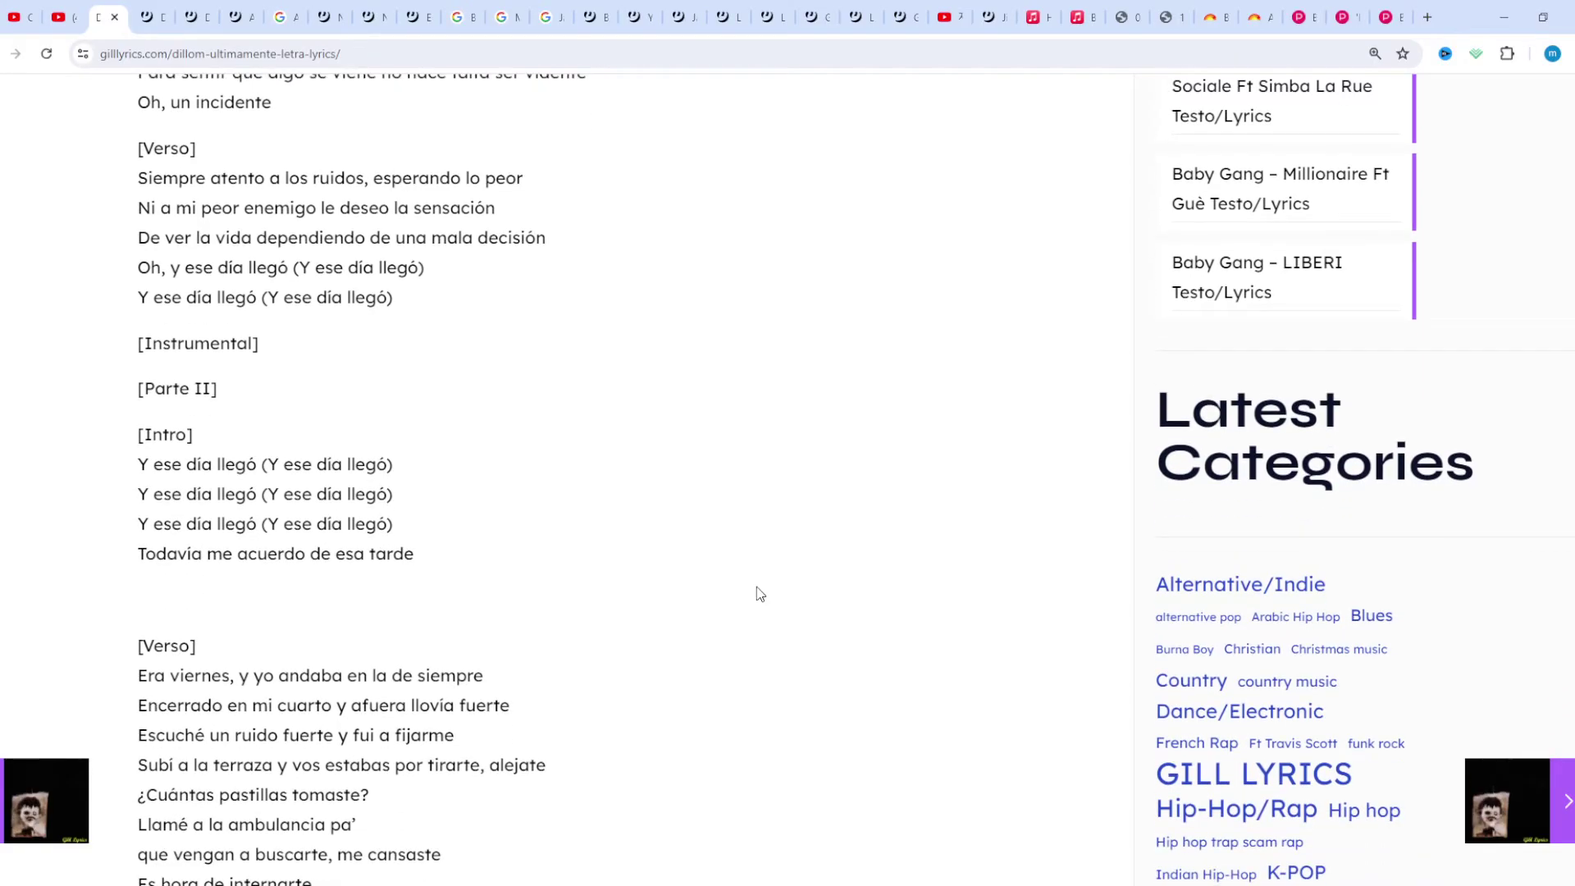
scroll(758, 595, "down", 1)
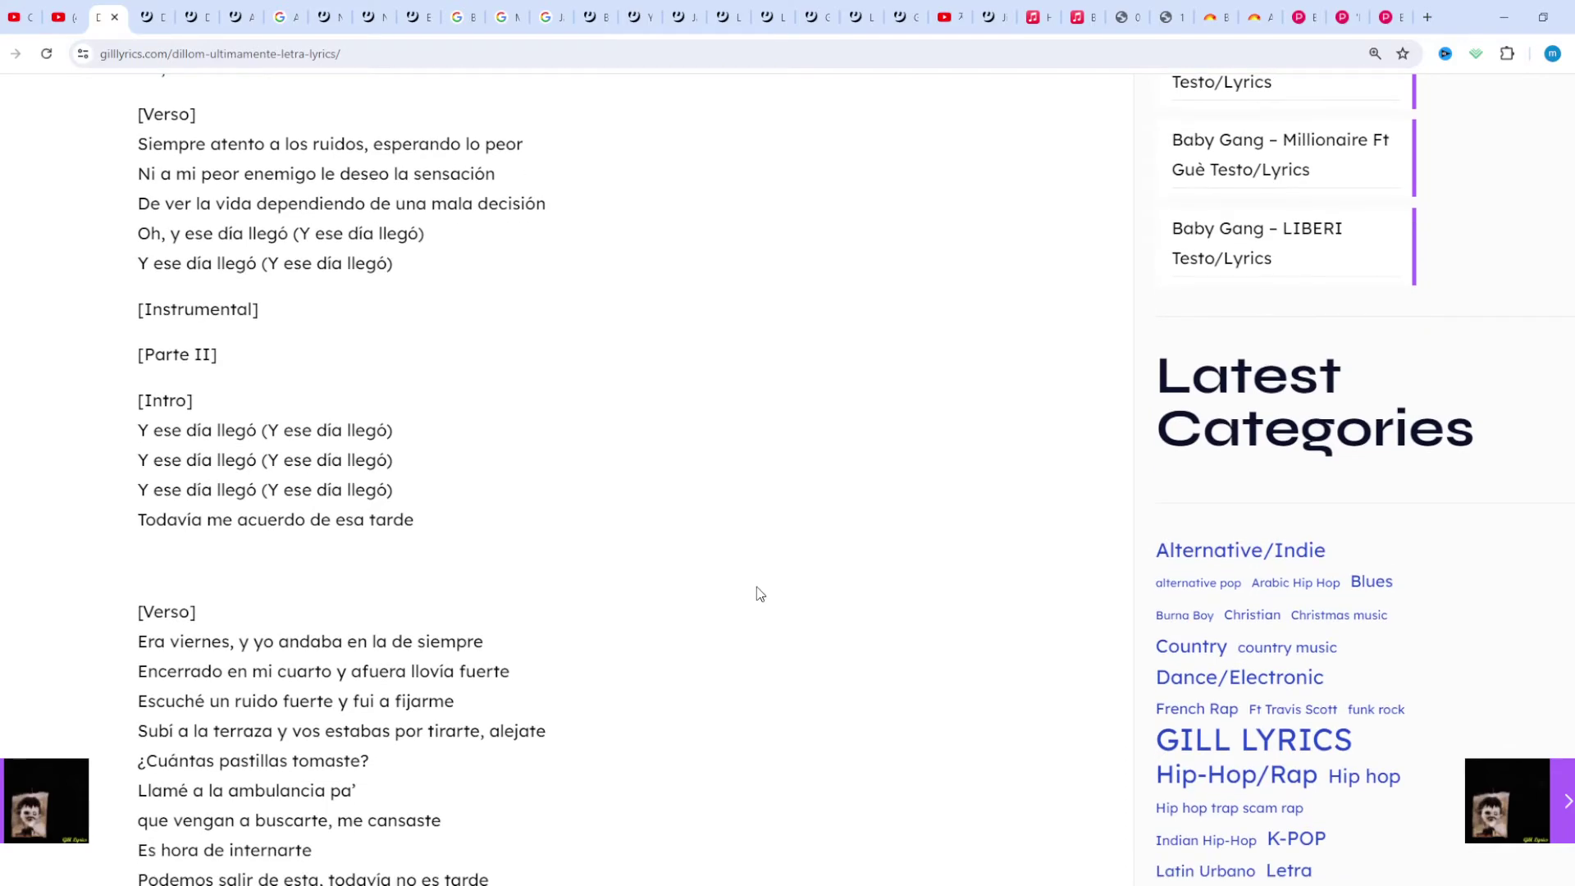
scroll(758, 595, "down", 1)
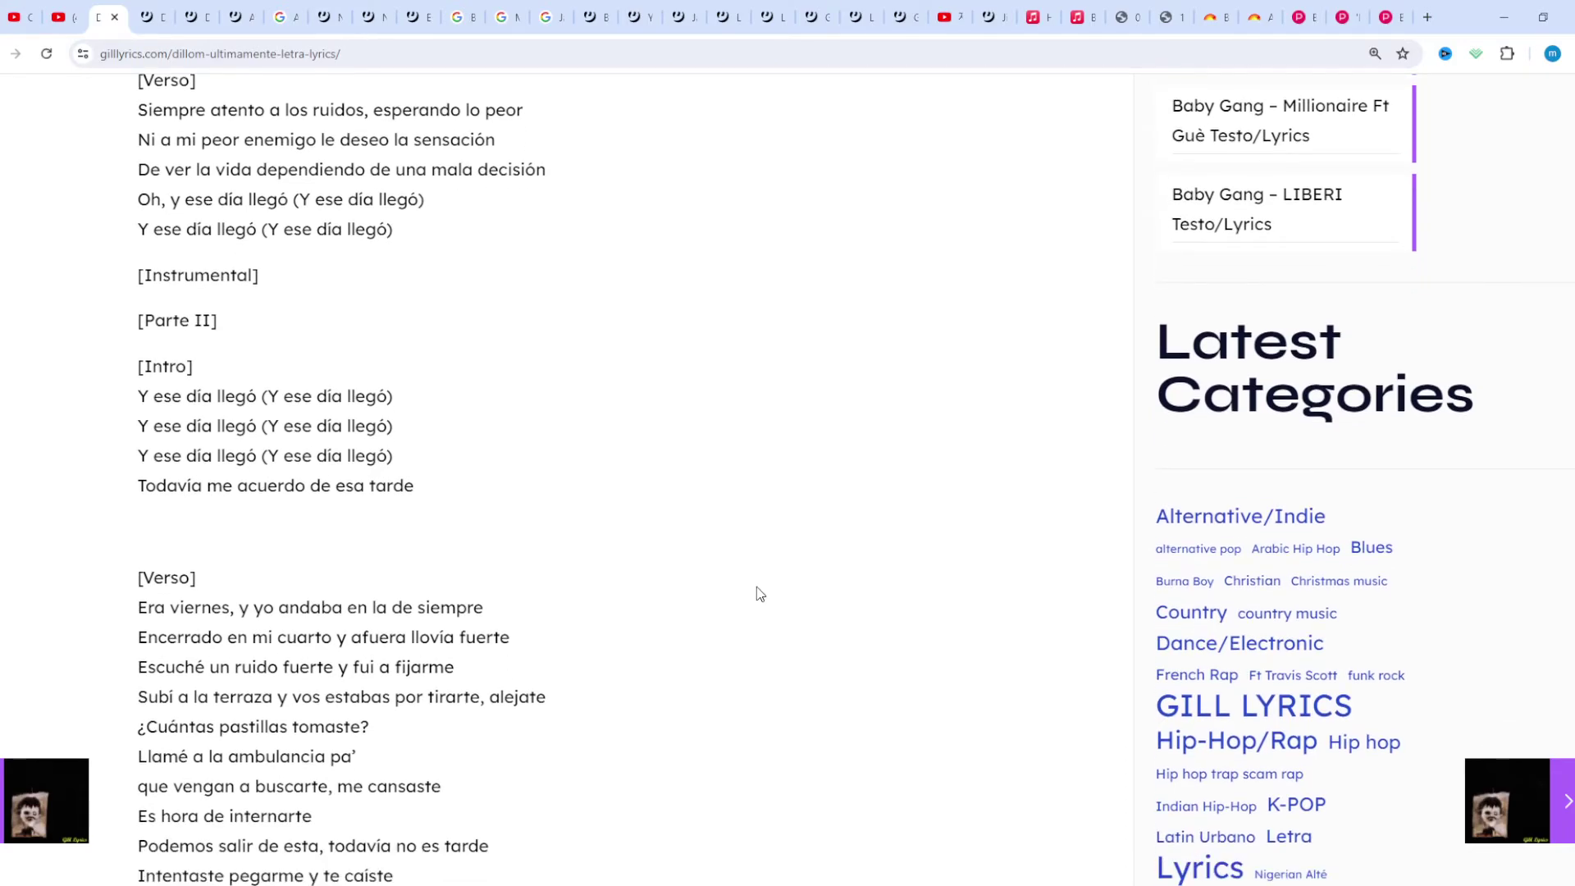
scroll(758, 595, "down", 1)
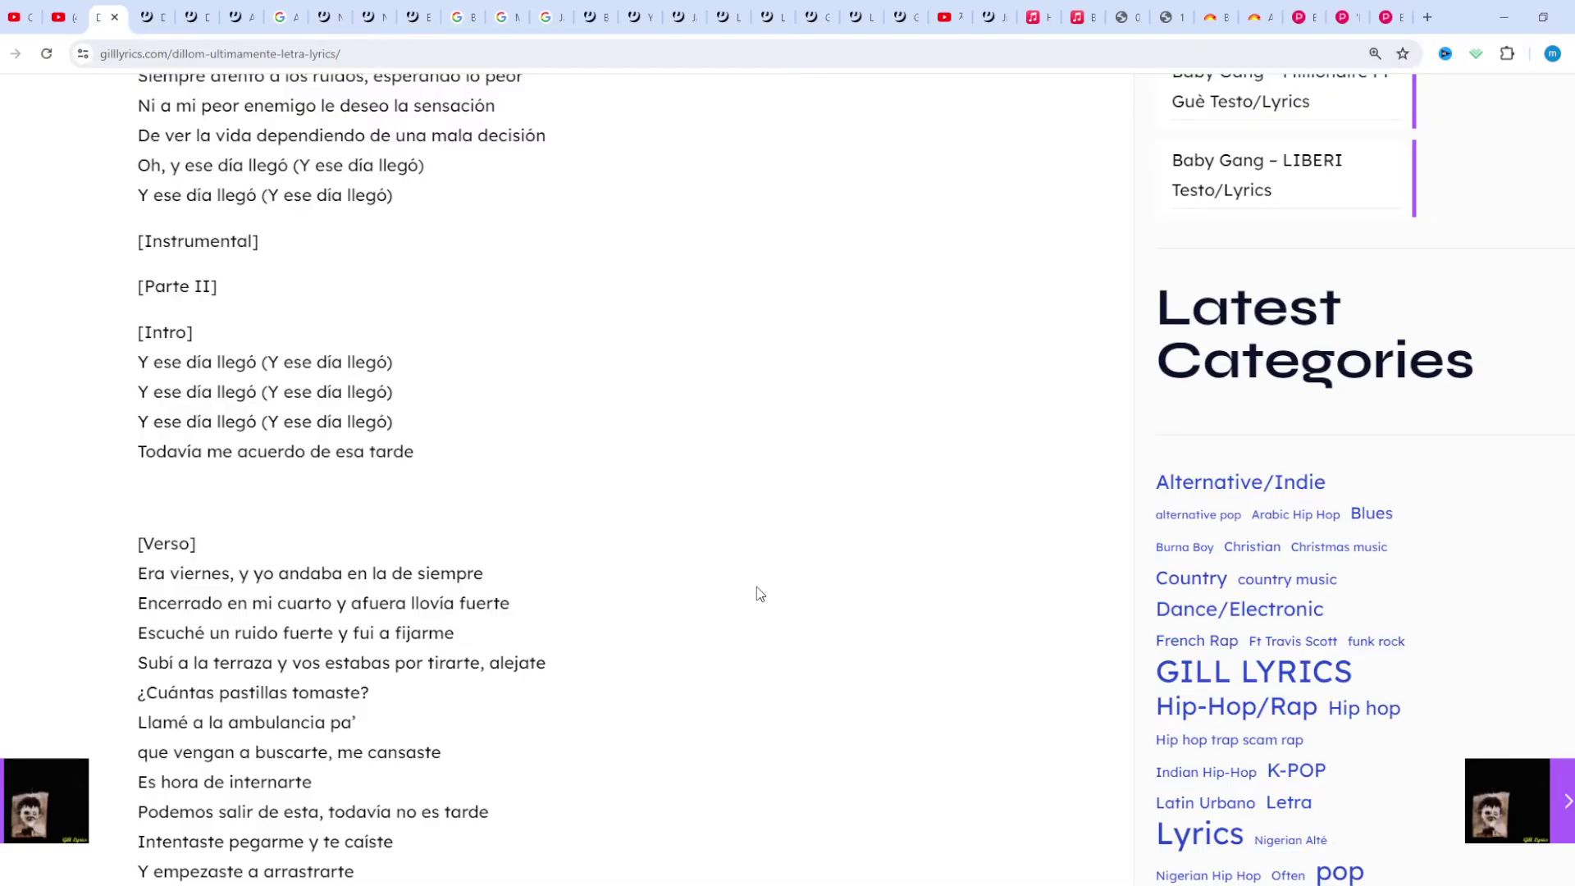
scroll(758, 595, "down", 1)
scroll(758, 595, "down", 1)
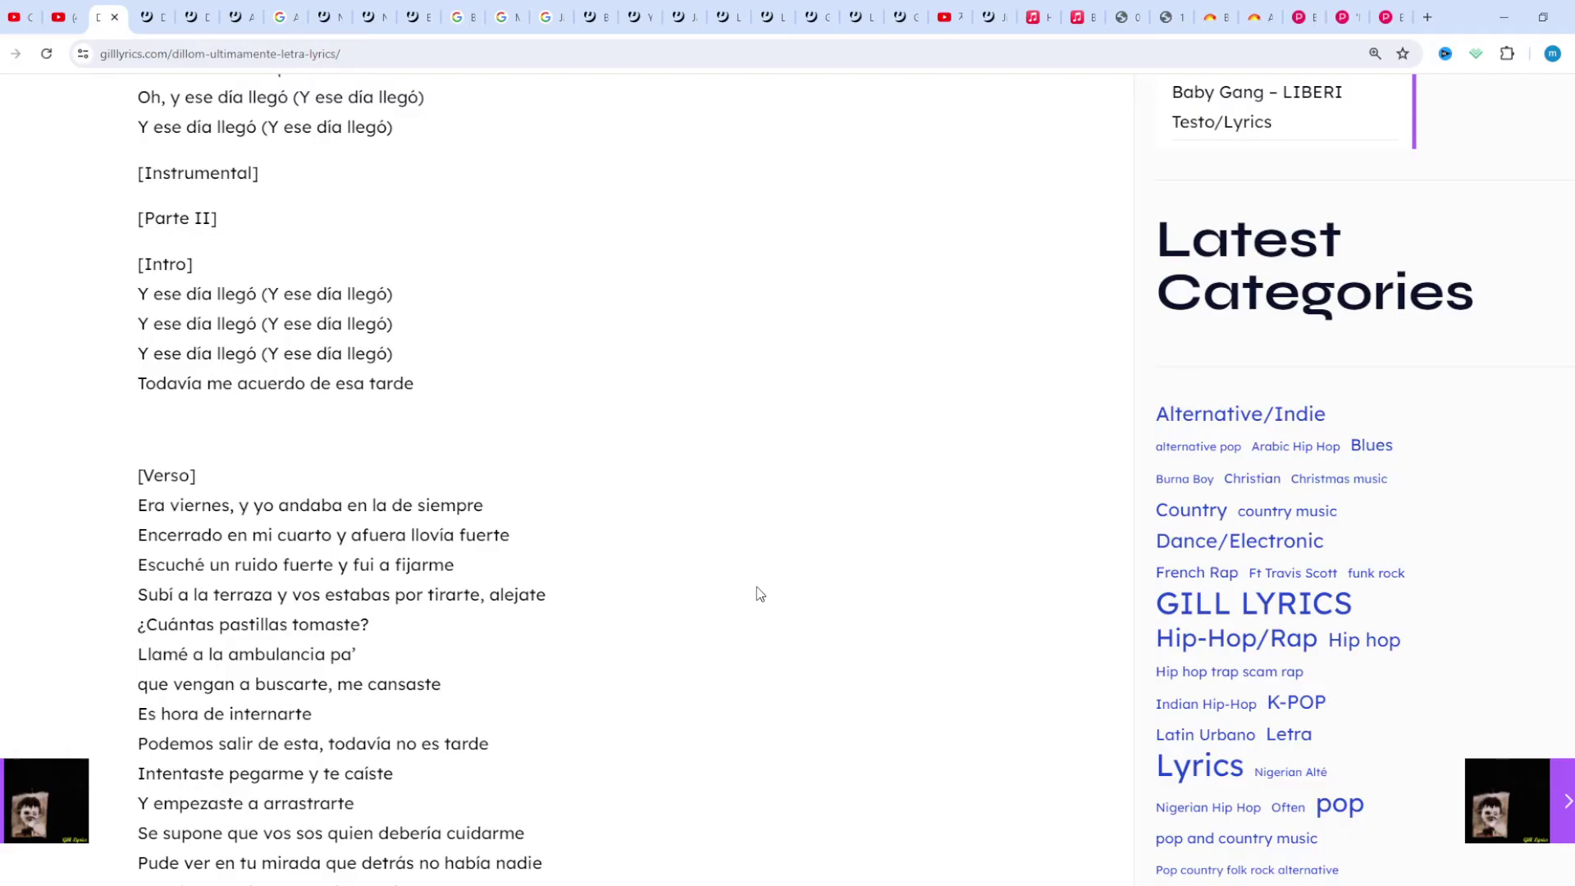
scroll(759, 594, "down", 1)
scroll(758, 595, "down", 1)
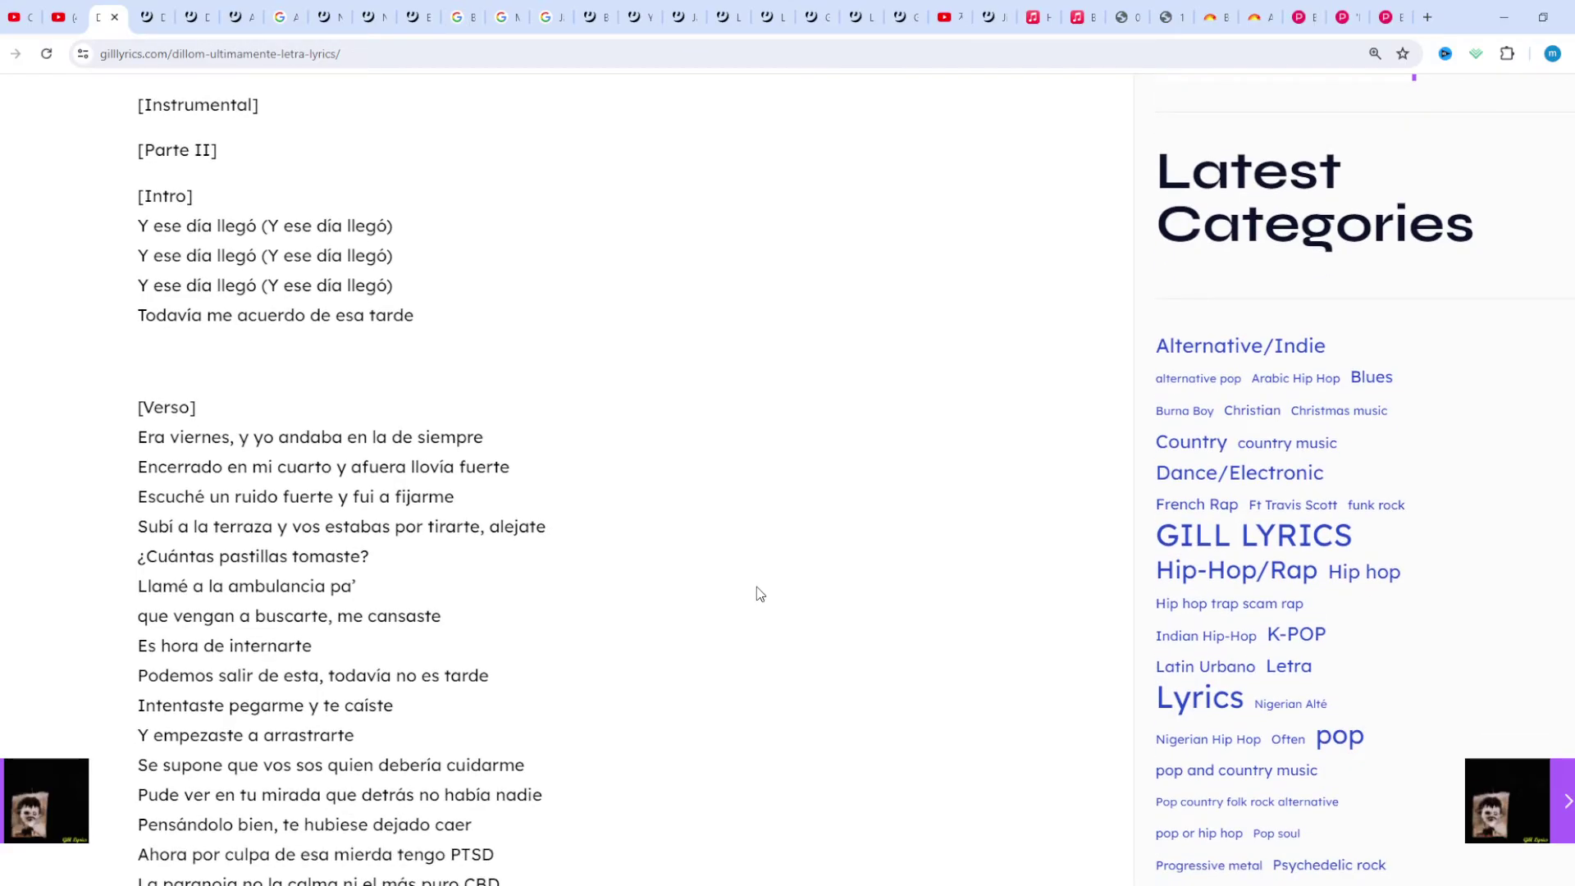
scroll(758, 594, "down", 1)
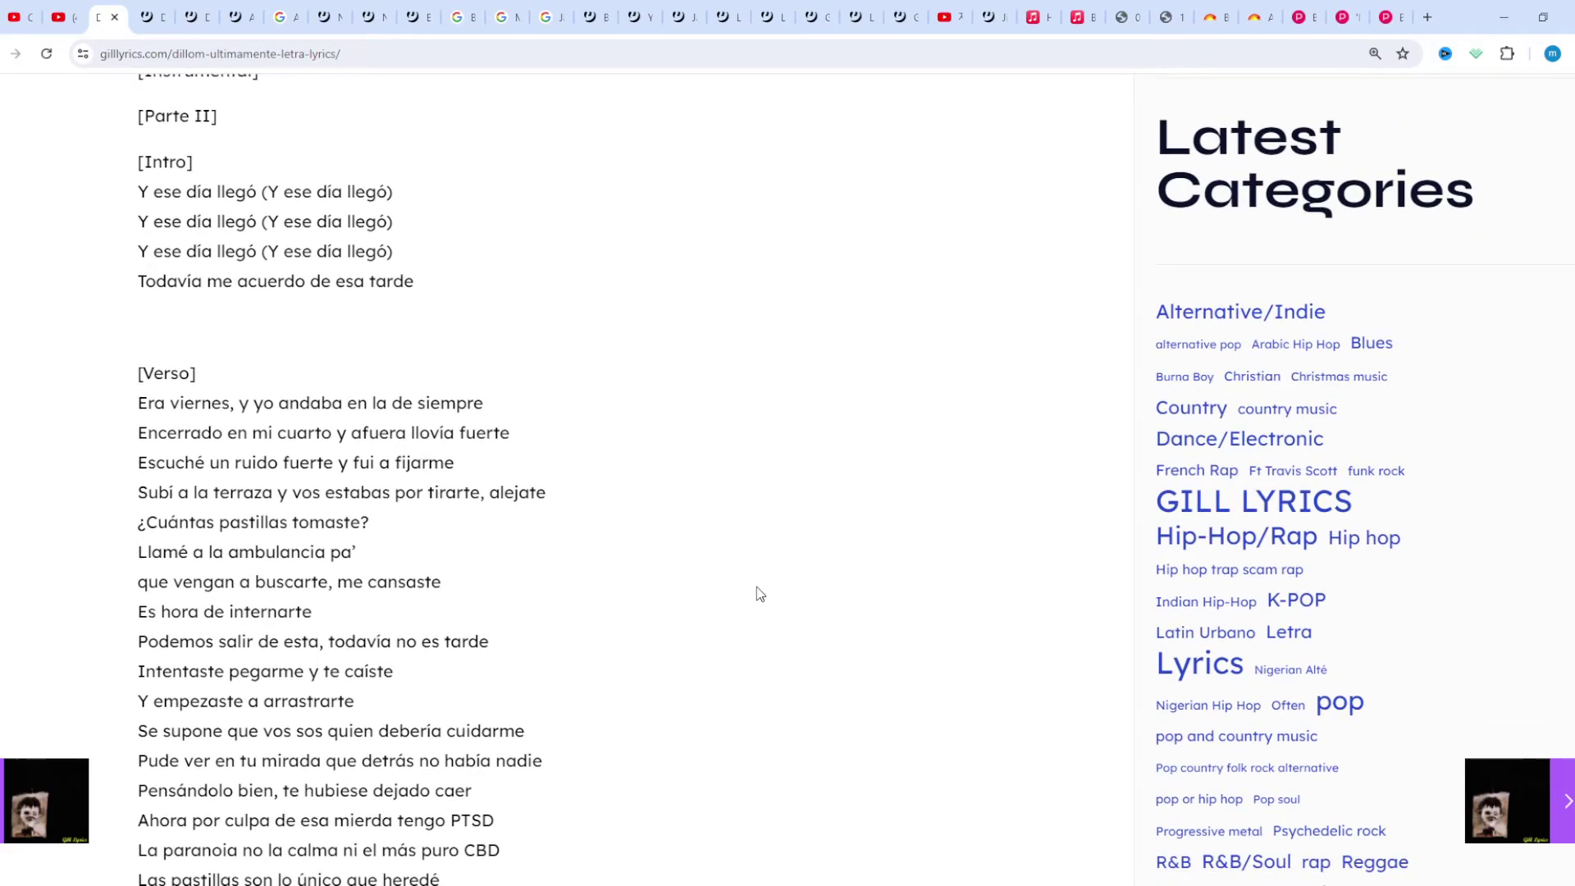
scroll(758, 595, "down", 1)
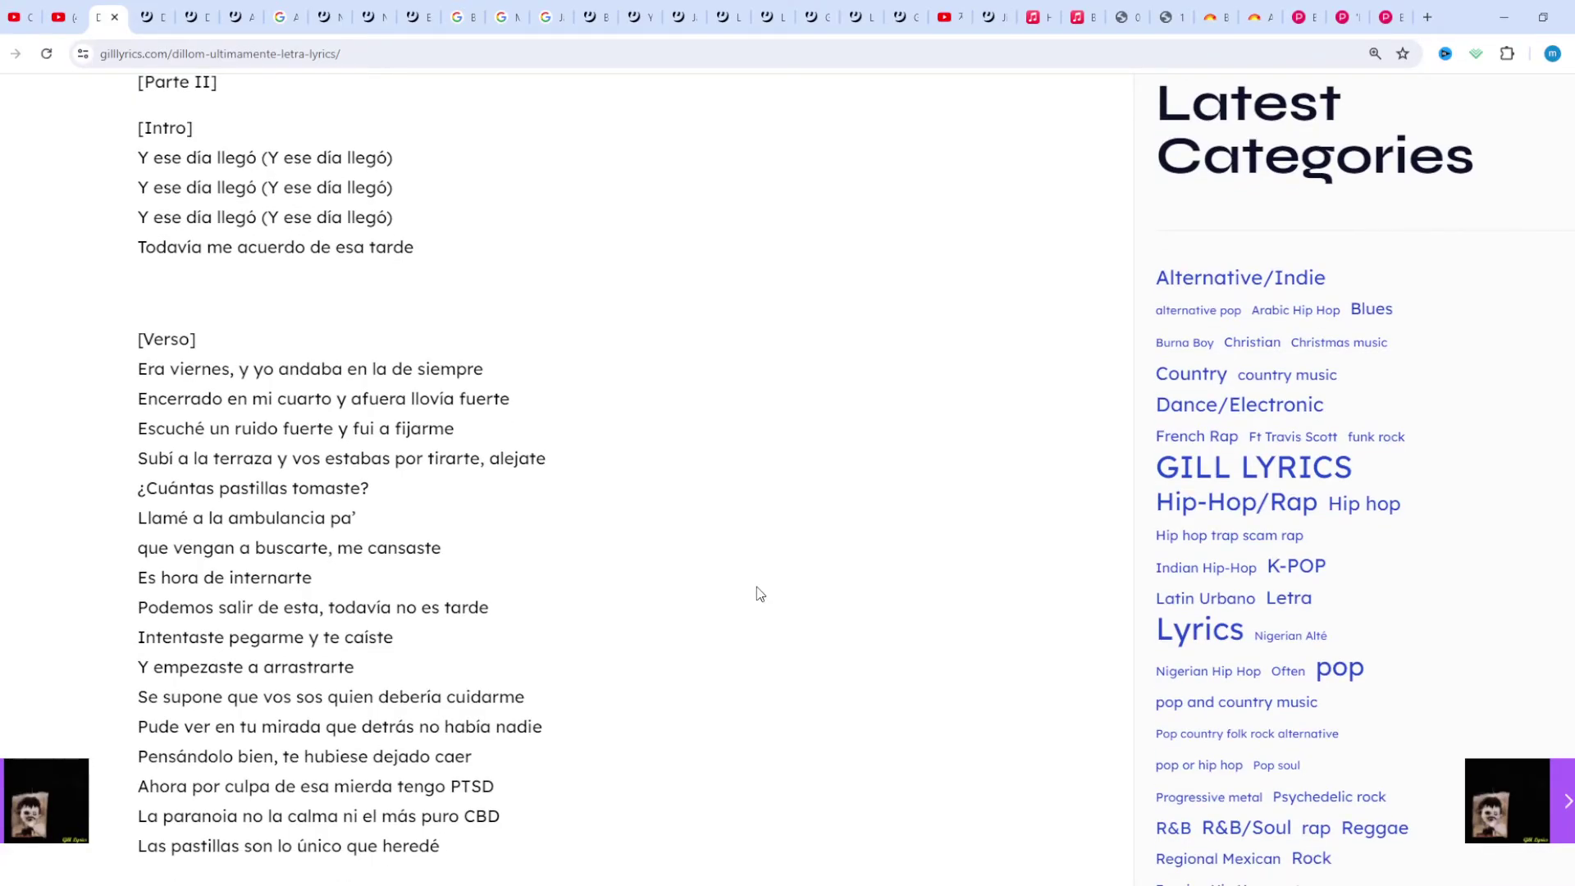
scroll(759, 595, "down", 1)
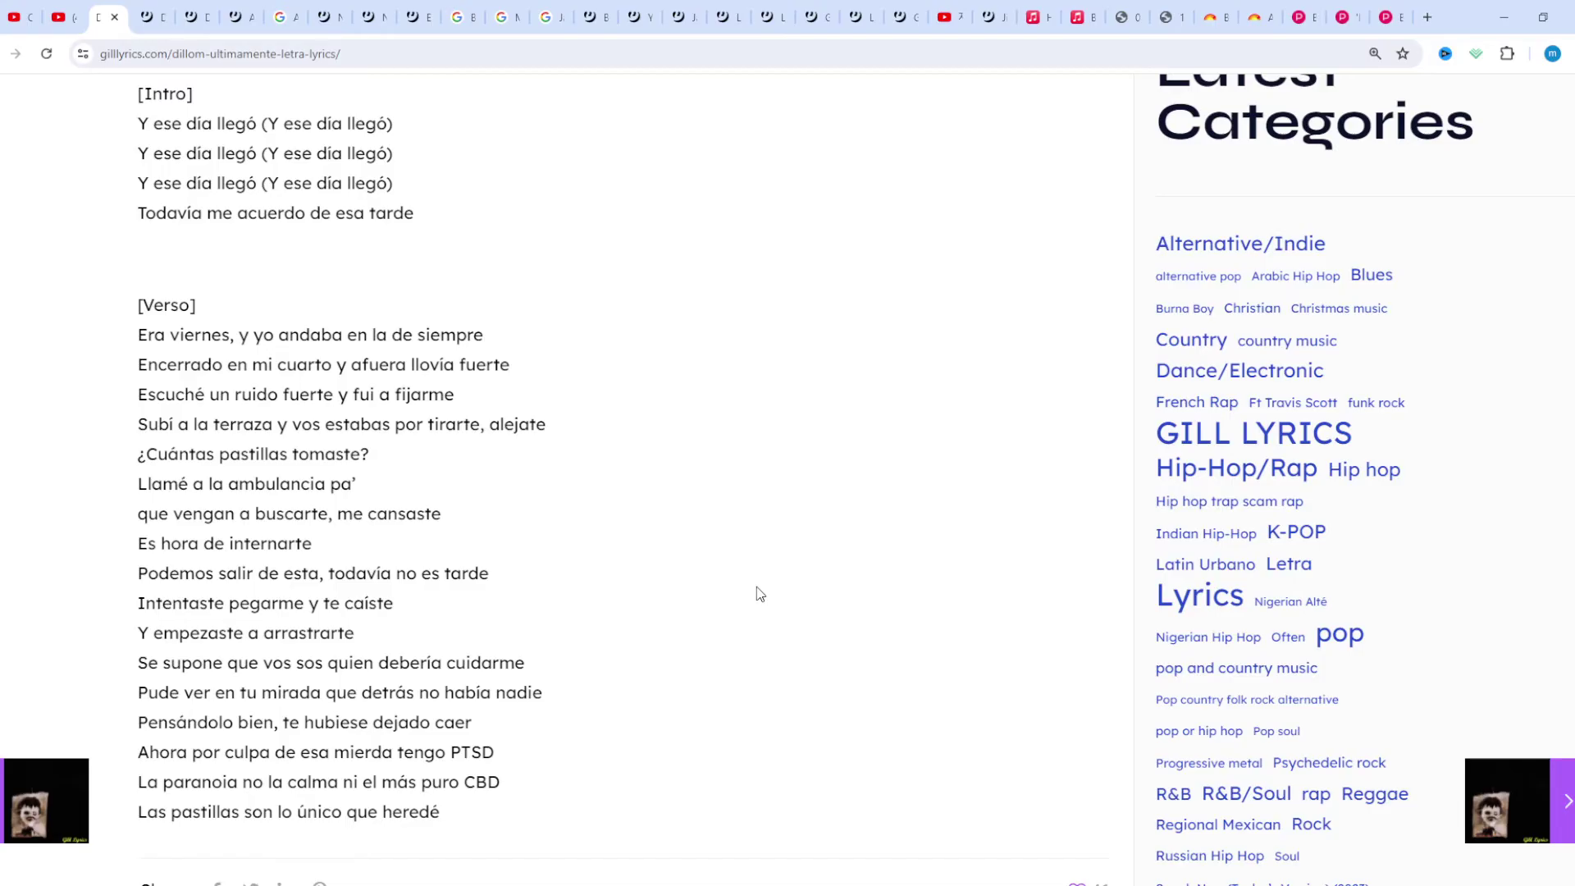
scroll(758, 594, "down", 1)
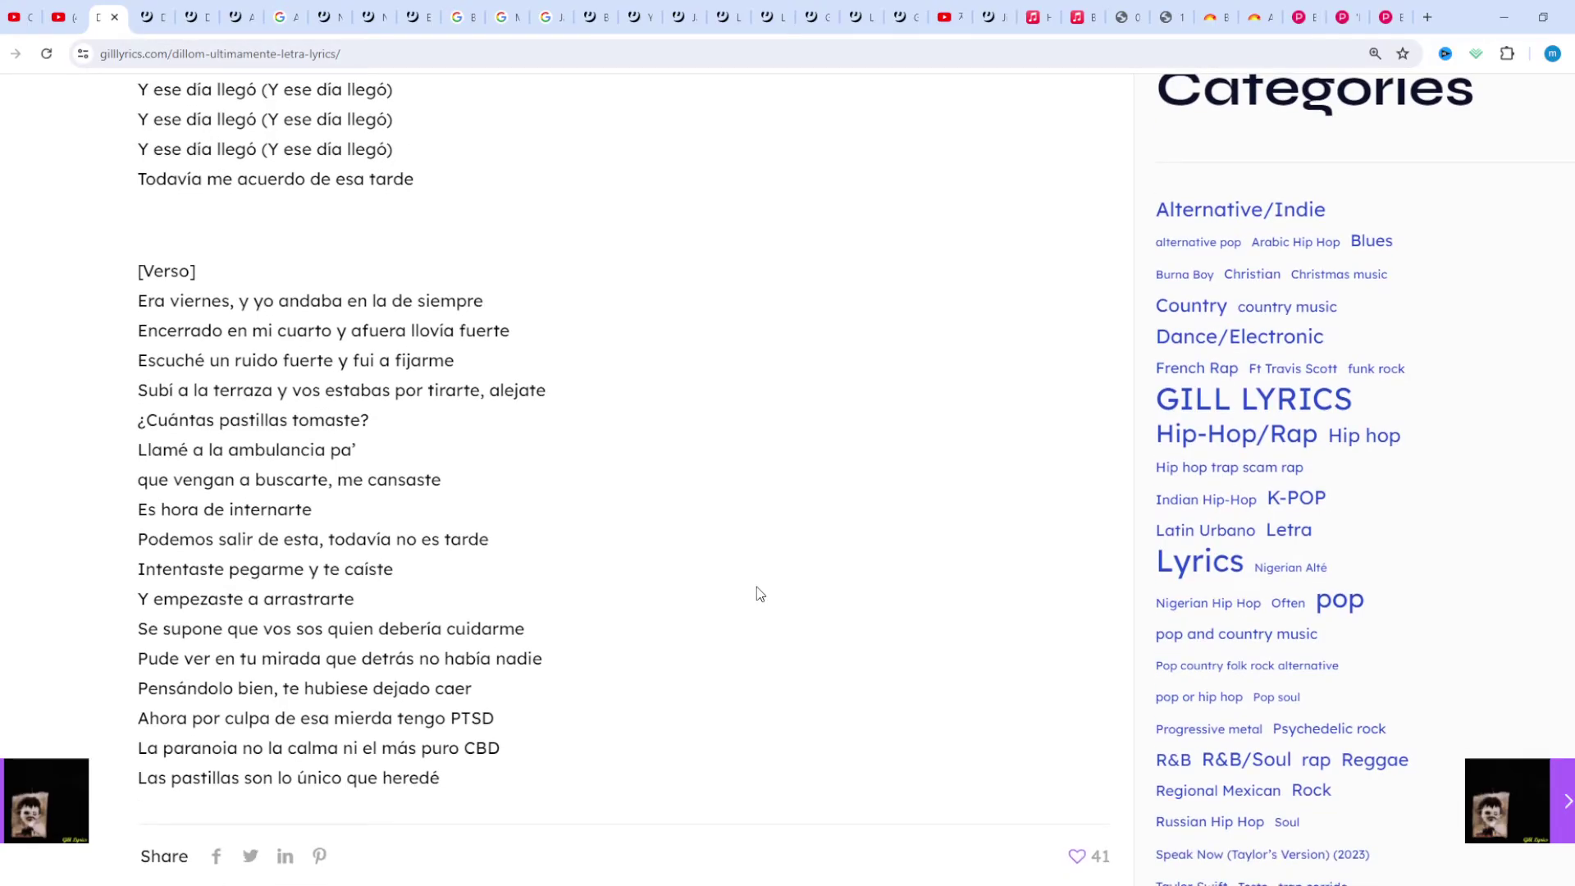
scroll(758, 594, "down", 1)
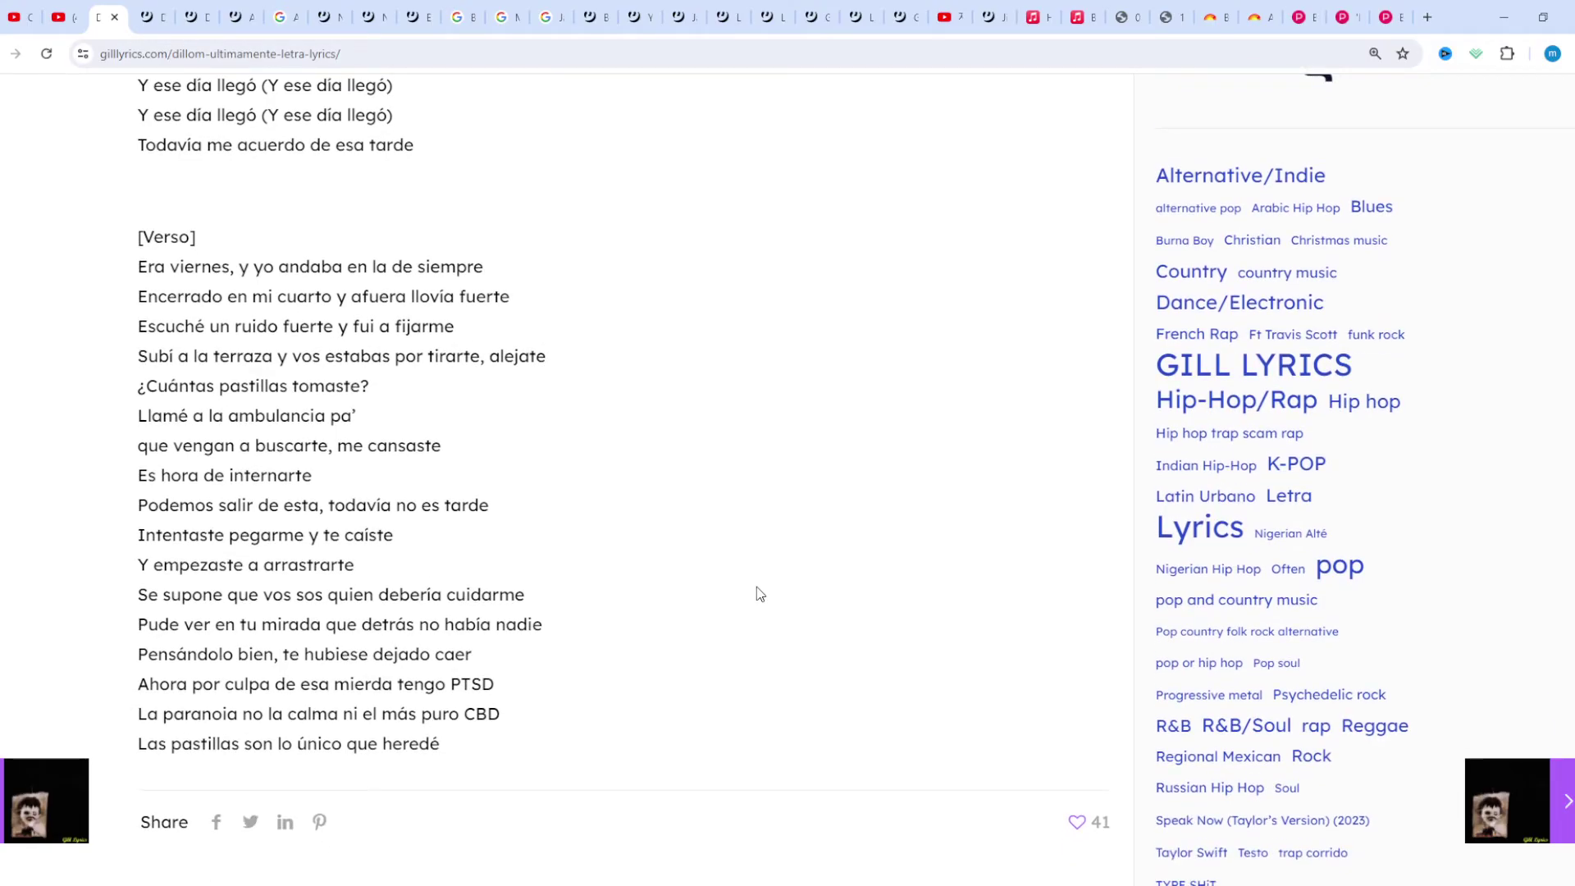
scroll(758, 594, "down", 1)
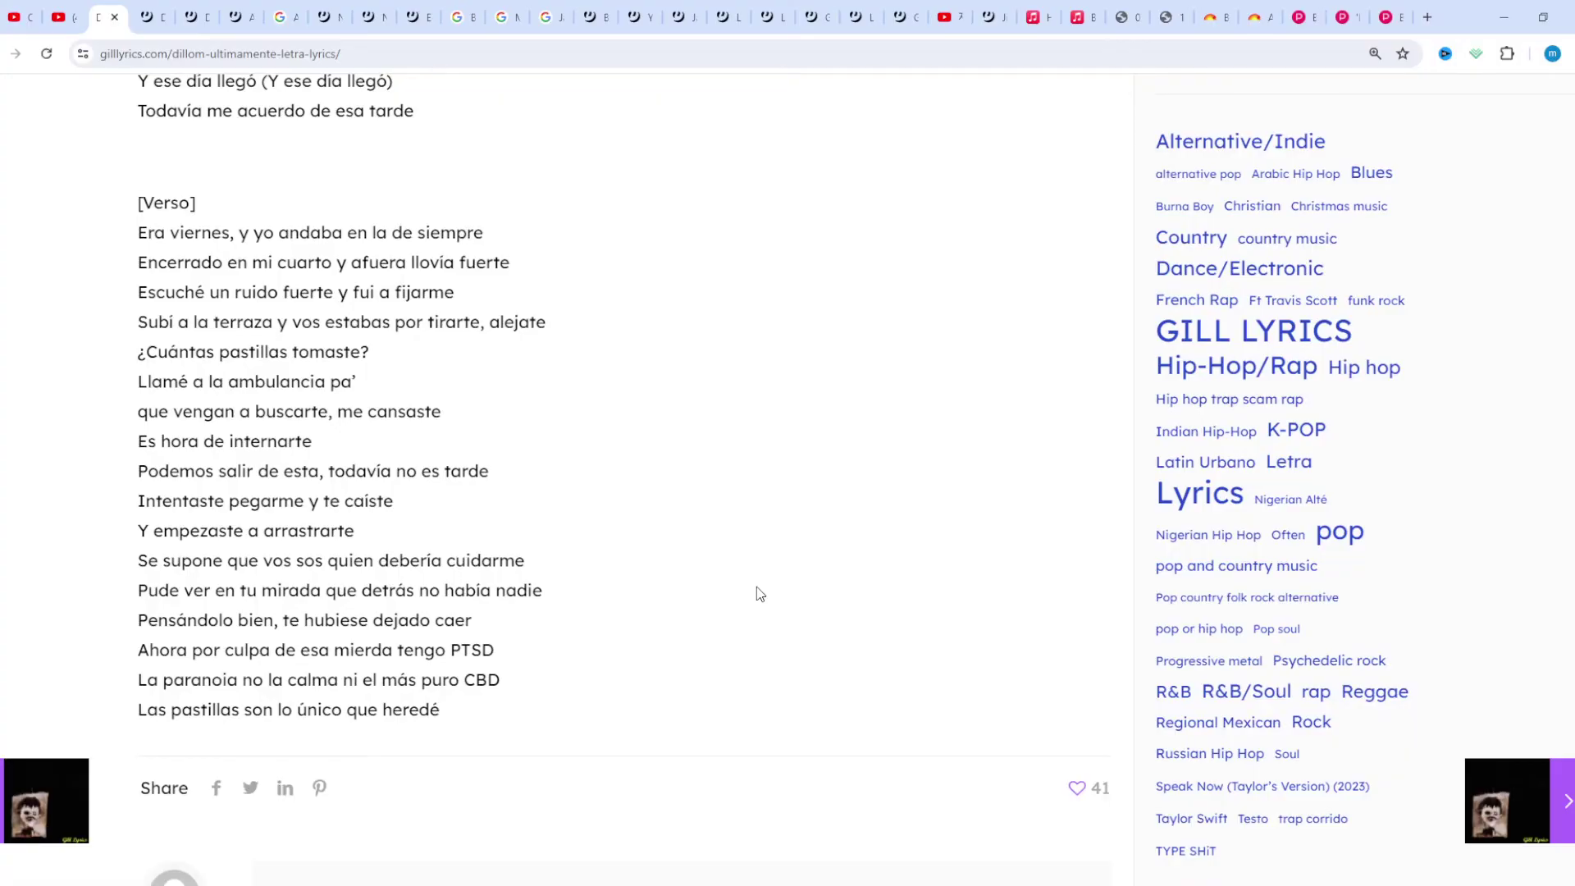
scroll(758, 595, "down", 1)
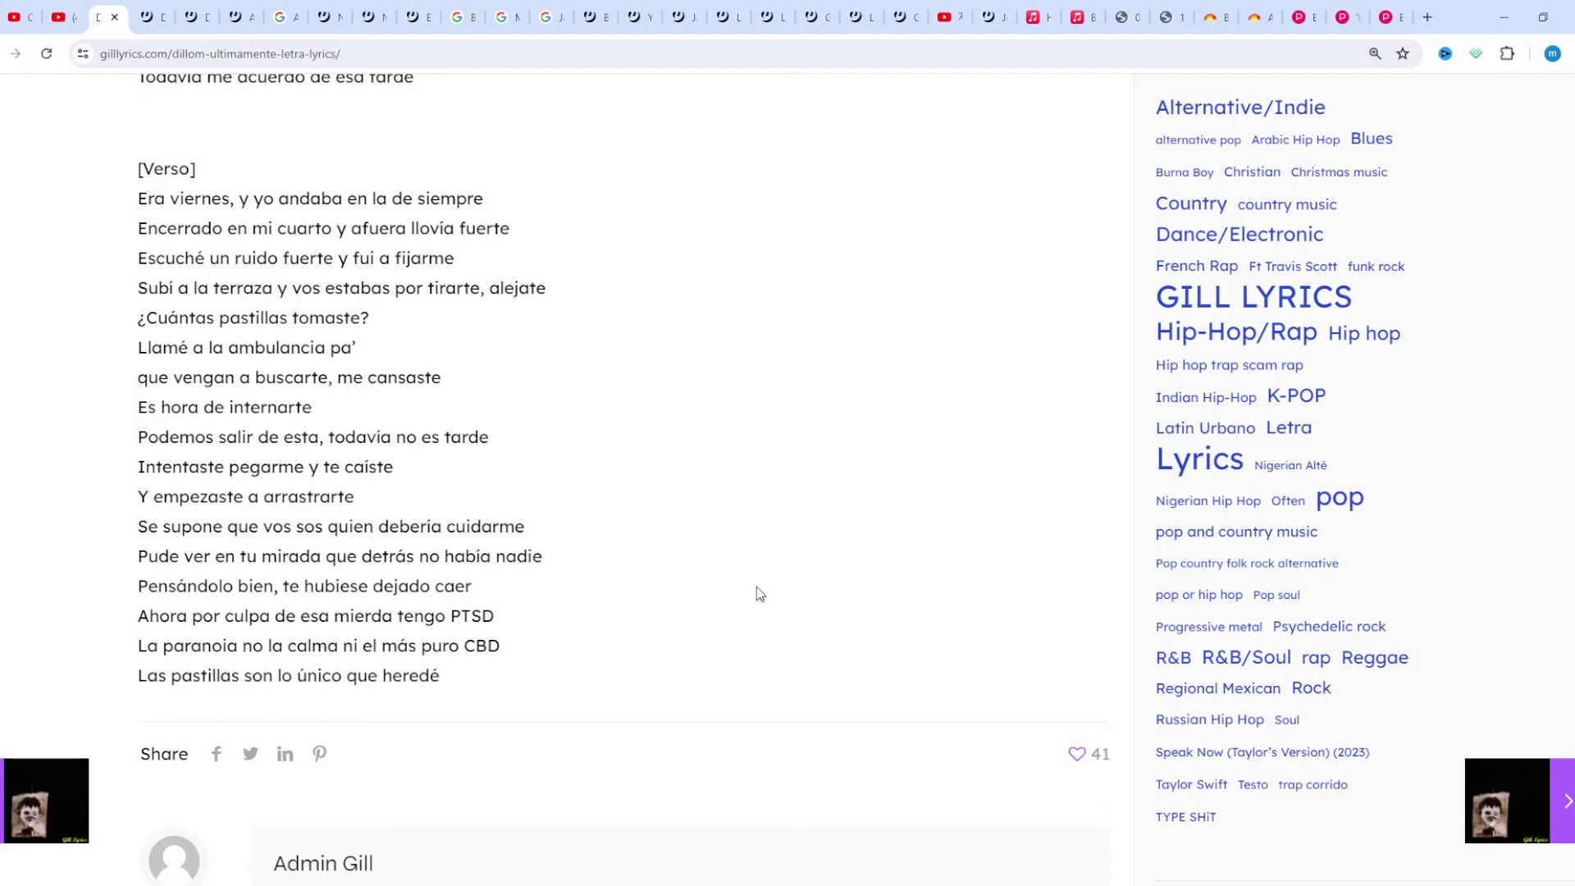
scroll(759, 594, "down", 1)
scroll(759, 595, "down", 1)
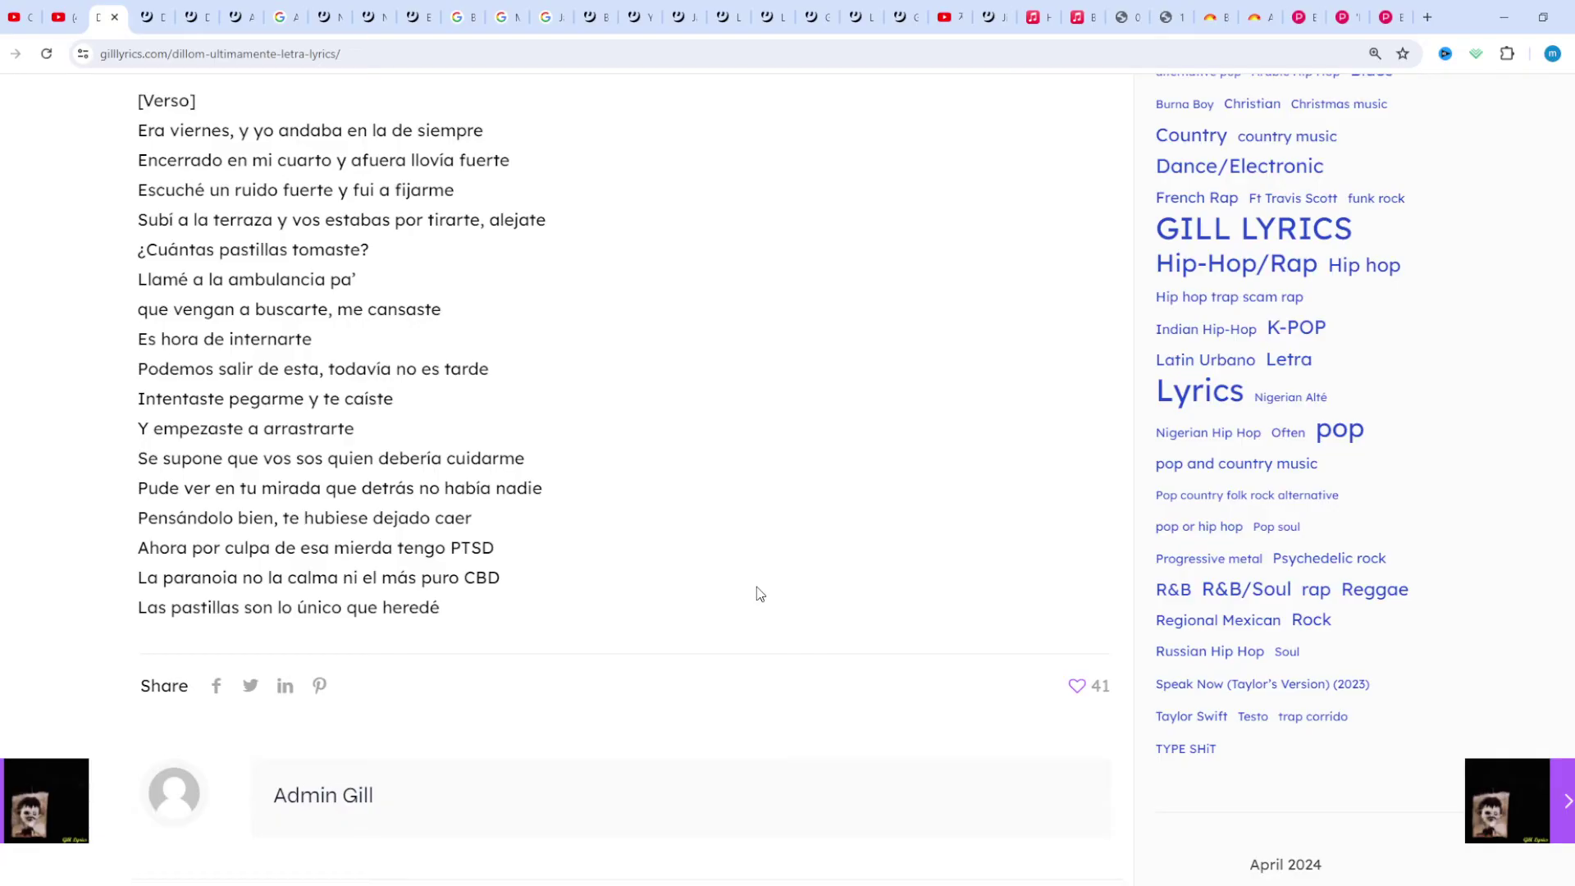
scroll(758, 593, "down", 1)
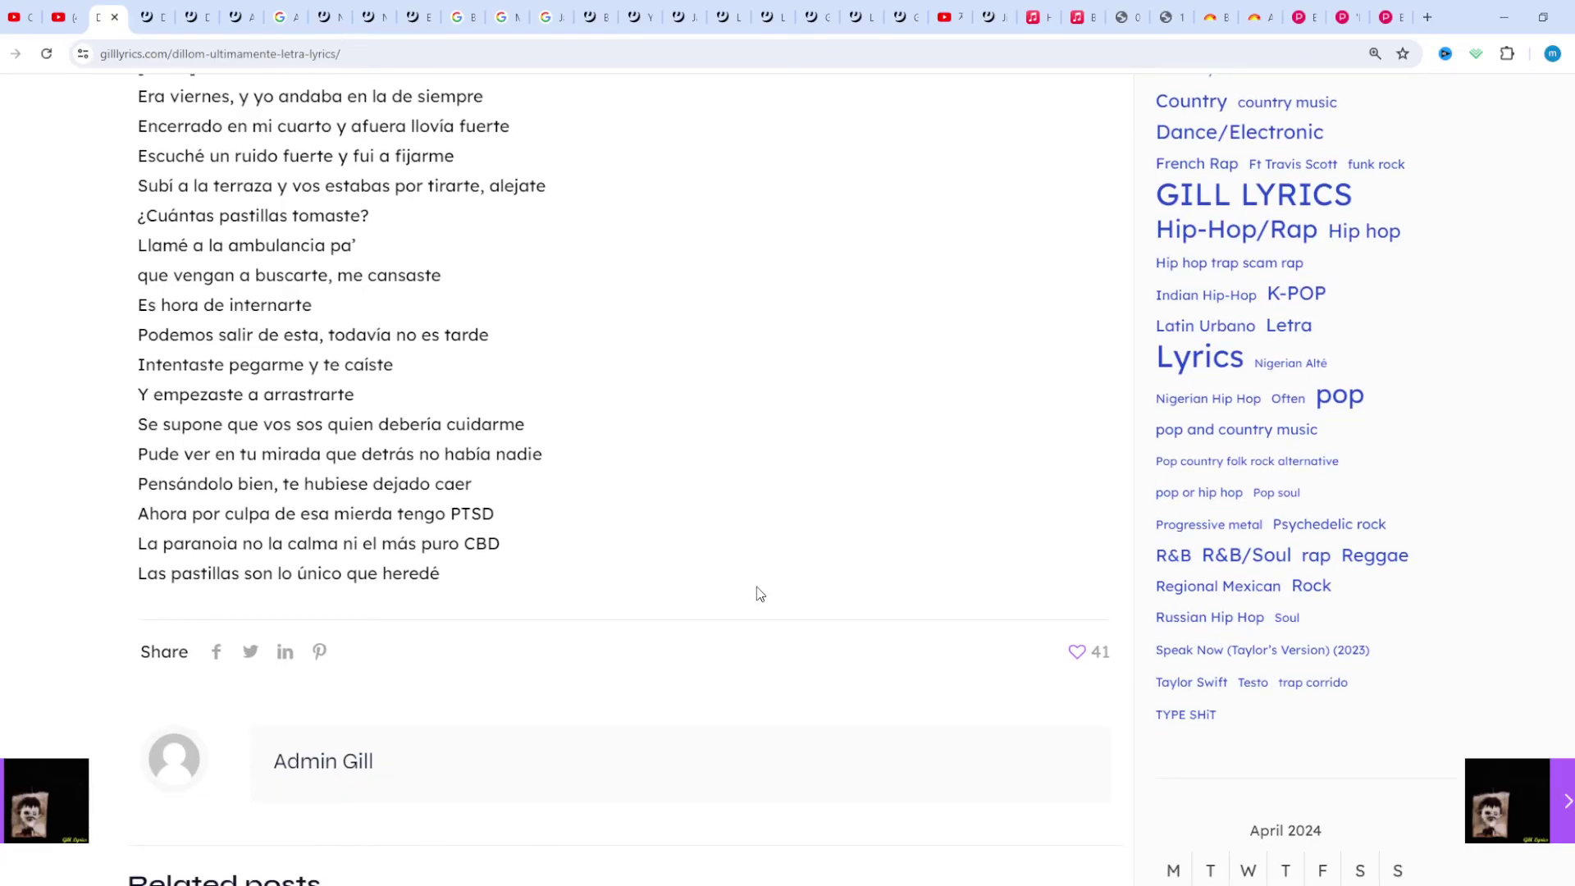
scroll(758, 594, "down", 1)
scroll(757, 594, "down", 1)
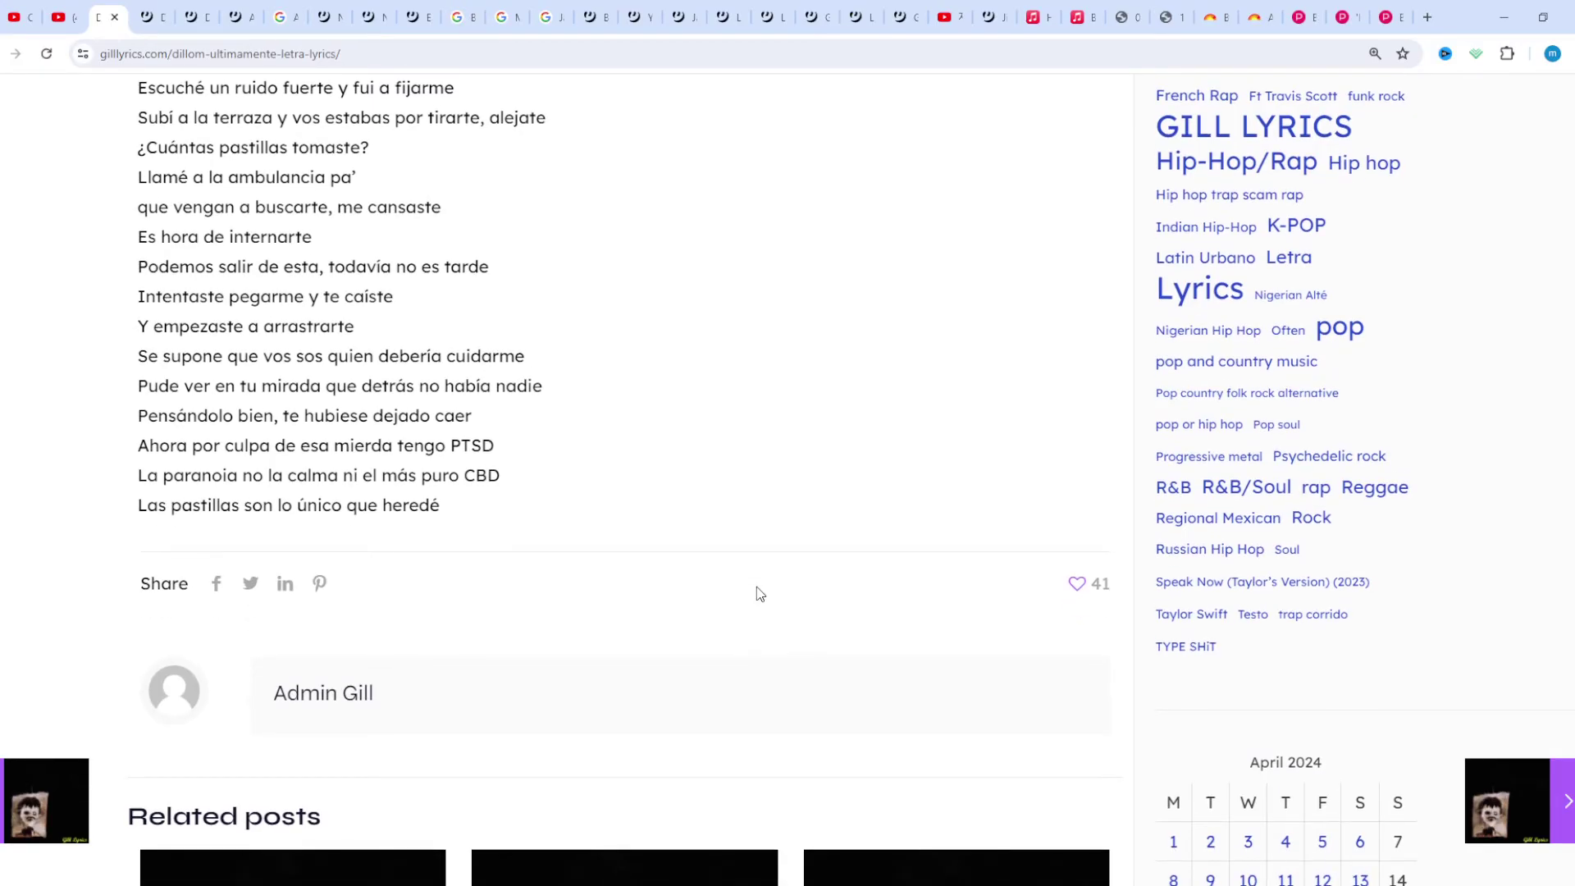
scroll(758, 593, "down", 1)
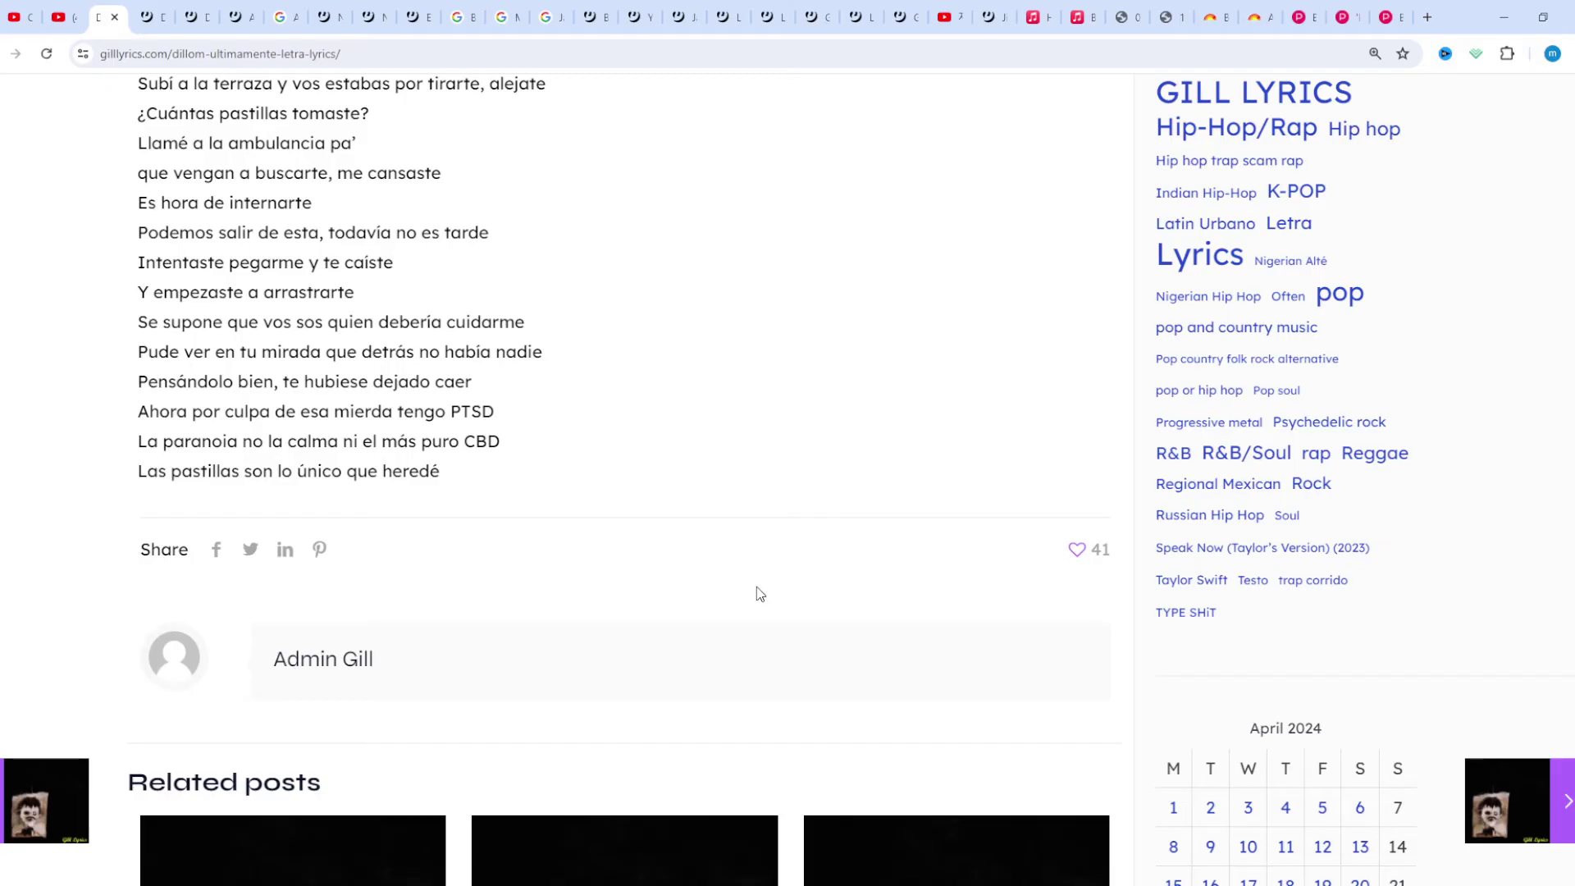
scroll(759, 594, "up", 1)
scroll(758, 594, "up", 1)
scroll(758, 593, "up", 4)
scroll(759, 594, "up", 4)
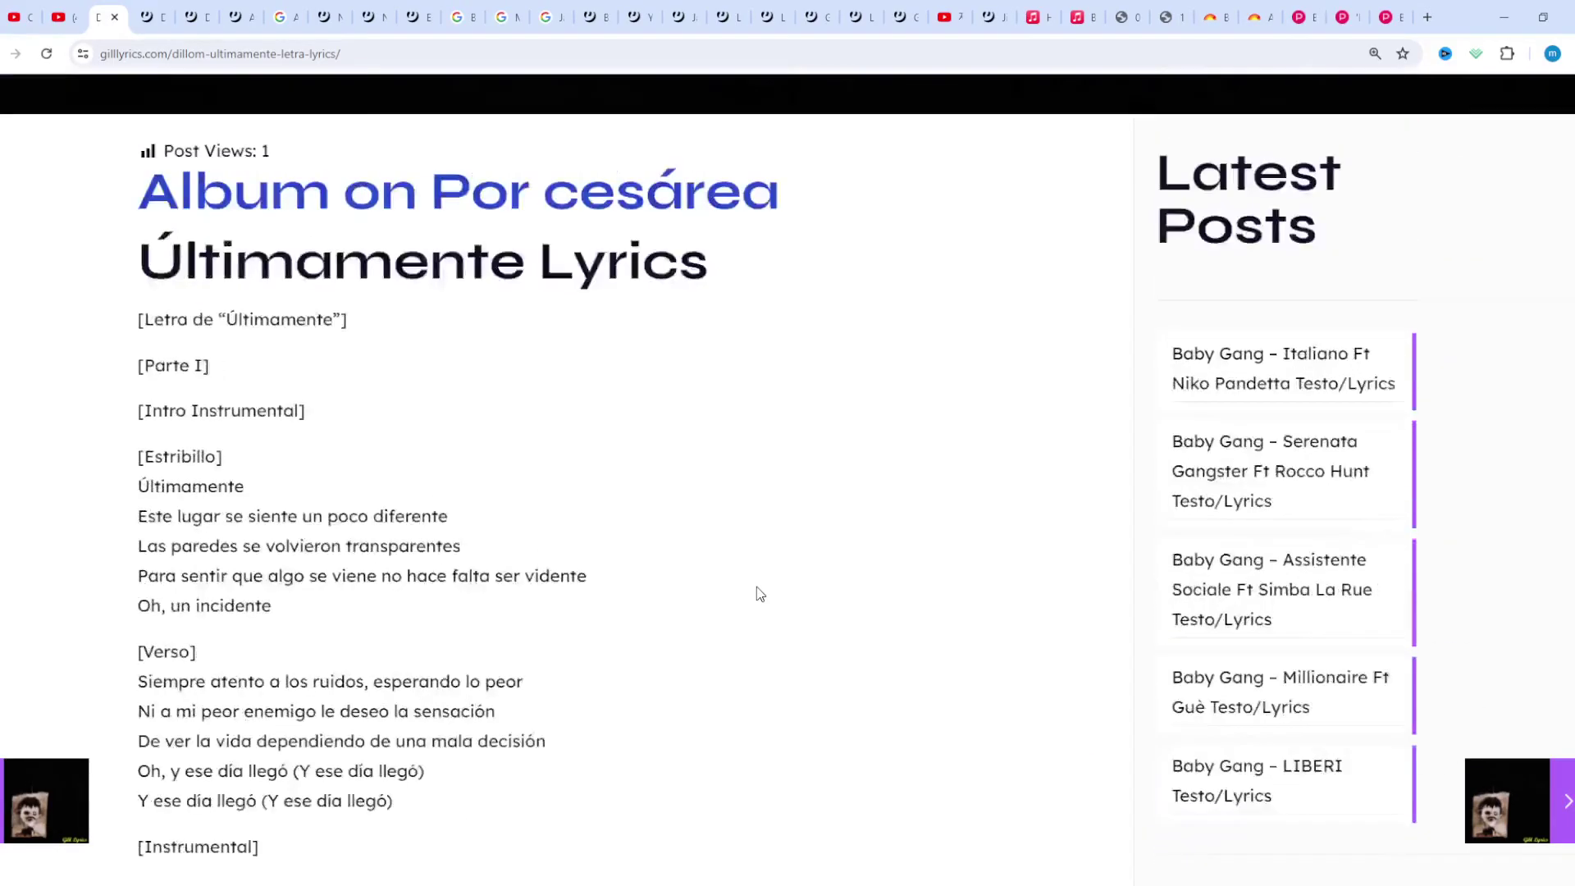
scroll(758, 594, "up", 4)
scroll(758, 593, "up", 3)
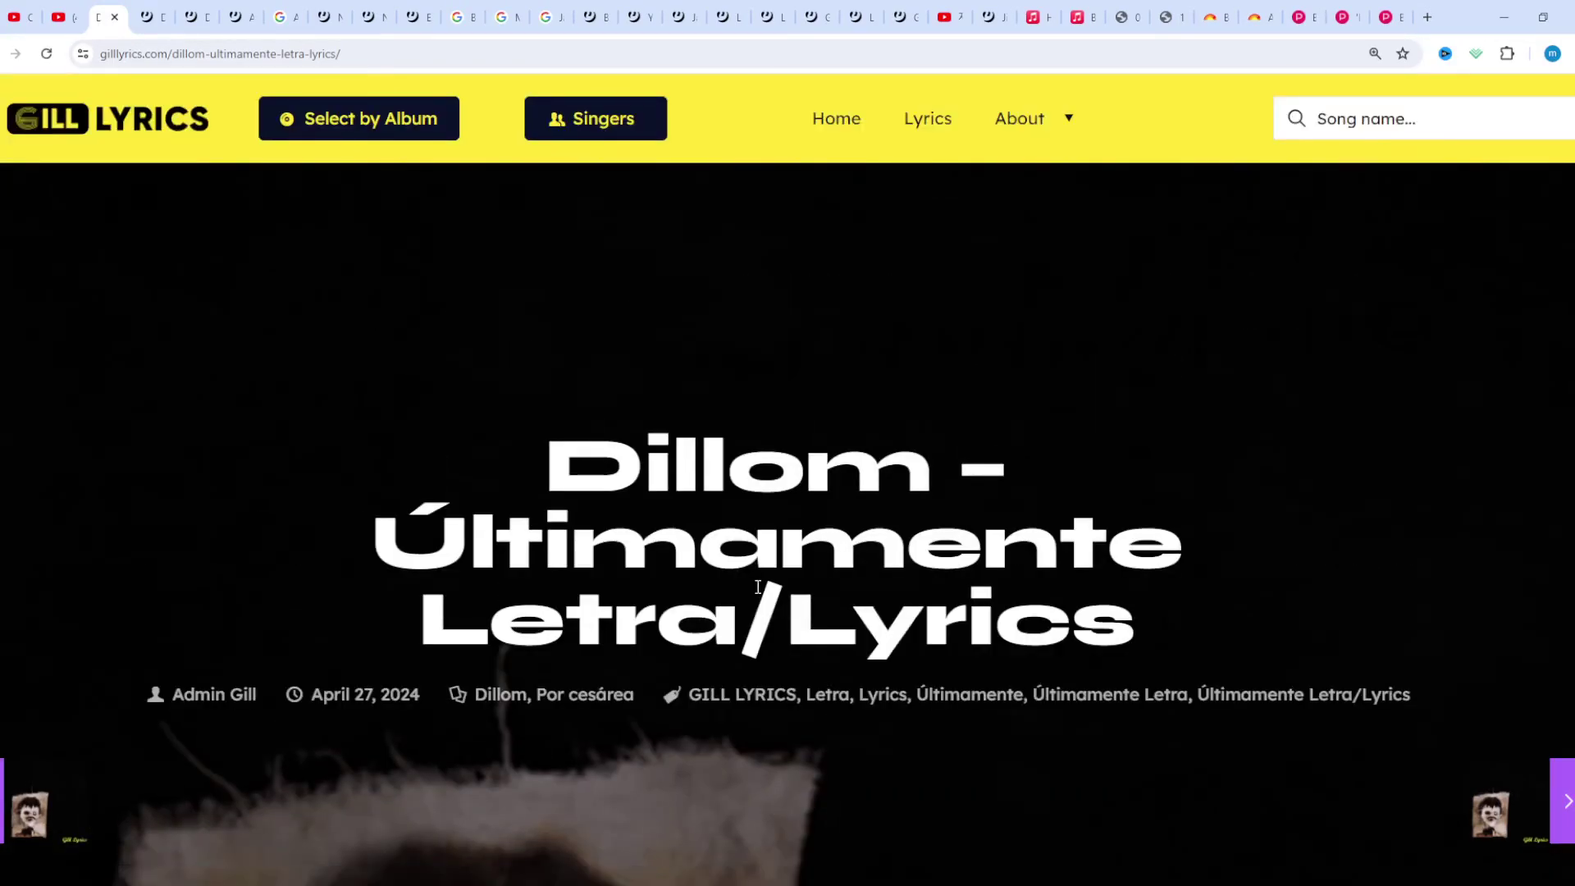
scroll(758, 588, "down", 1)
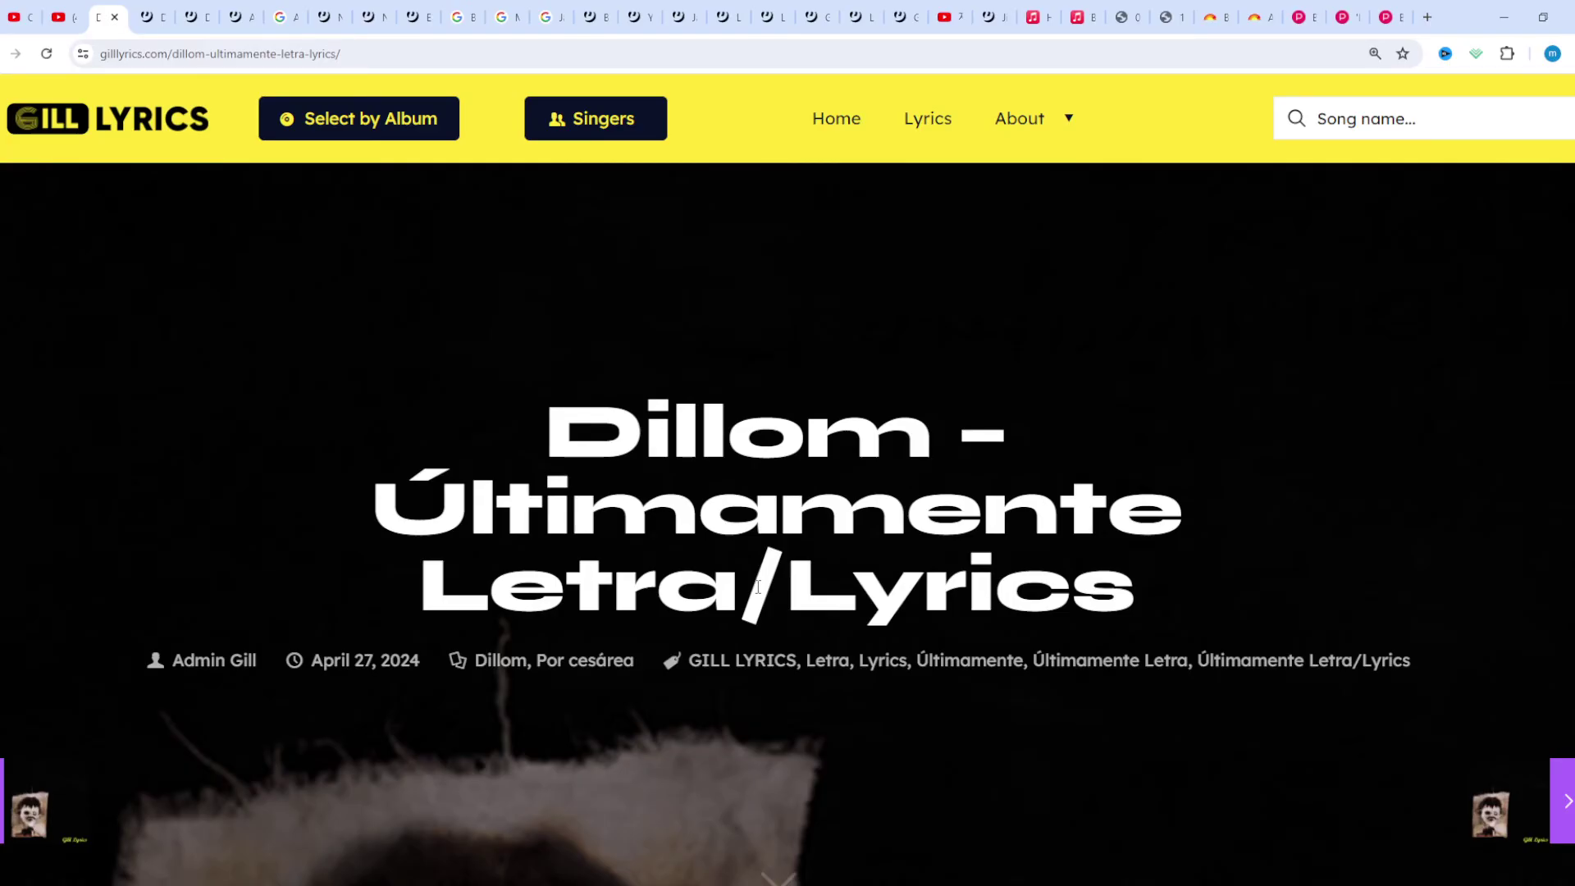
scroll(758, 589, "down", 1)
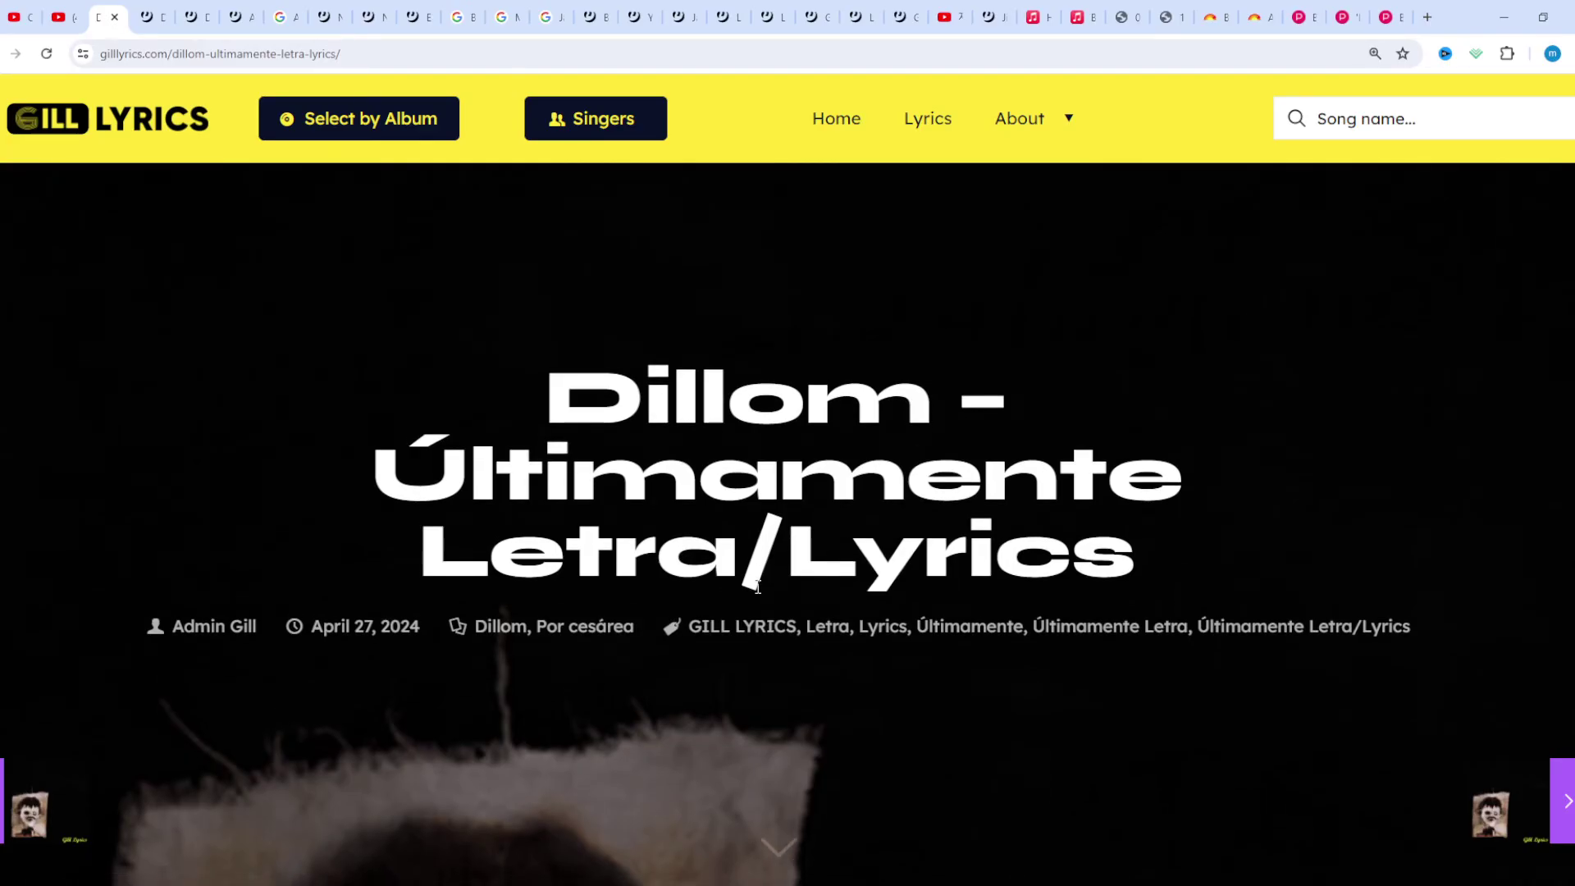
scroll(759, 589, "down", 1)
scroll(758, 591, "down", 1)
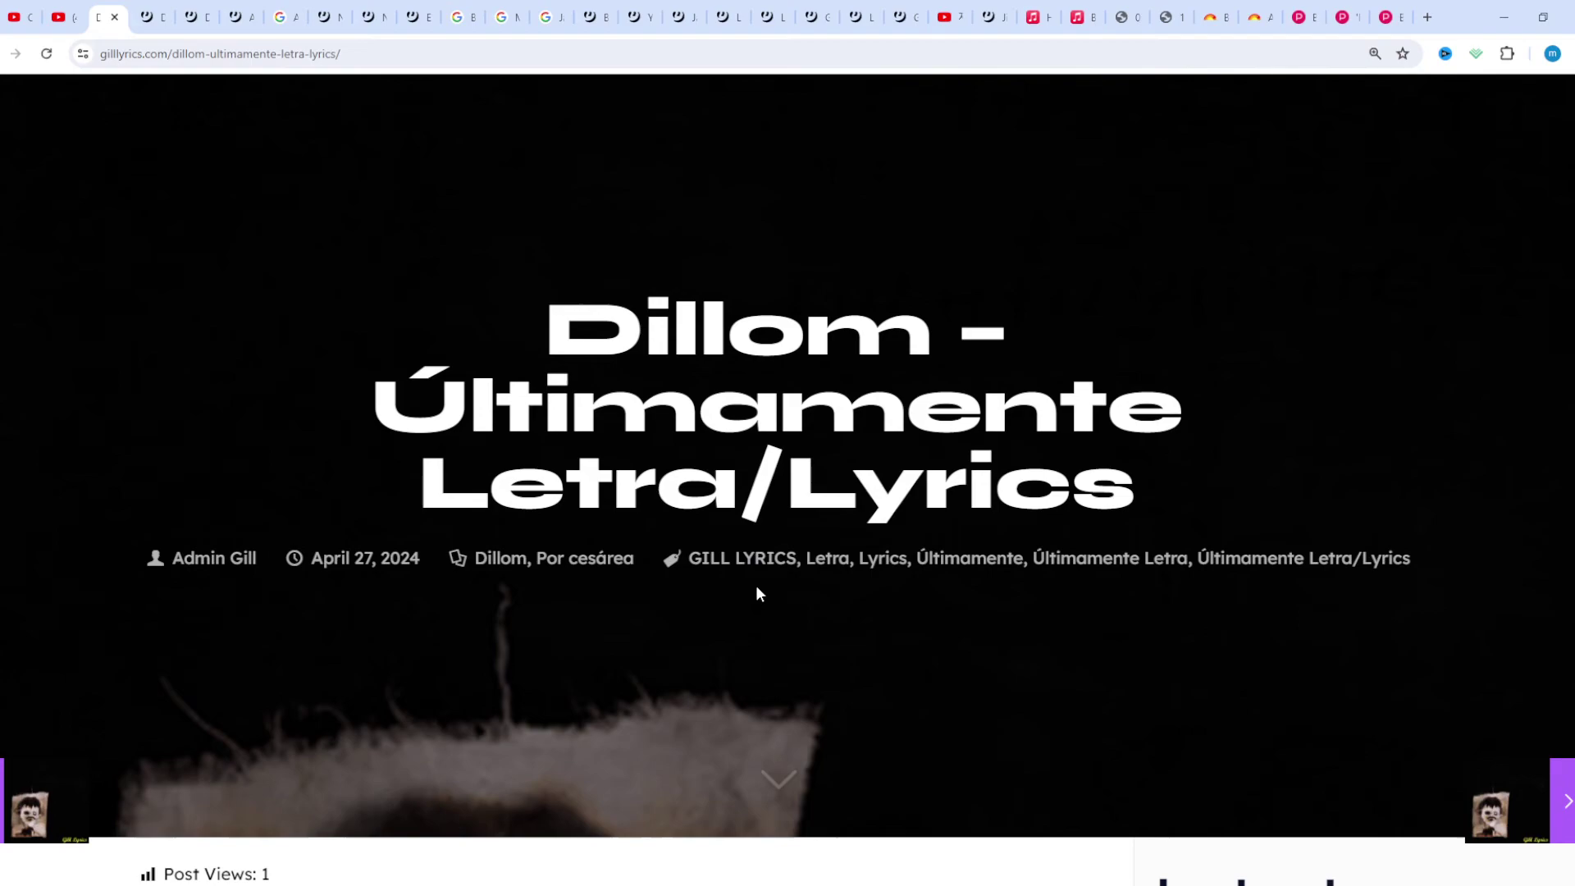
scroll(758, 593, "down", 1)
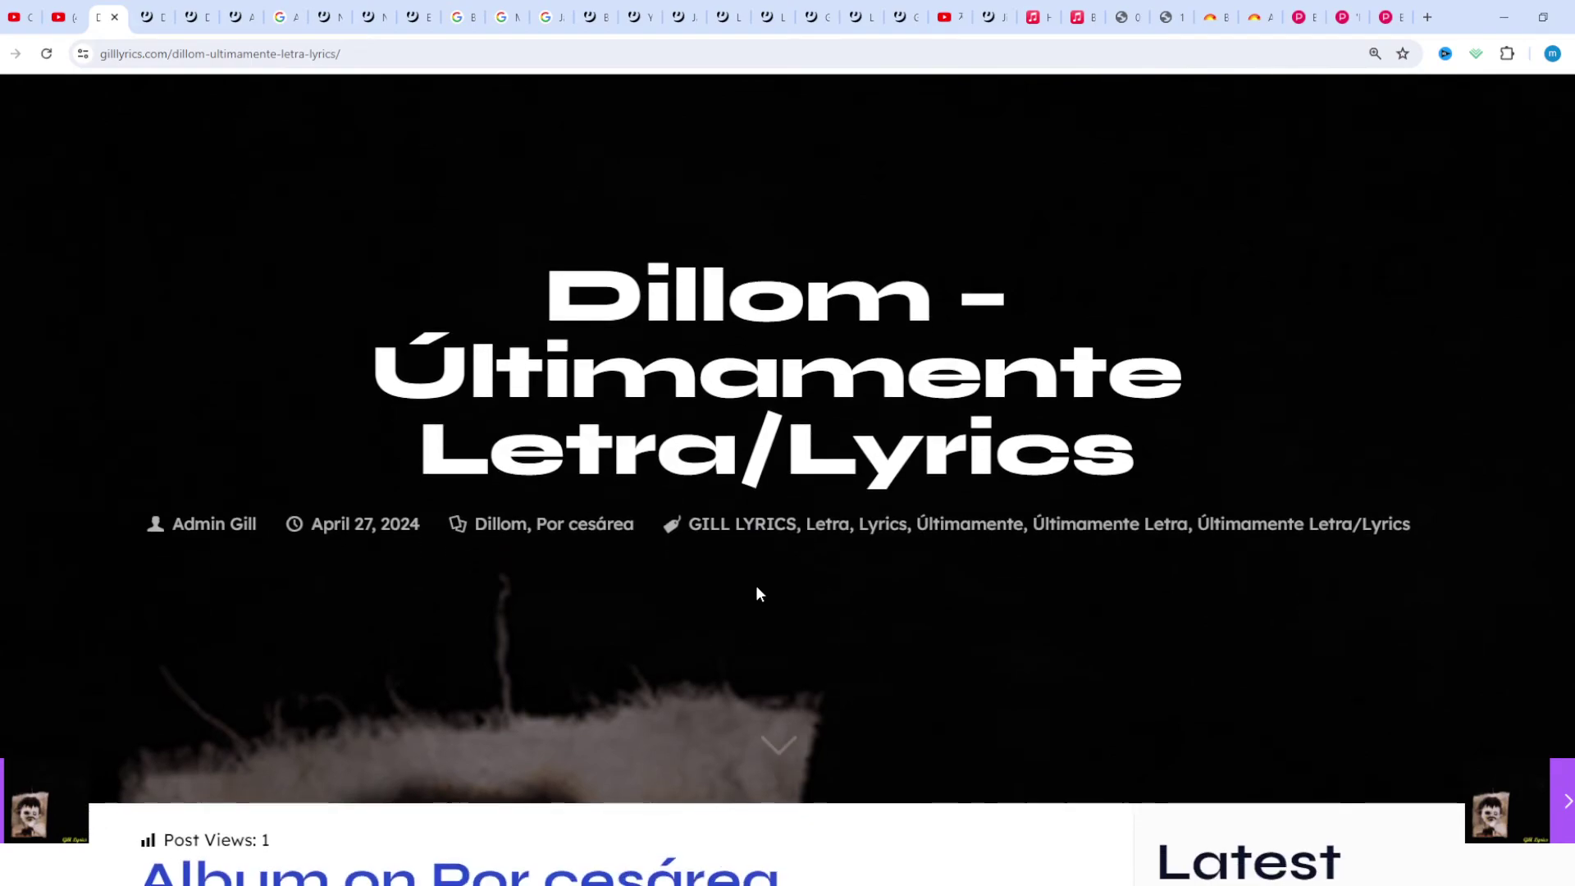
scroll(758, 593, "down", 1)
scroll(758, 593, "down", 1)
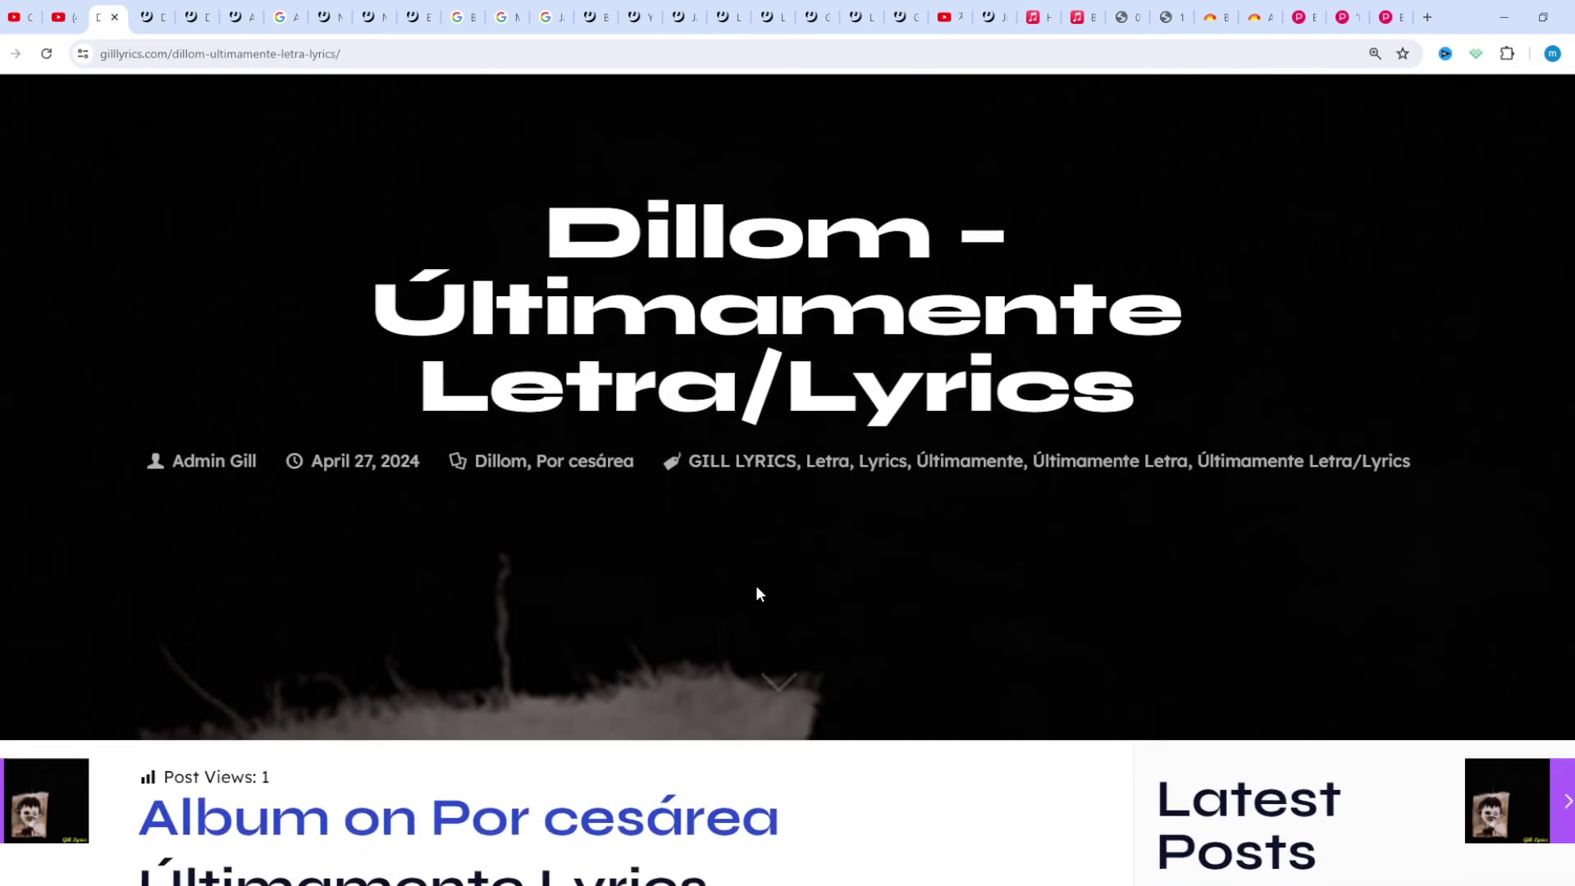
scroll(758, 594, "down", 1)
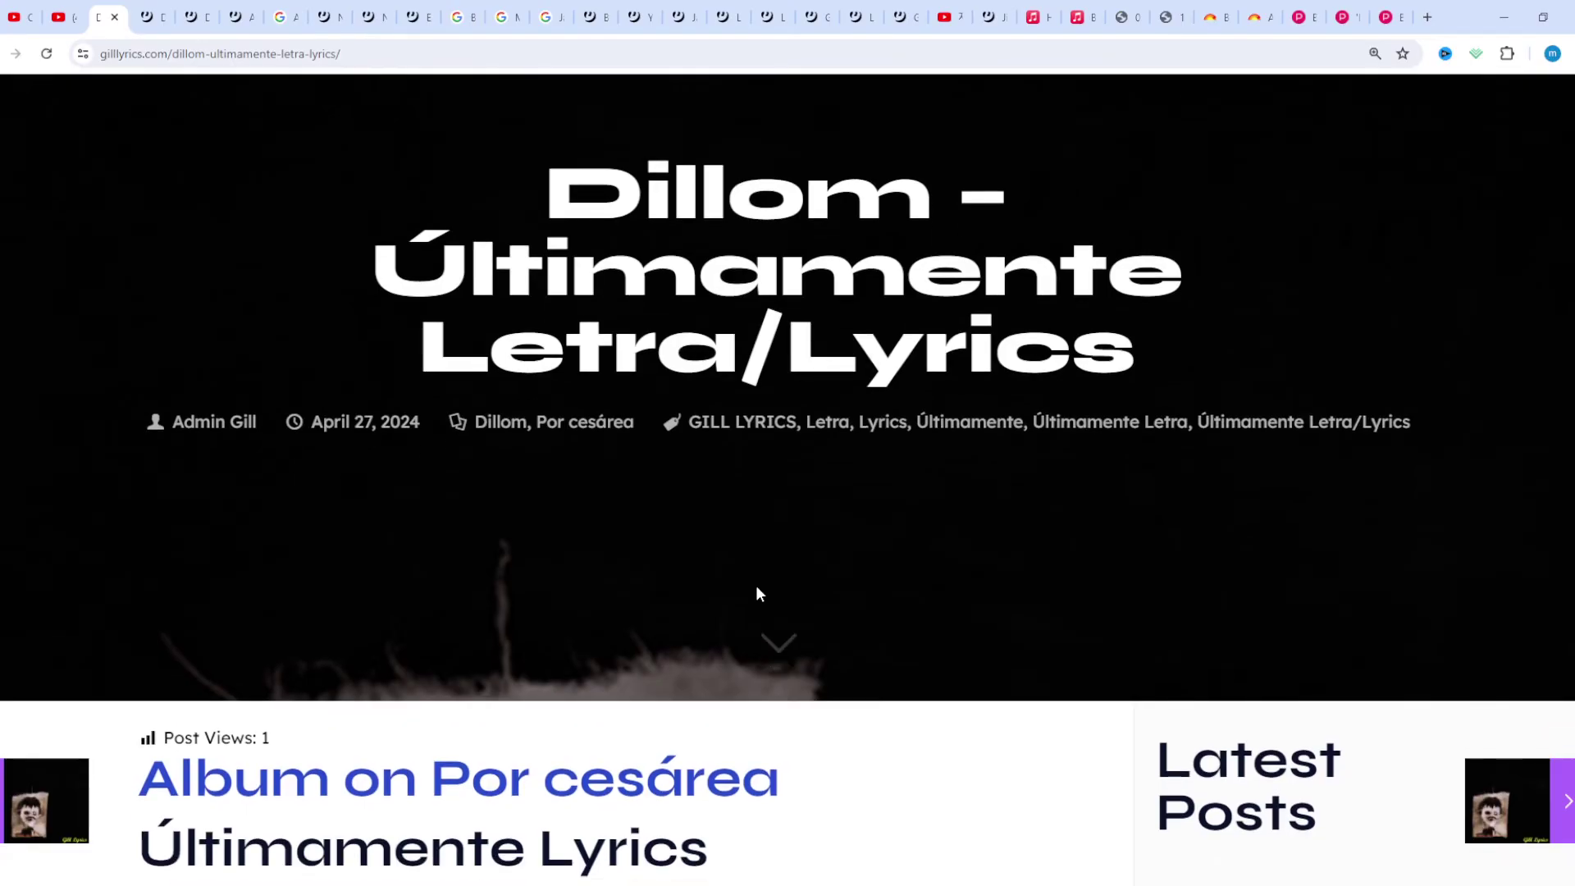
scroll(758, 594, "down", 1)
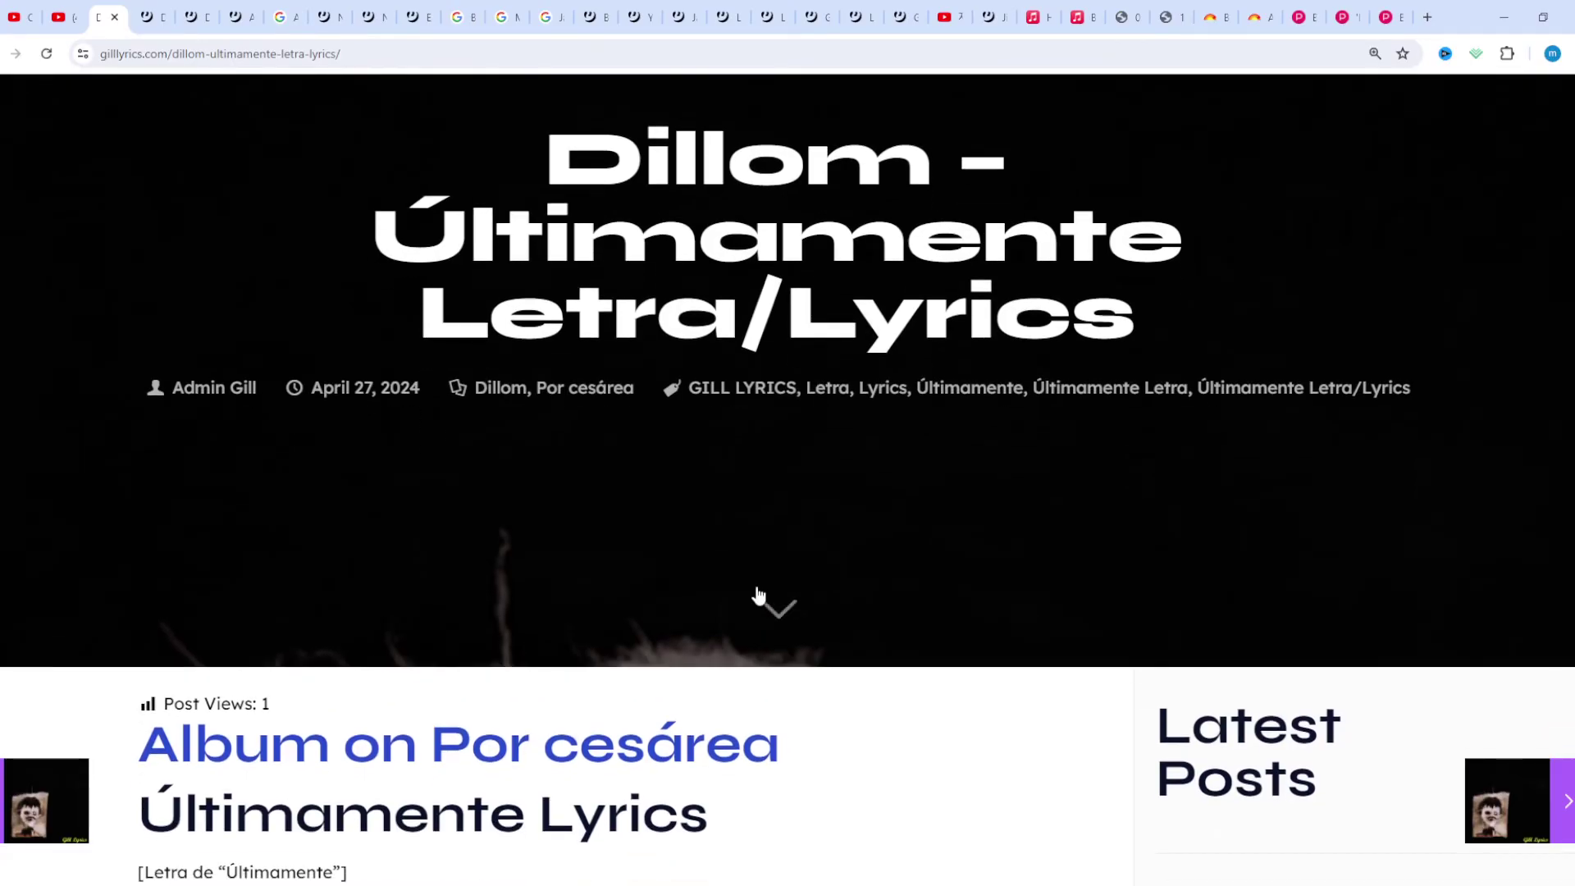
scroll(759, 594, "down", 1)
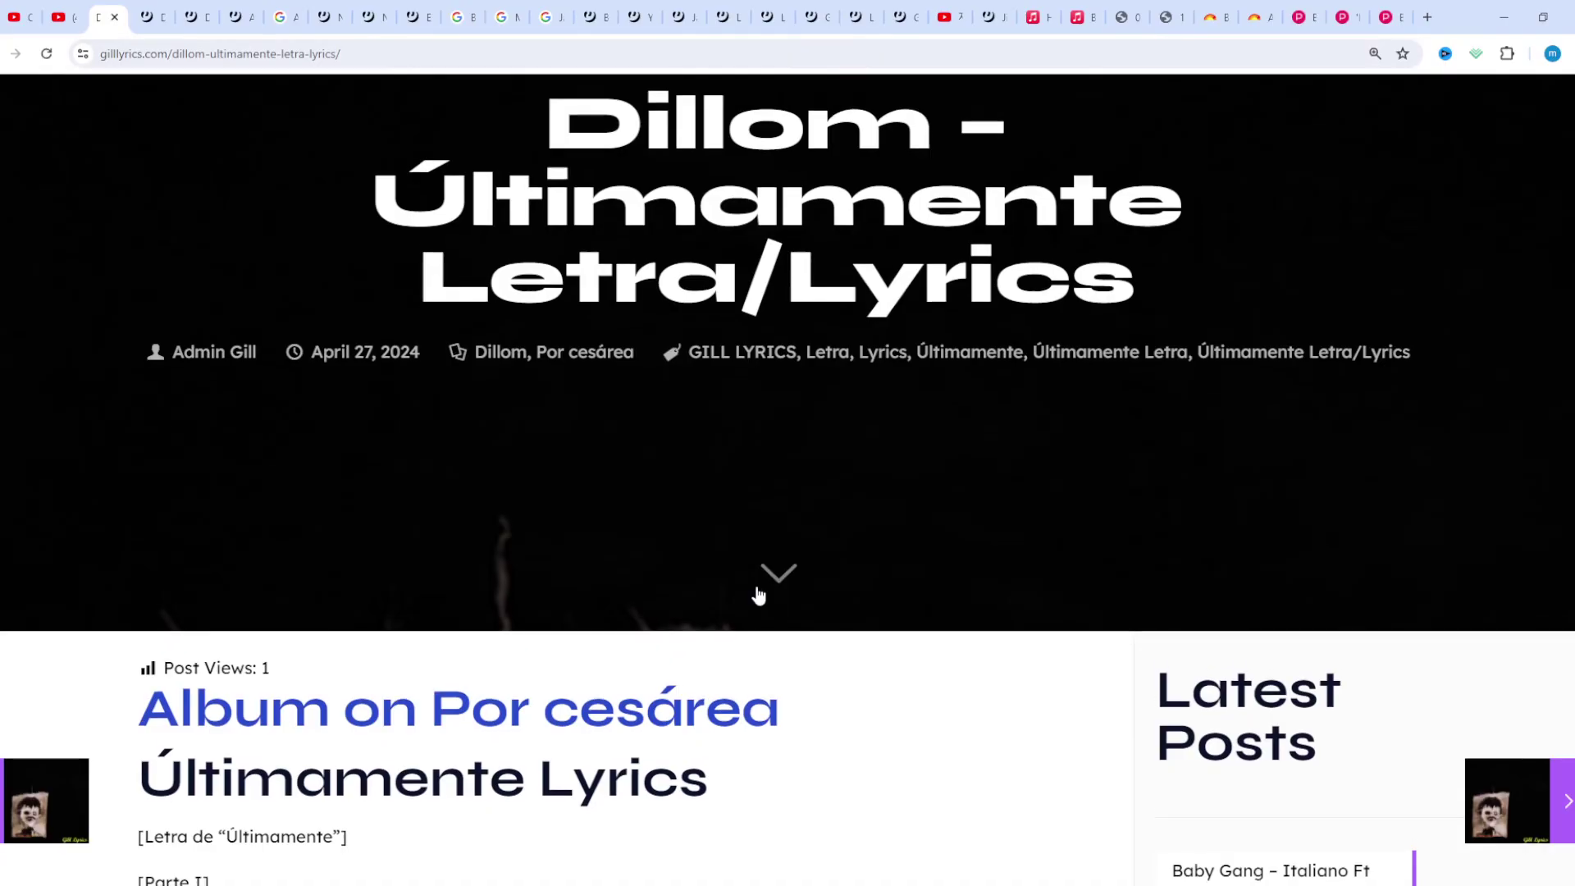
scroll(758, 594, "down", 1)
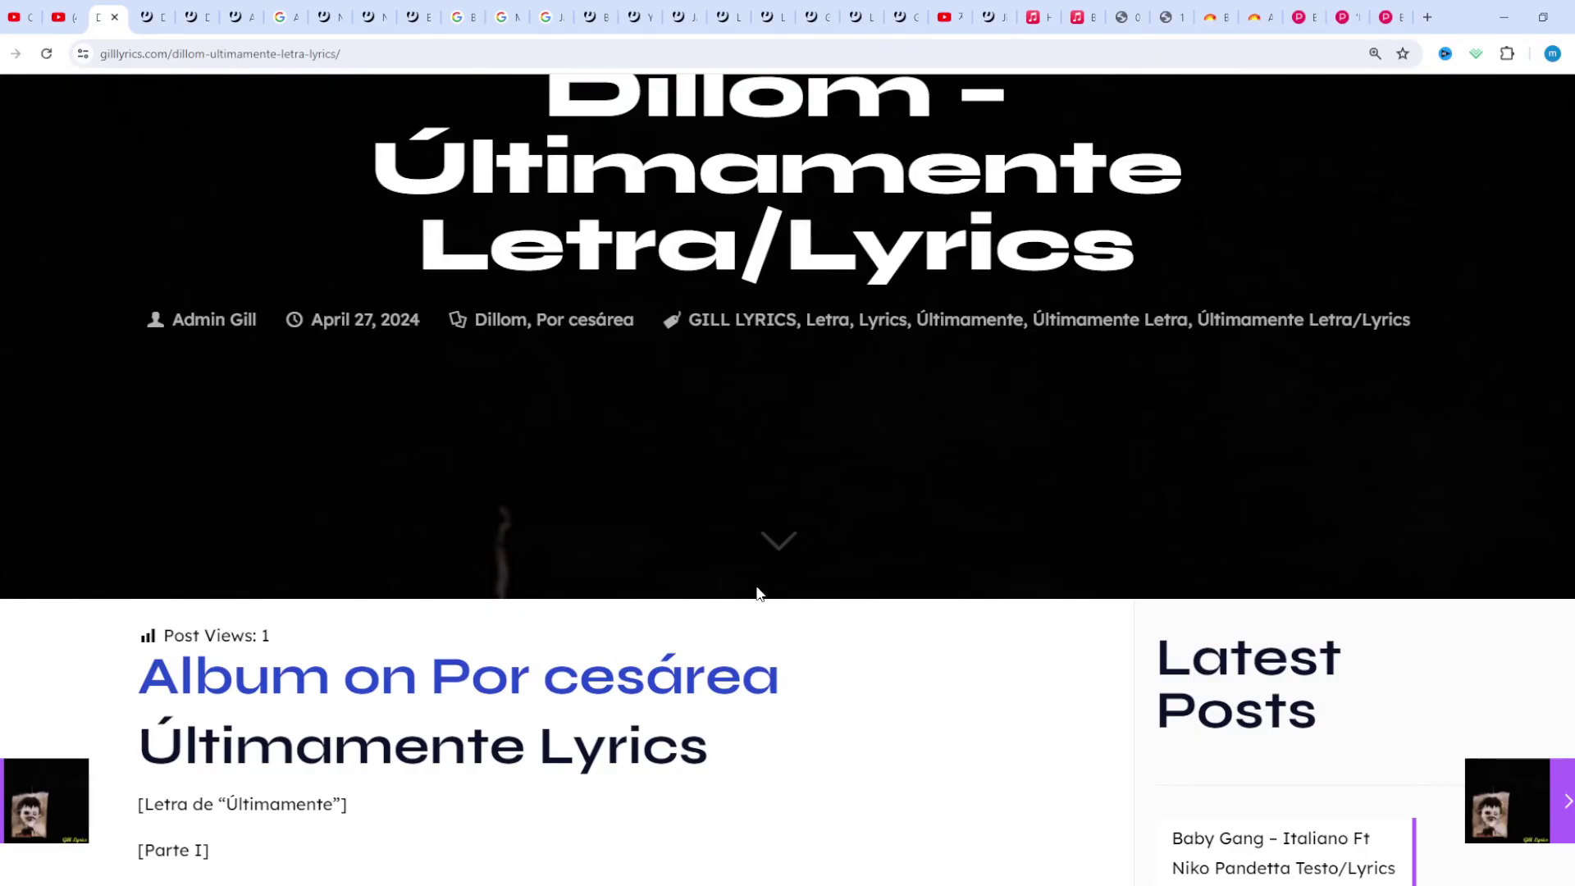
scroll(758, 595, "down", 1)
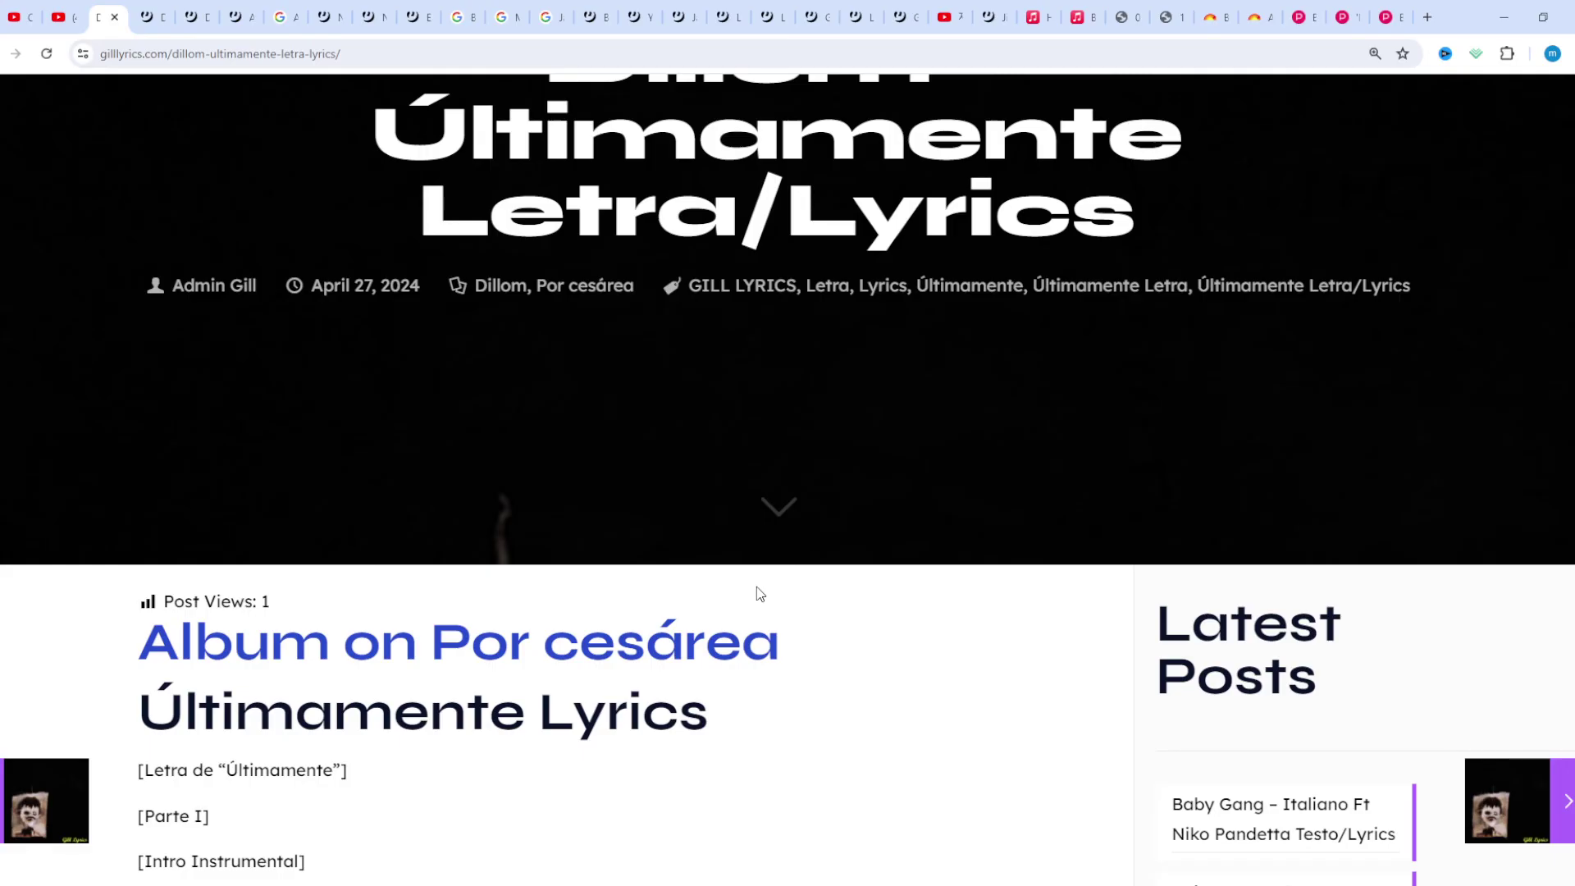
scroll(758, 595, "down", 1)
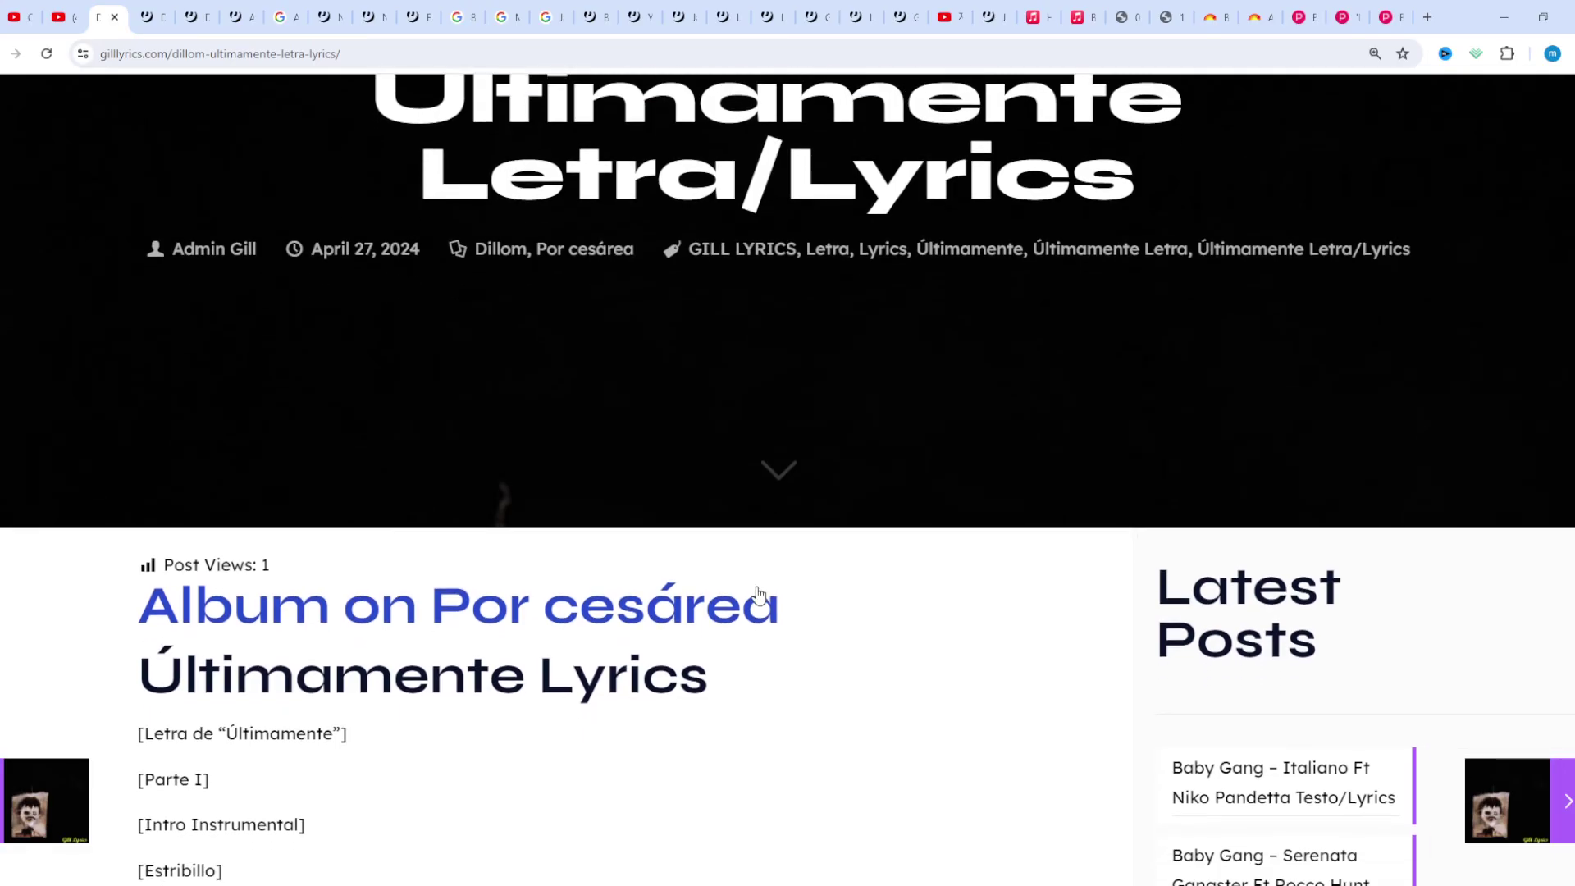
scroll(758, 595, "down", 1)
scroll(758, 594, "down", 2)
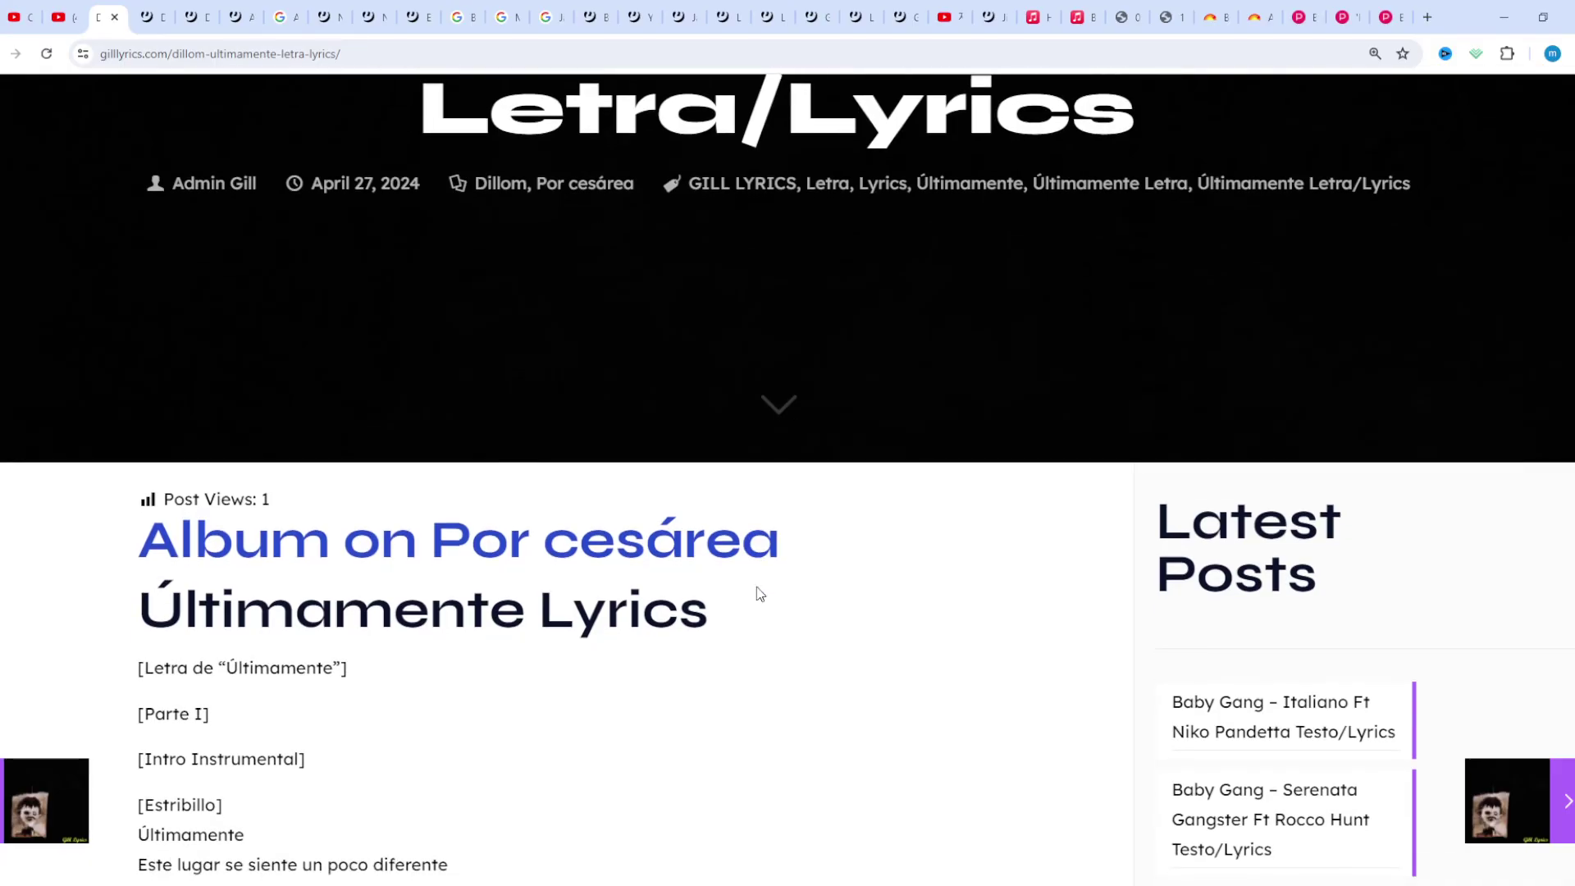
scroll(758, 595, "down", 1)
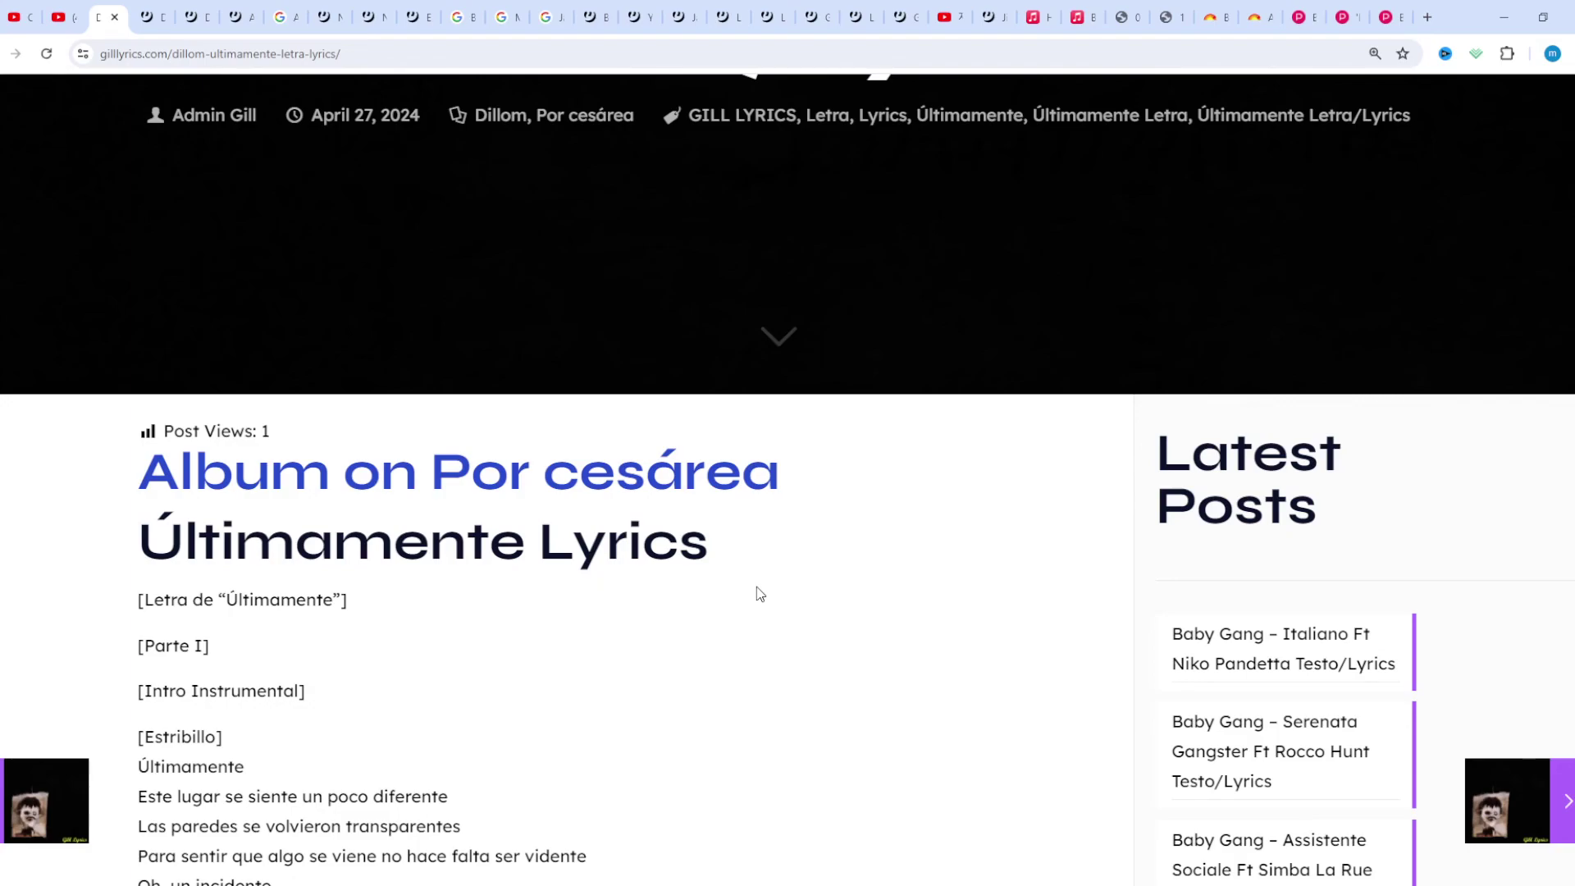
scroll(759, 594, "down", 1)
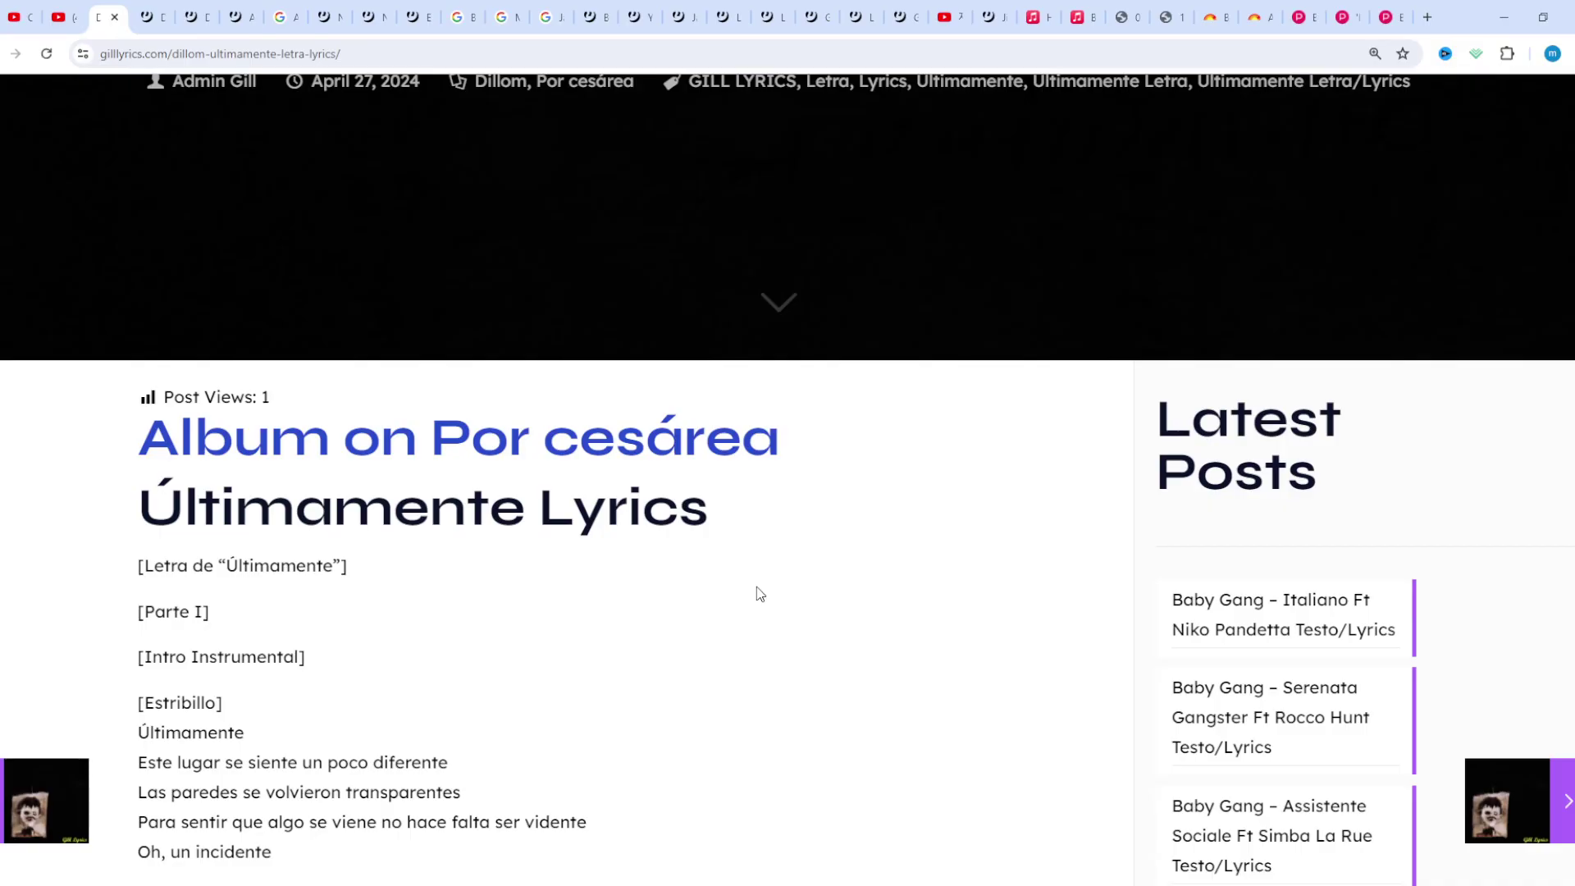
scroll(758, 595, "down", 1)
scroll(759, 595, "down", 1)
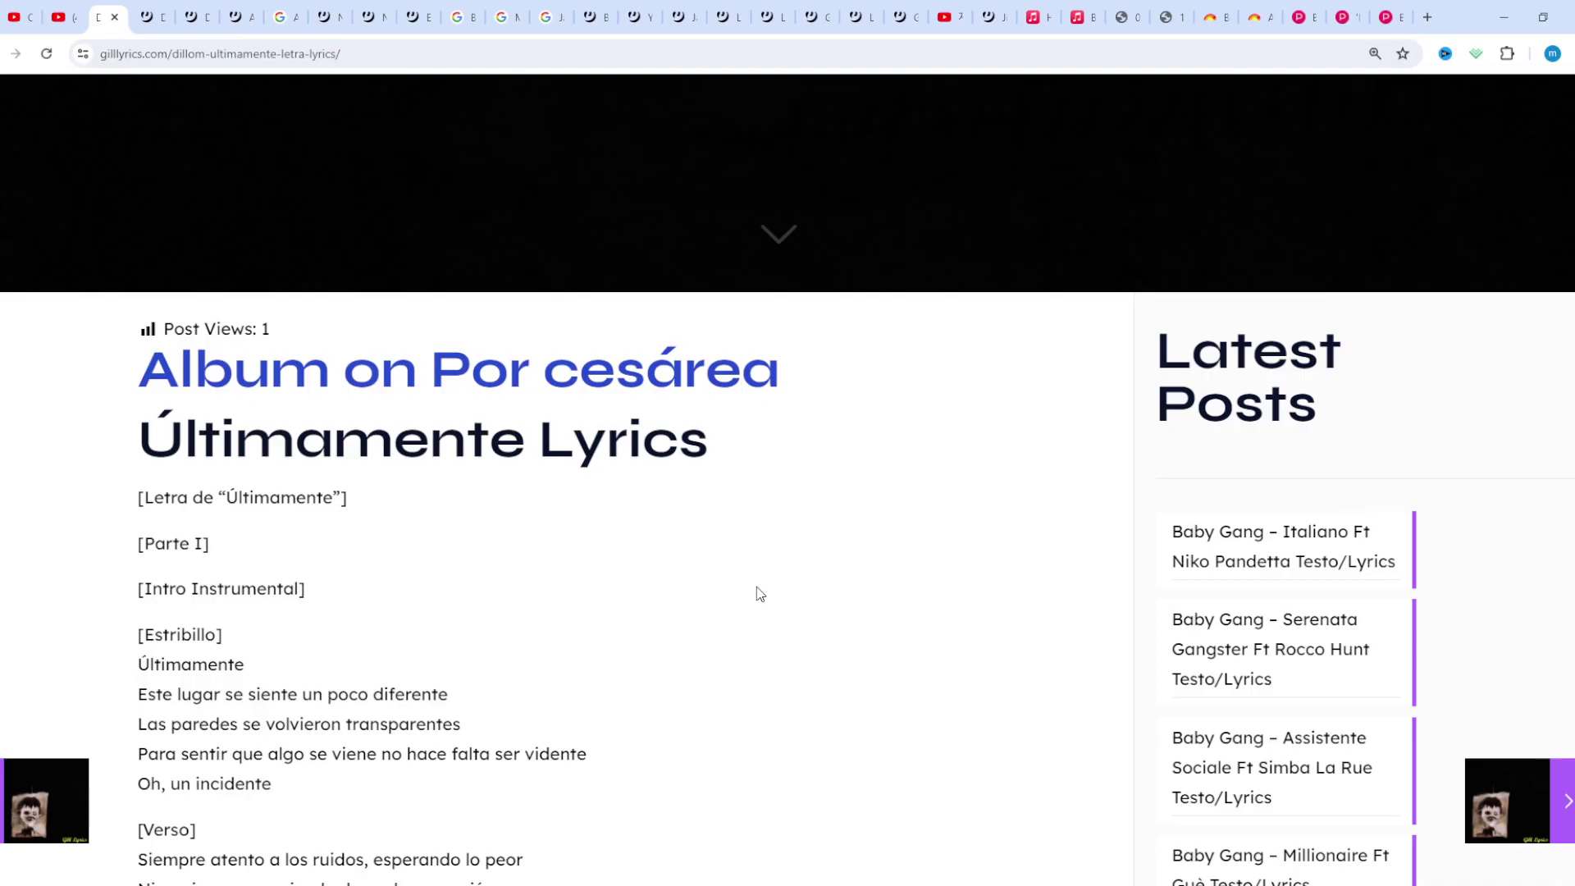
scroll(758, 595, "down", 1)
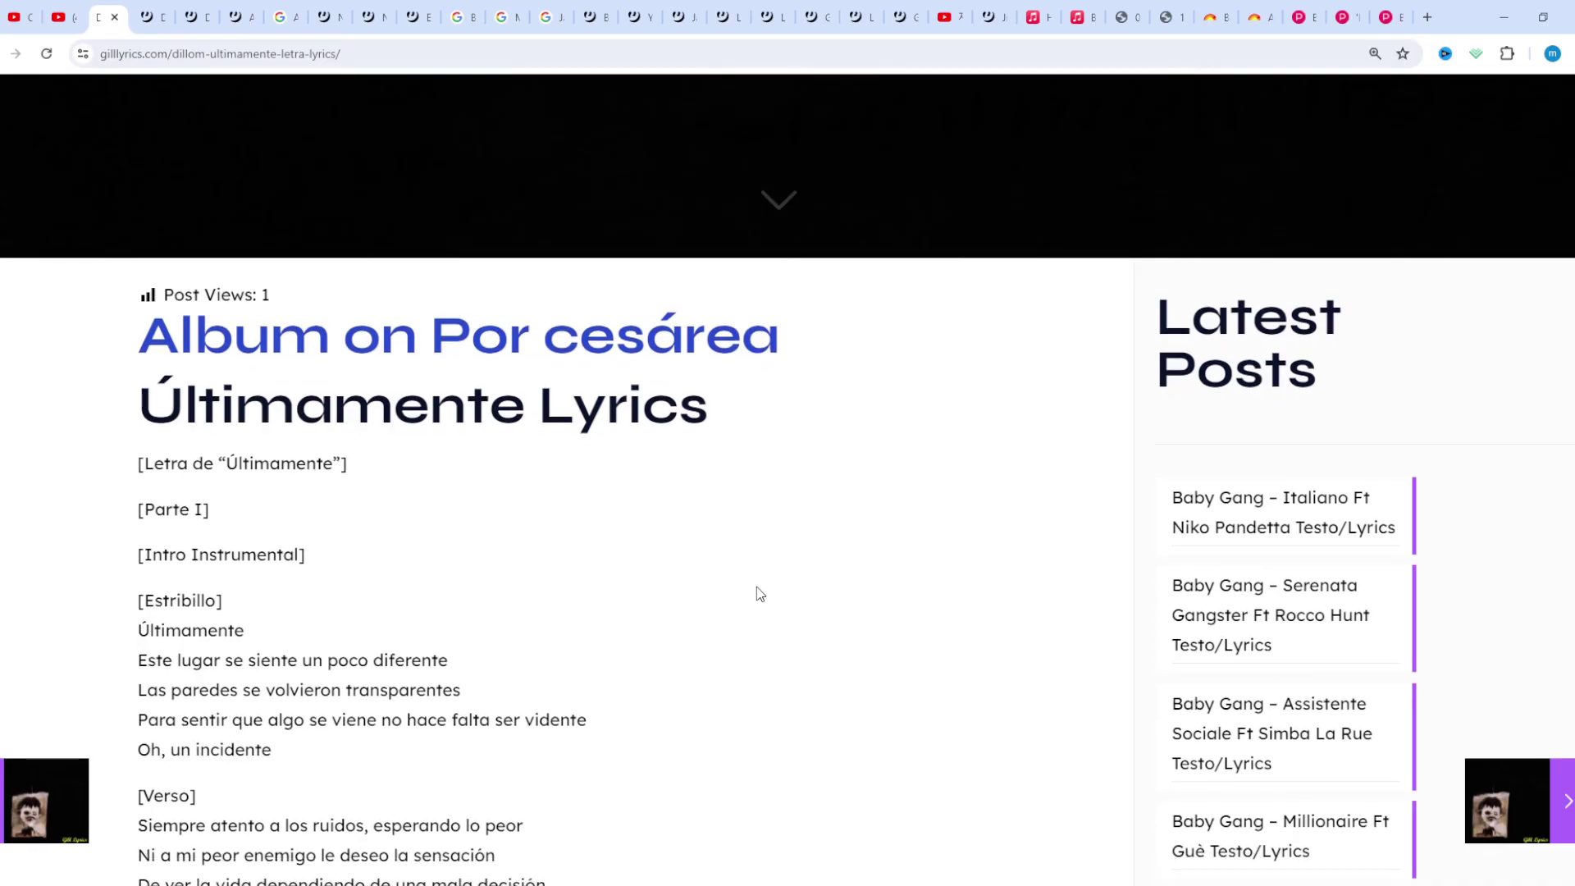
scroll(758, 593, "down", 1)
scroll(757, 594, "down", 1)
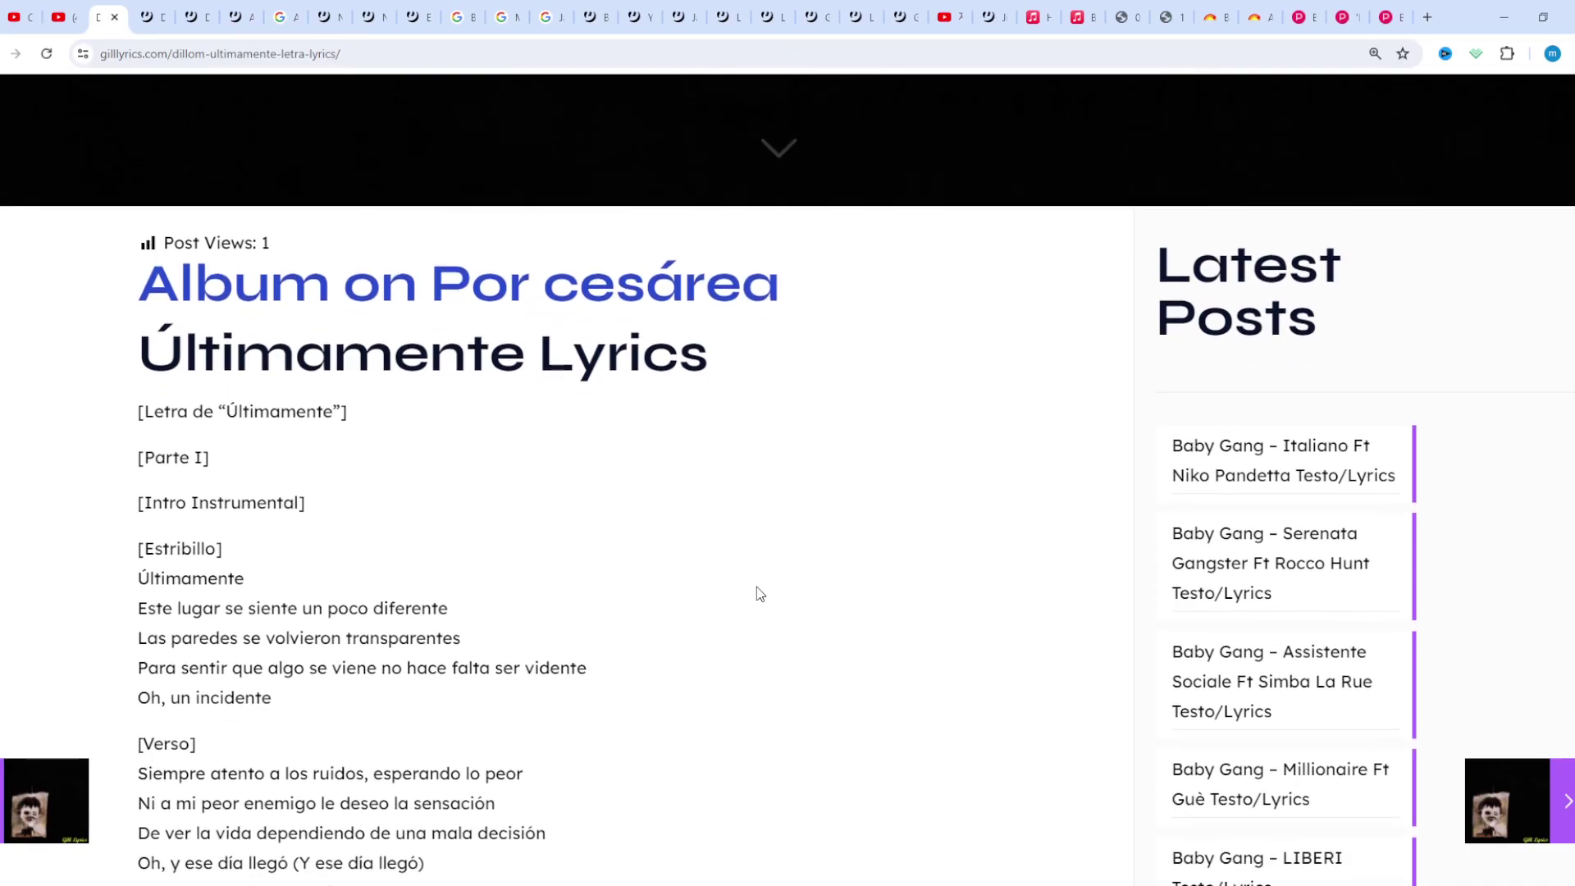
scroll(759, 593, "down", 1)
scroll(758, 594, "down", 1)
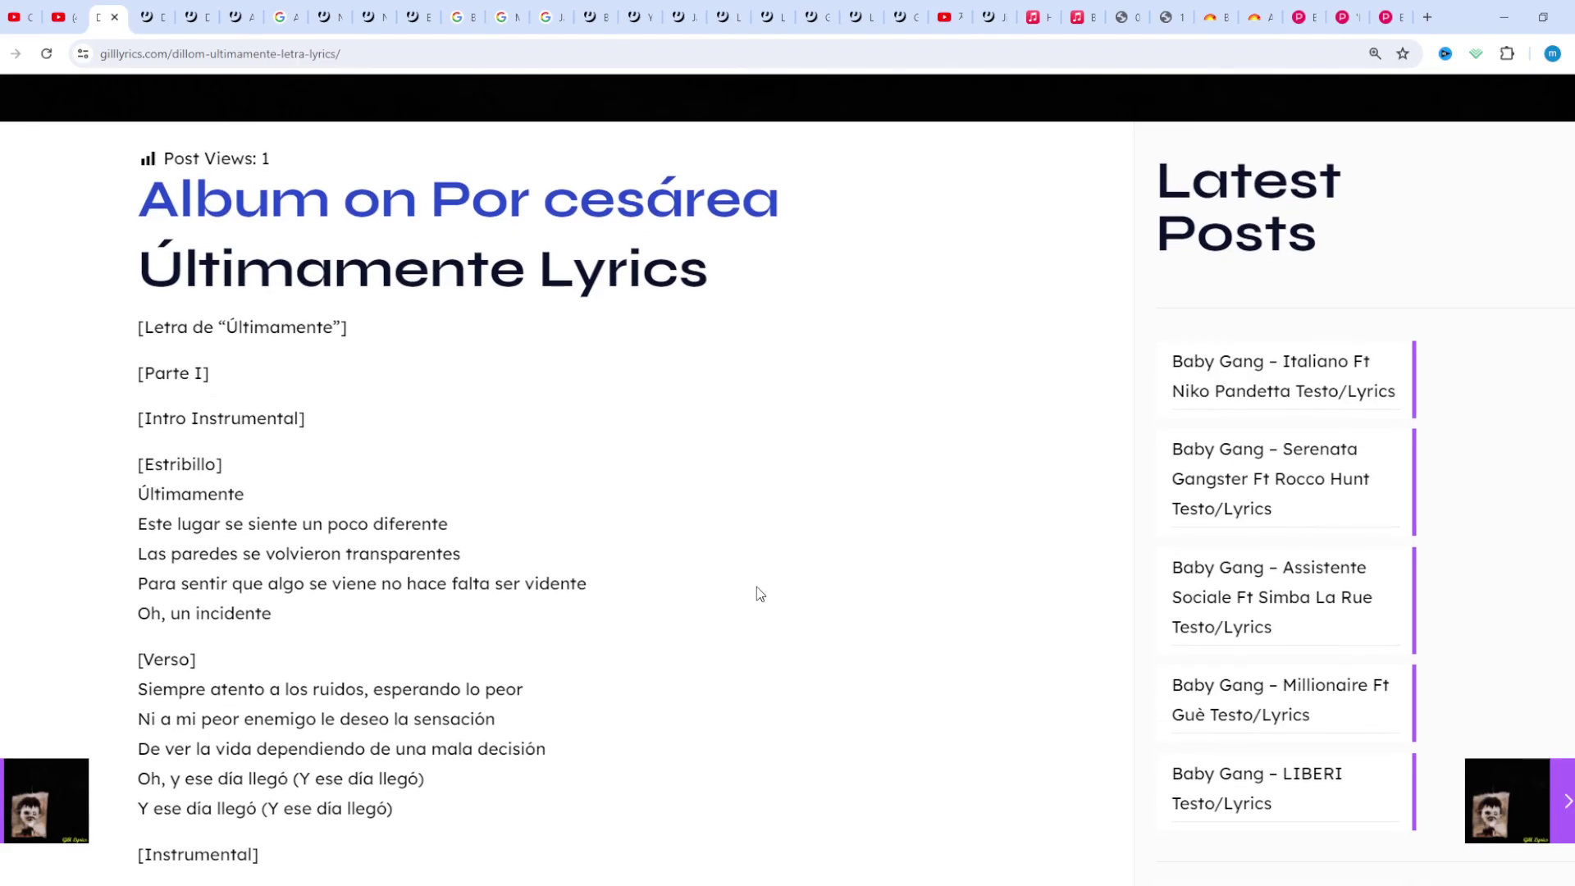
scroll(758, 593, "down", 1)
scroll(758, 593, "down", 1)
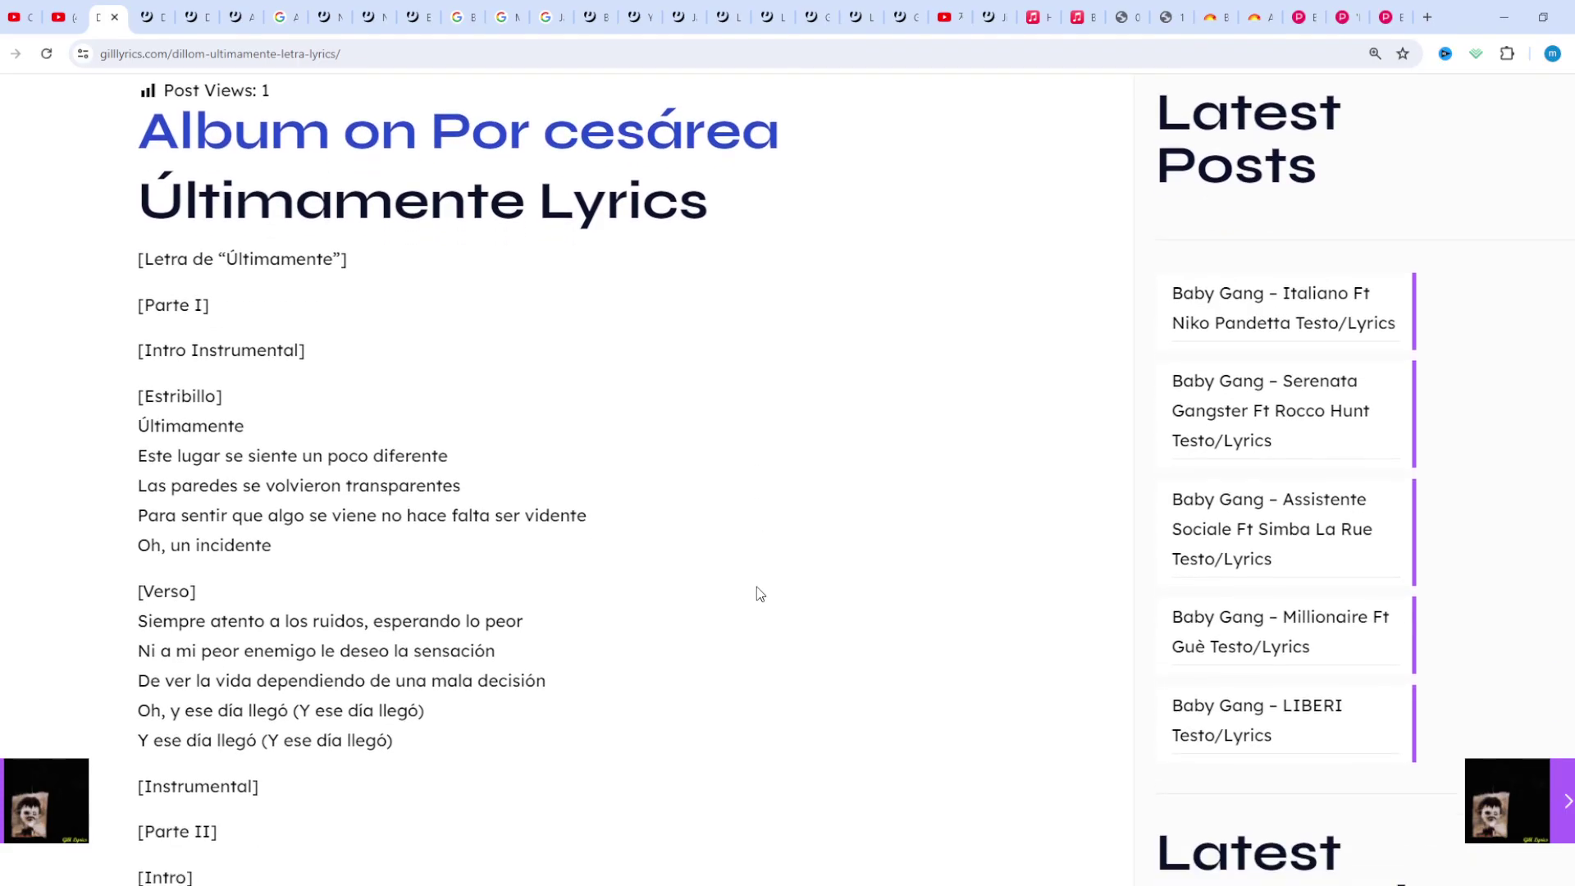
scroll(758, 593, "down", 1)
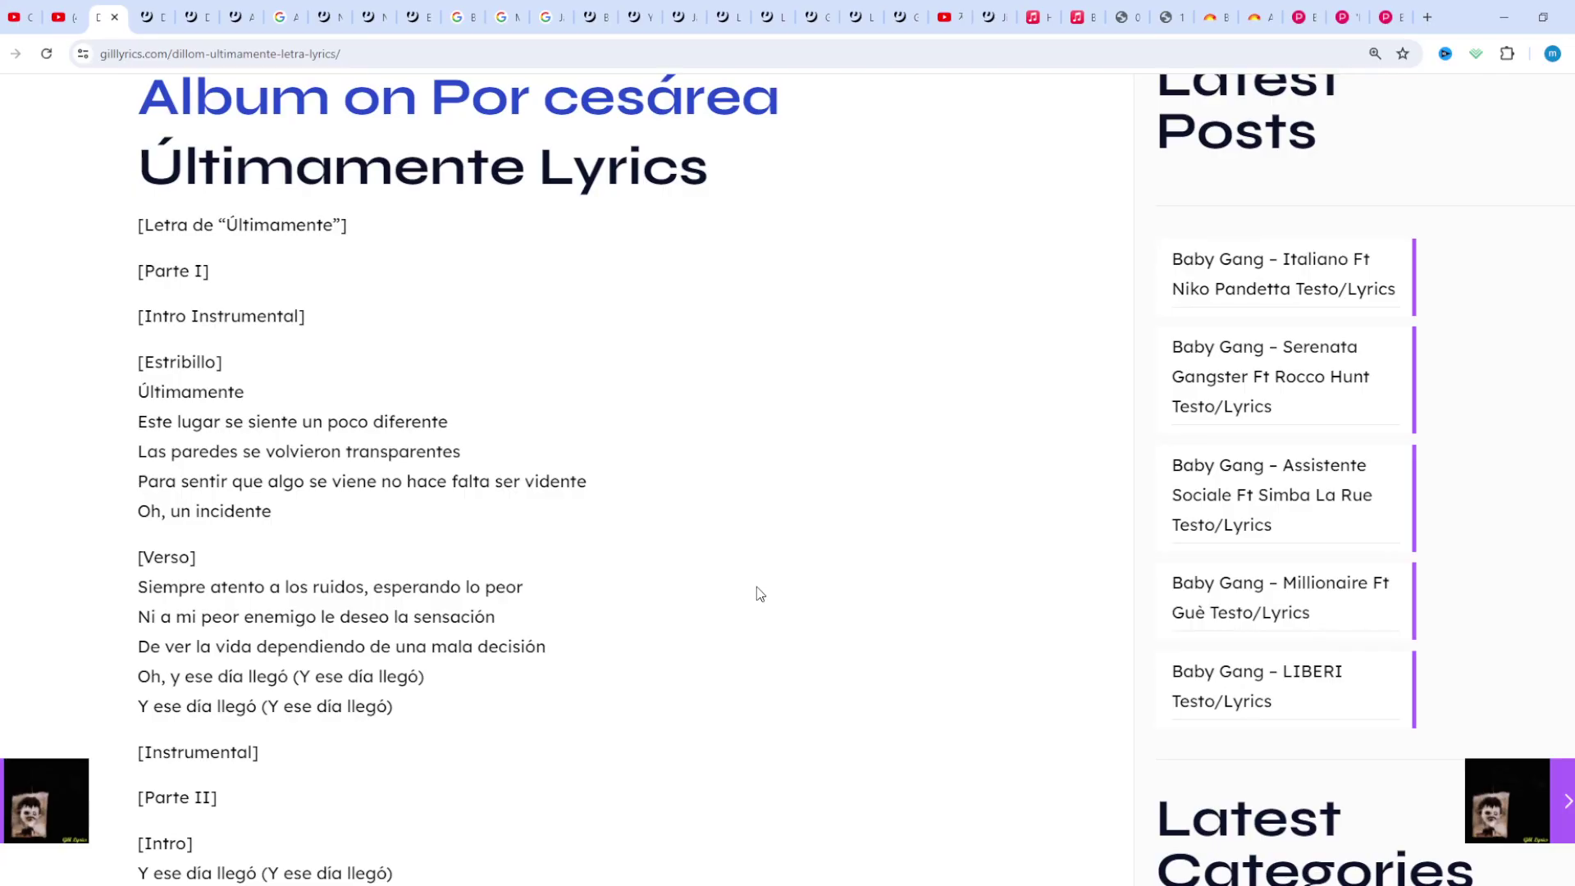